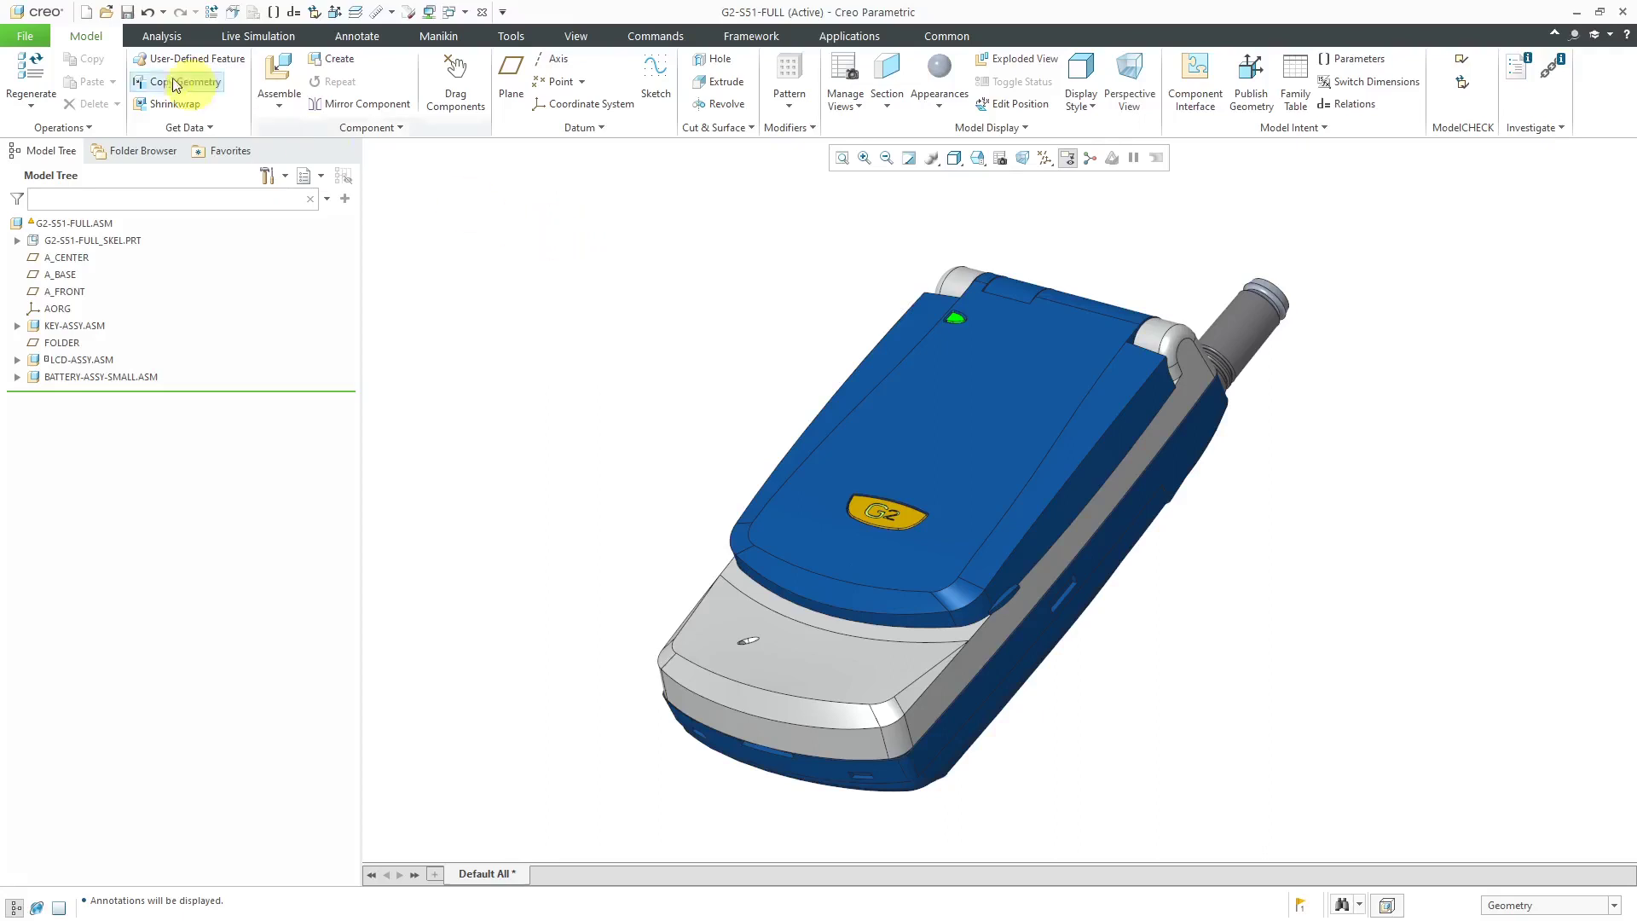
Create assembly DROP-TEST-ASSY without the default template, using the mcae_assy_std template
{"action": "left_click", "coordinate": [86, 12]}
{"action": "left_click", "coordinate": [728, 401]}
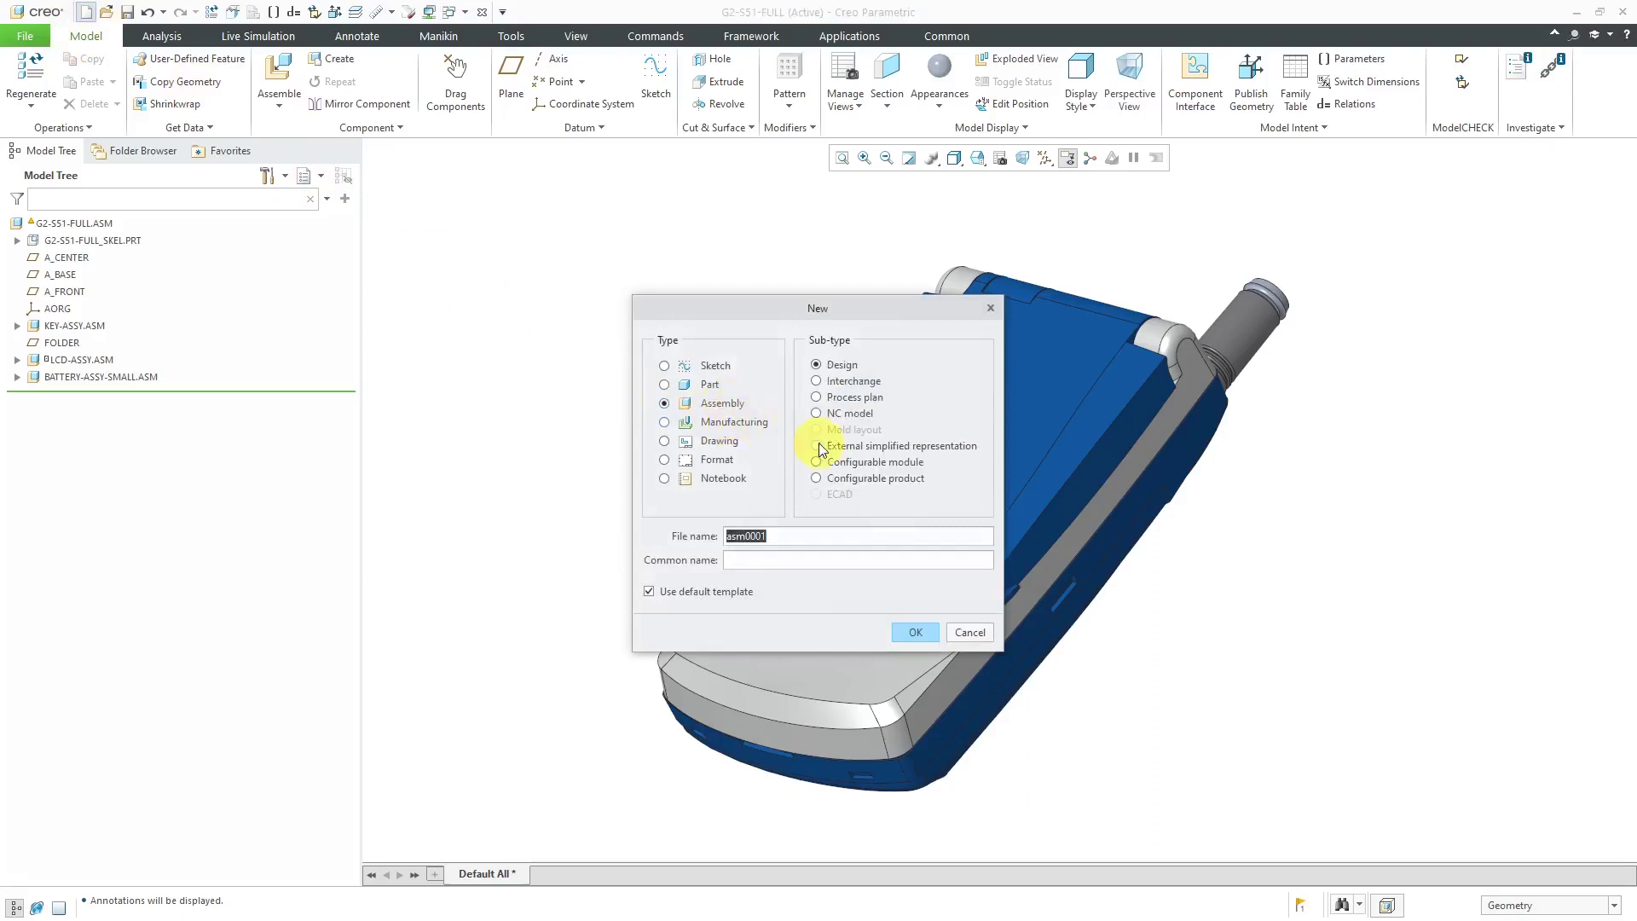
{"action": "type", "text": "drop-test-assy"}
{"action": "left_click", "coordinate": [726, 595]}
{"action": "left_click", "coordinate": [914, 631]}
{"action": "left_click", "coordinate": [902, 644]}
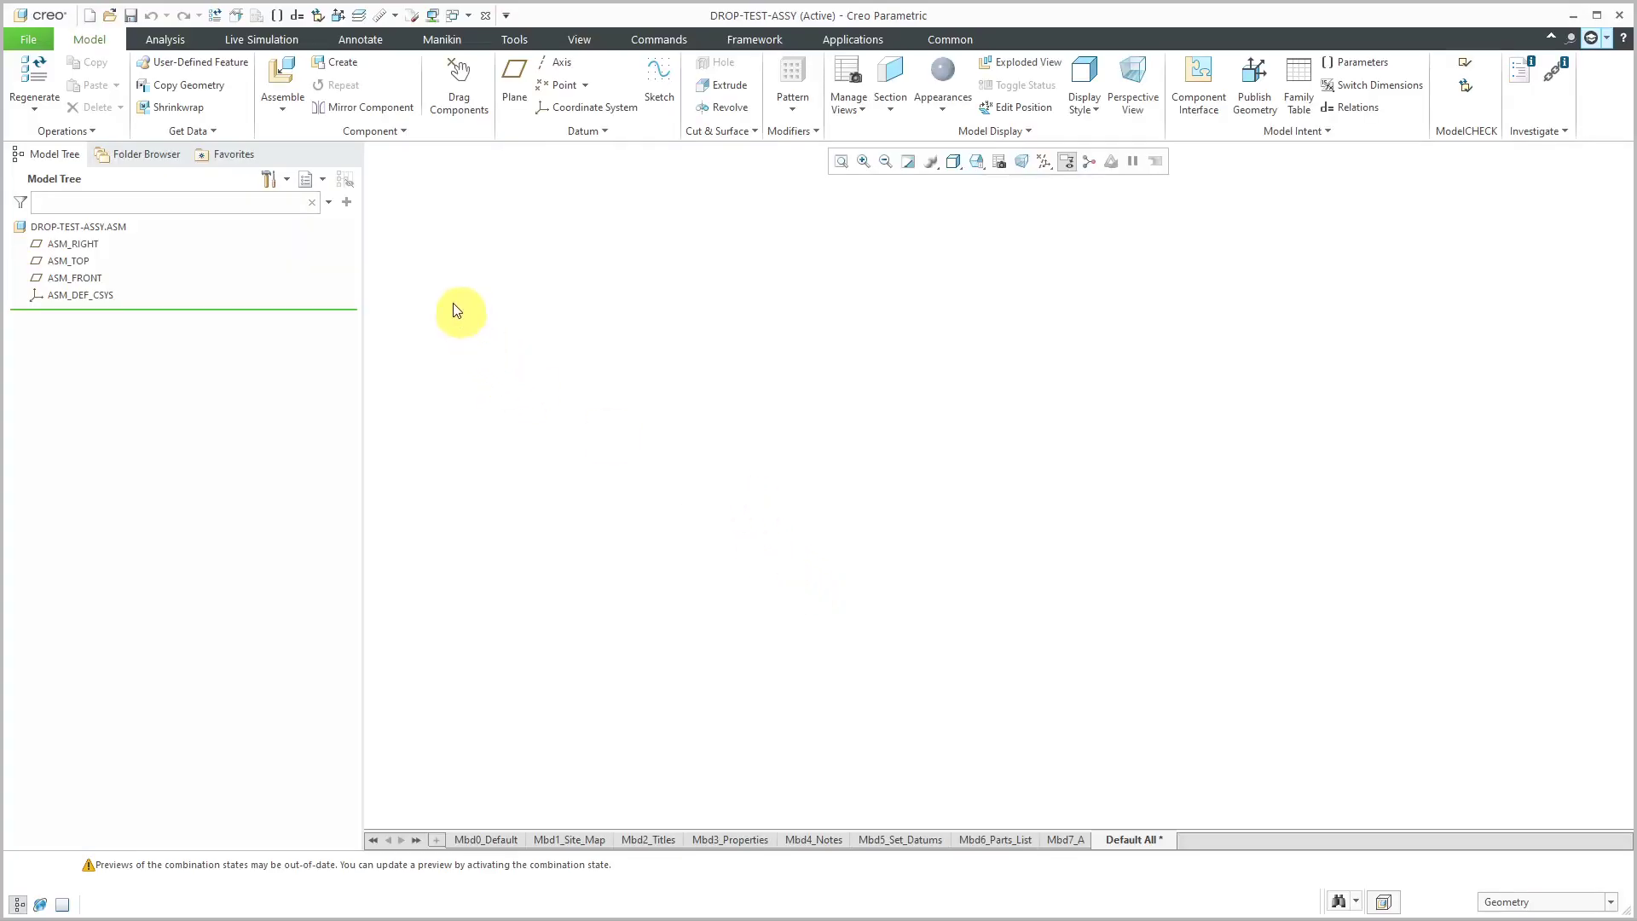
Place GROUND.PRT from session into the assembly with a Default constraint
{"action": "left_click", "coordinate": [280, 79]}
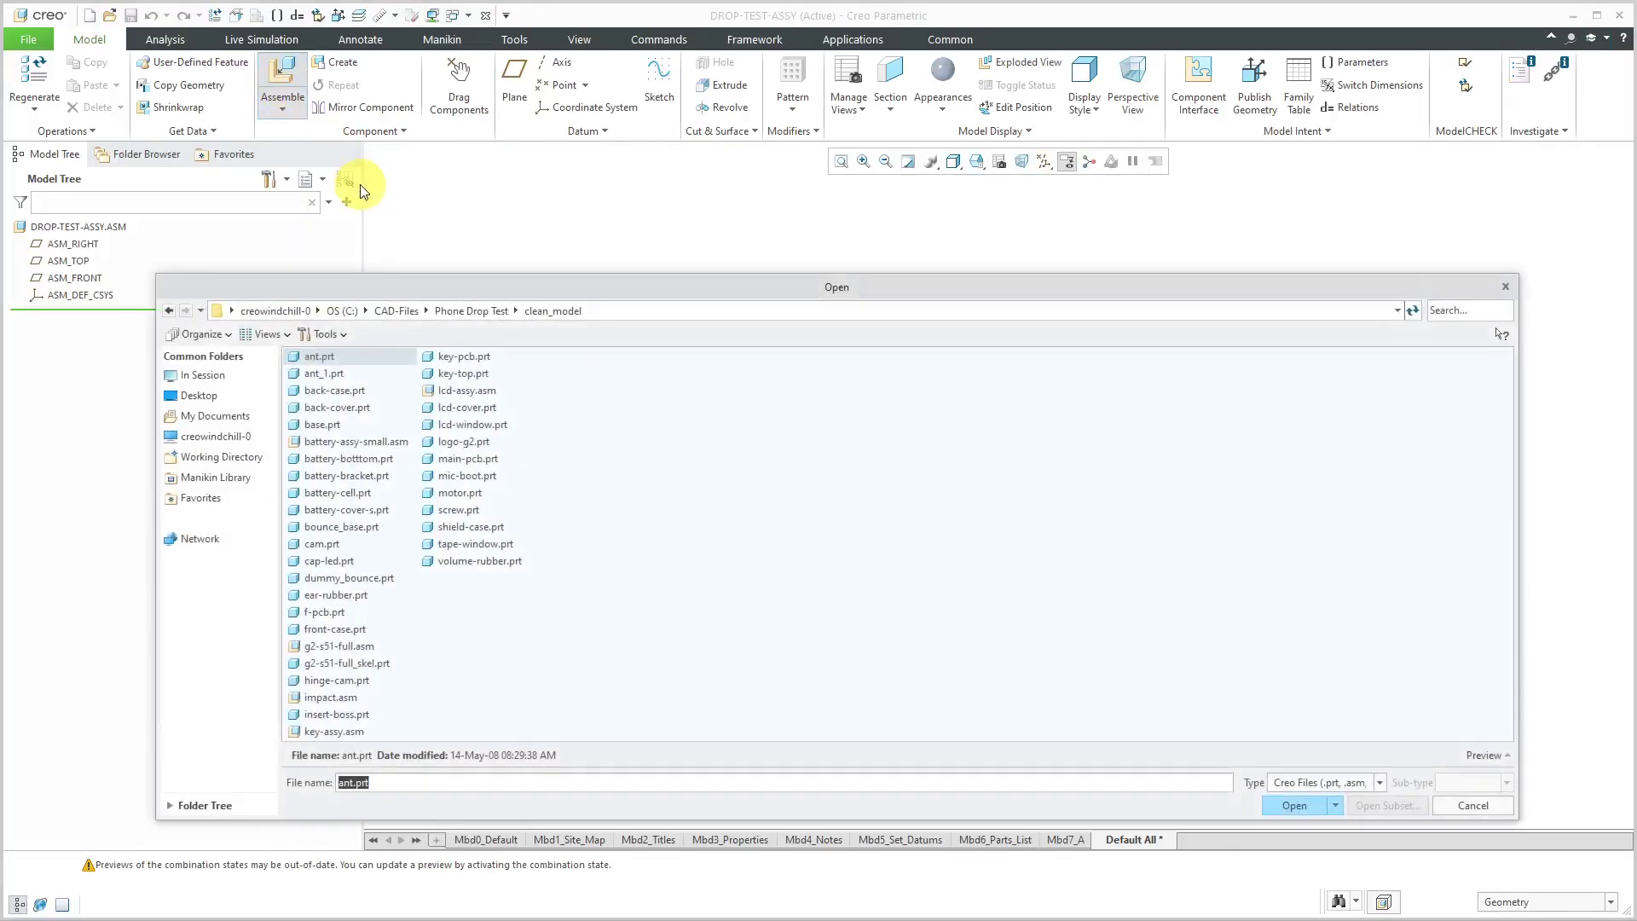
{"action": "left_click", "coordinate": [209, 376]}
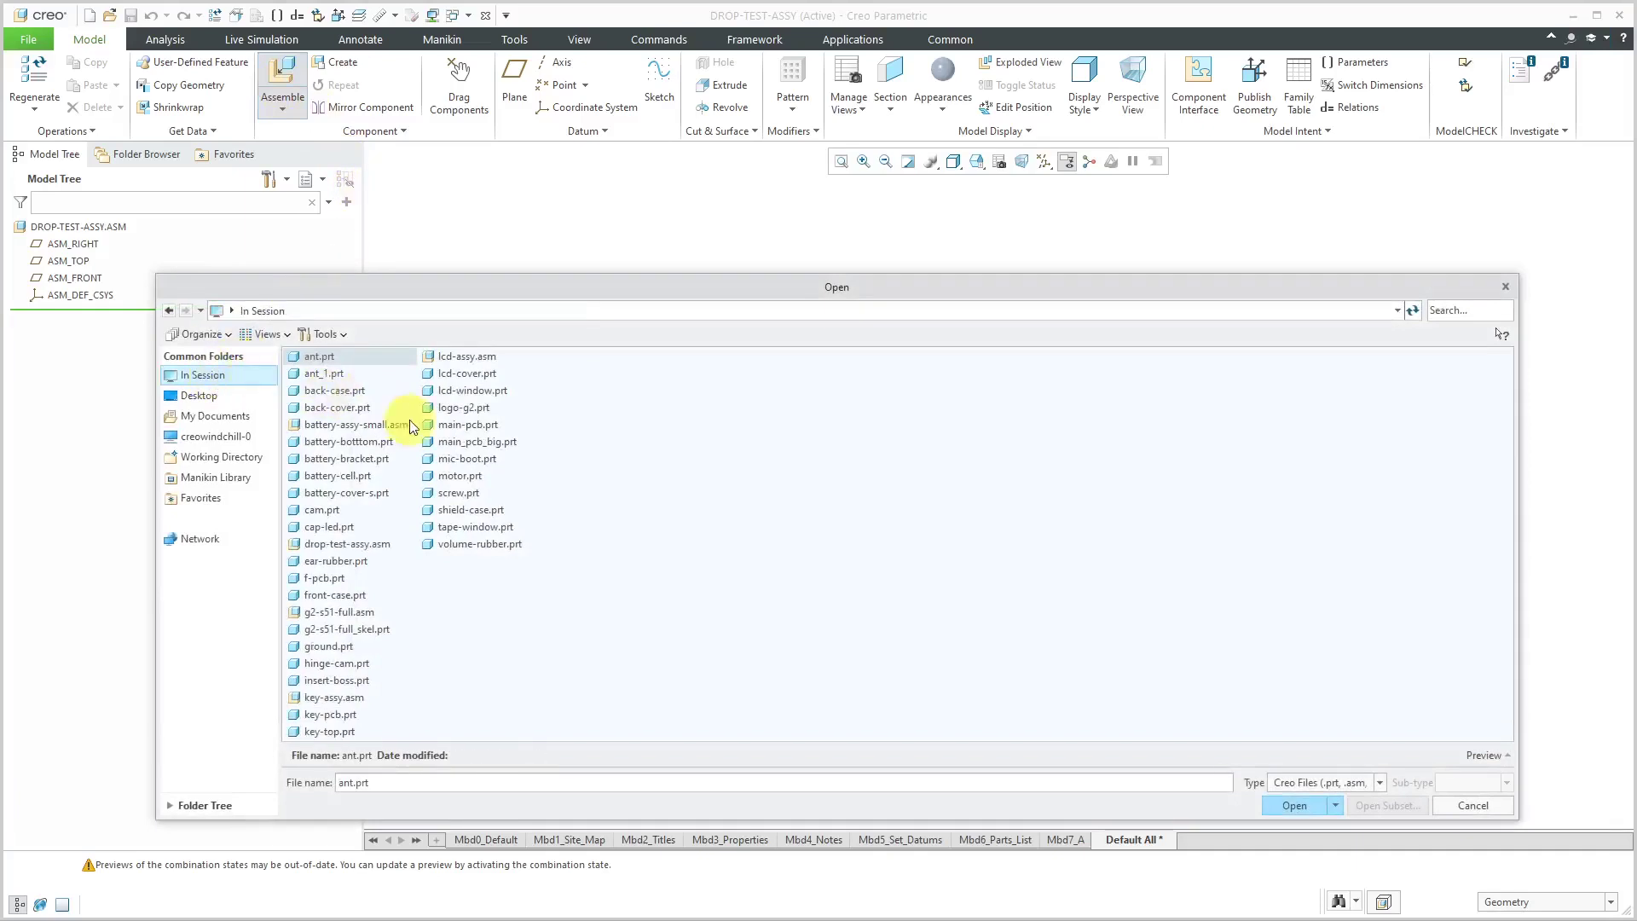
{"action": "double_click", "coordinate": [356, 646]}
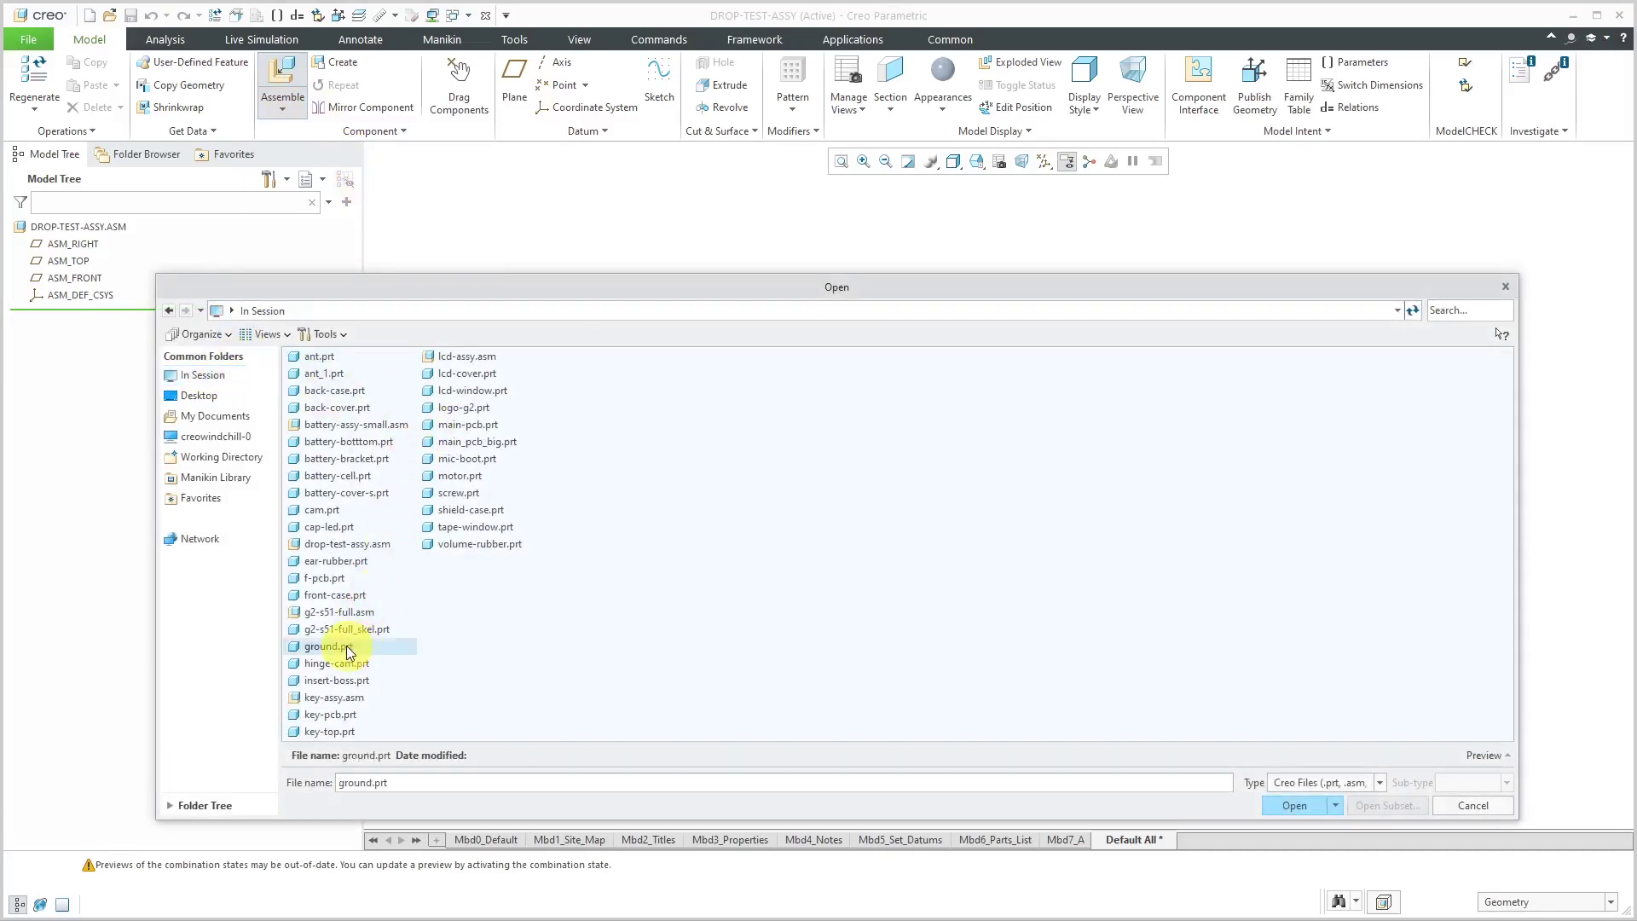
{"action": "left_click", "coordinate": [981, 533]}
{"action": "right_click", "coordinate": [476, 445]}
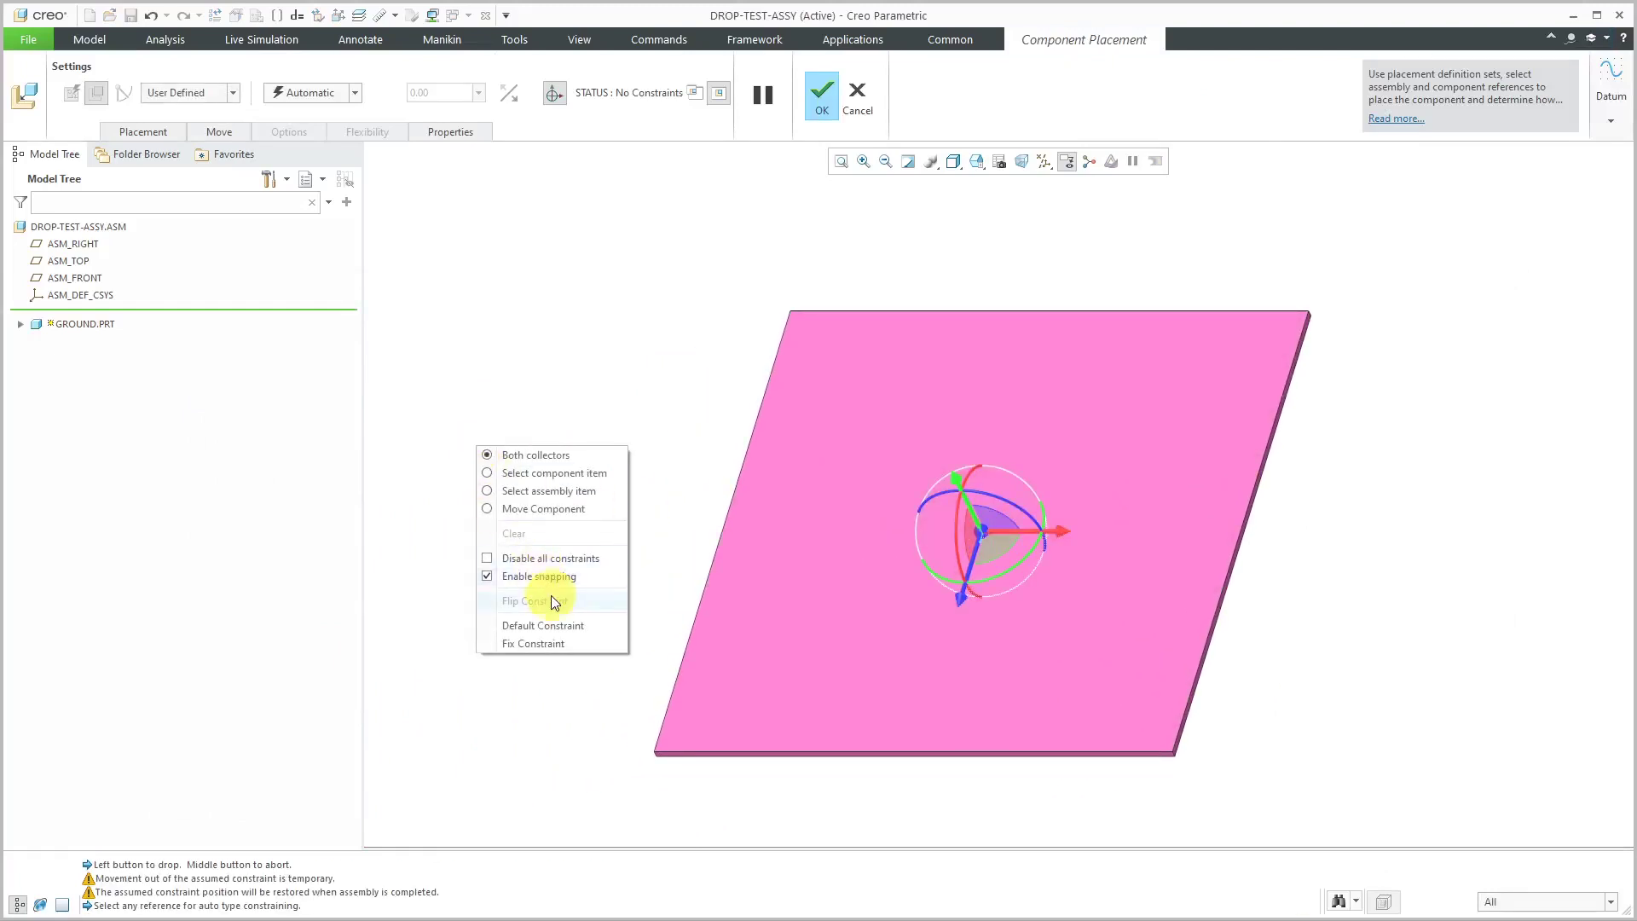
{"action": "left_click", "coordinate": [570, 627]}
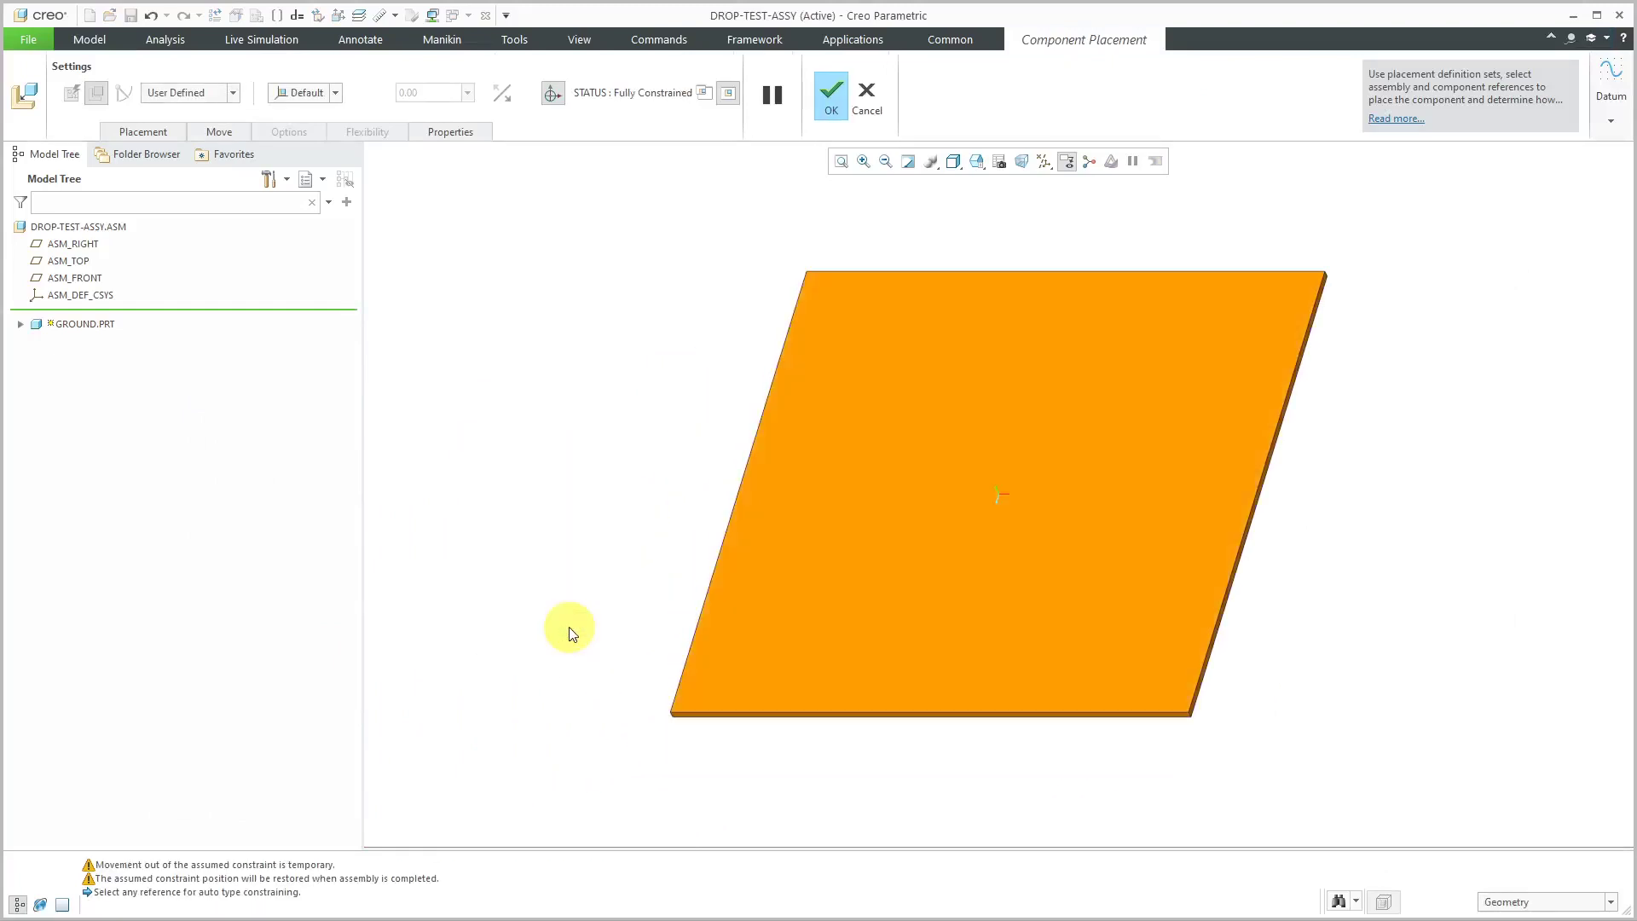
{"action": "middle_click", "coordinate": [579, 540]}
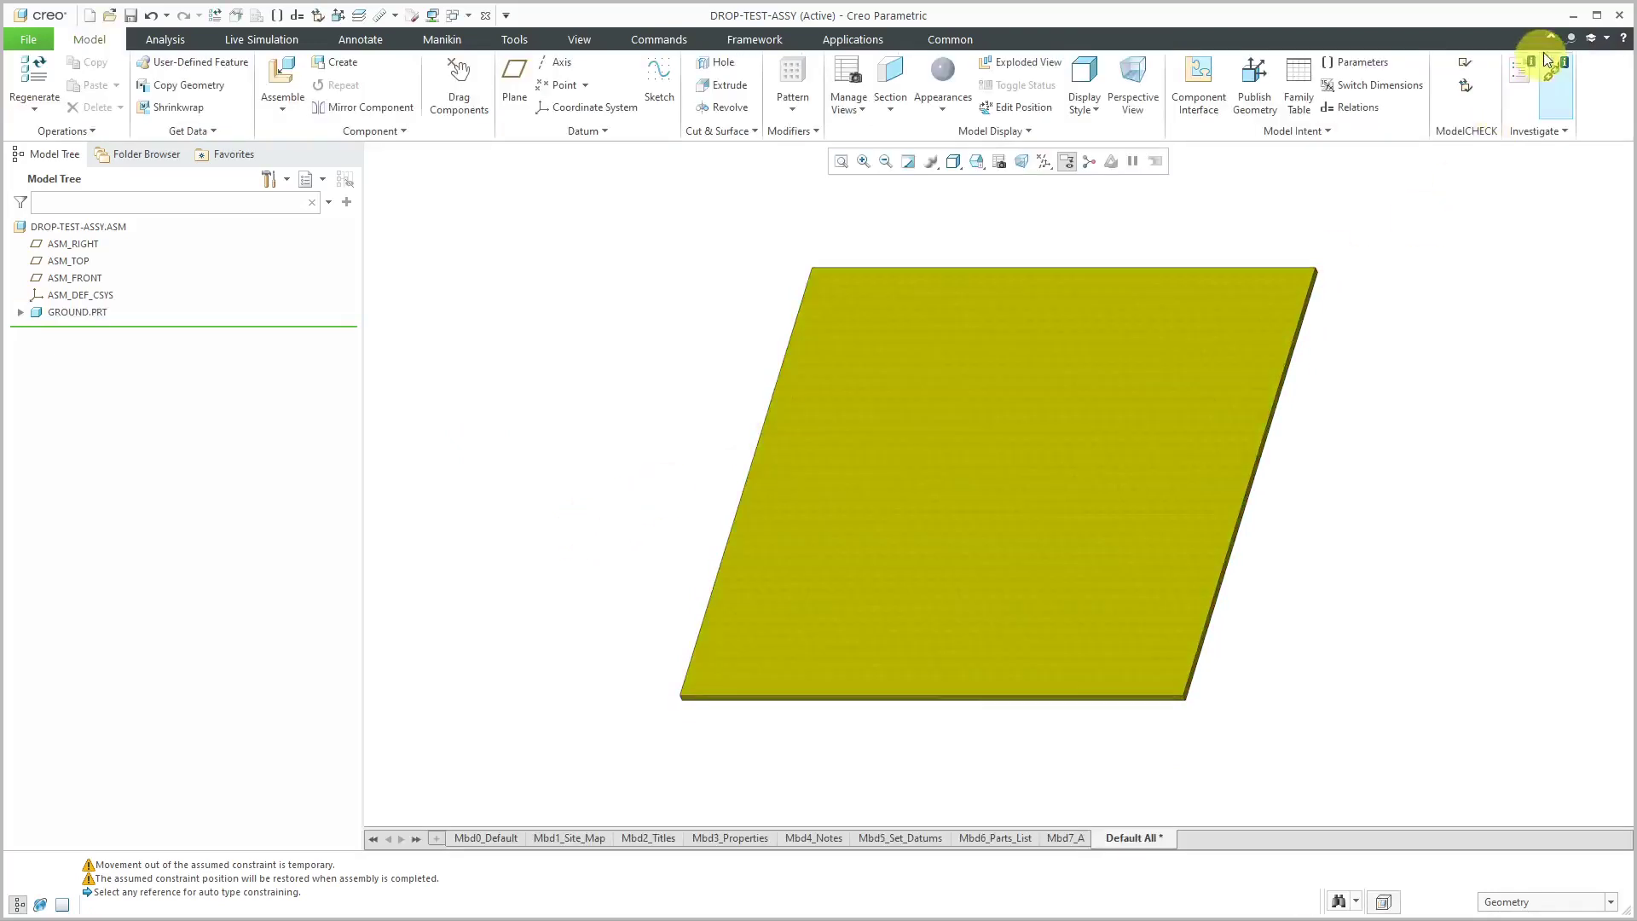
{"action": "left_click", "coordinate": [1596, 16]}
{"action": "scroll", "coordinate": [929, 622], "scroll_direction": "down", "scroll_amount": 3}
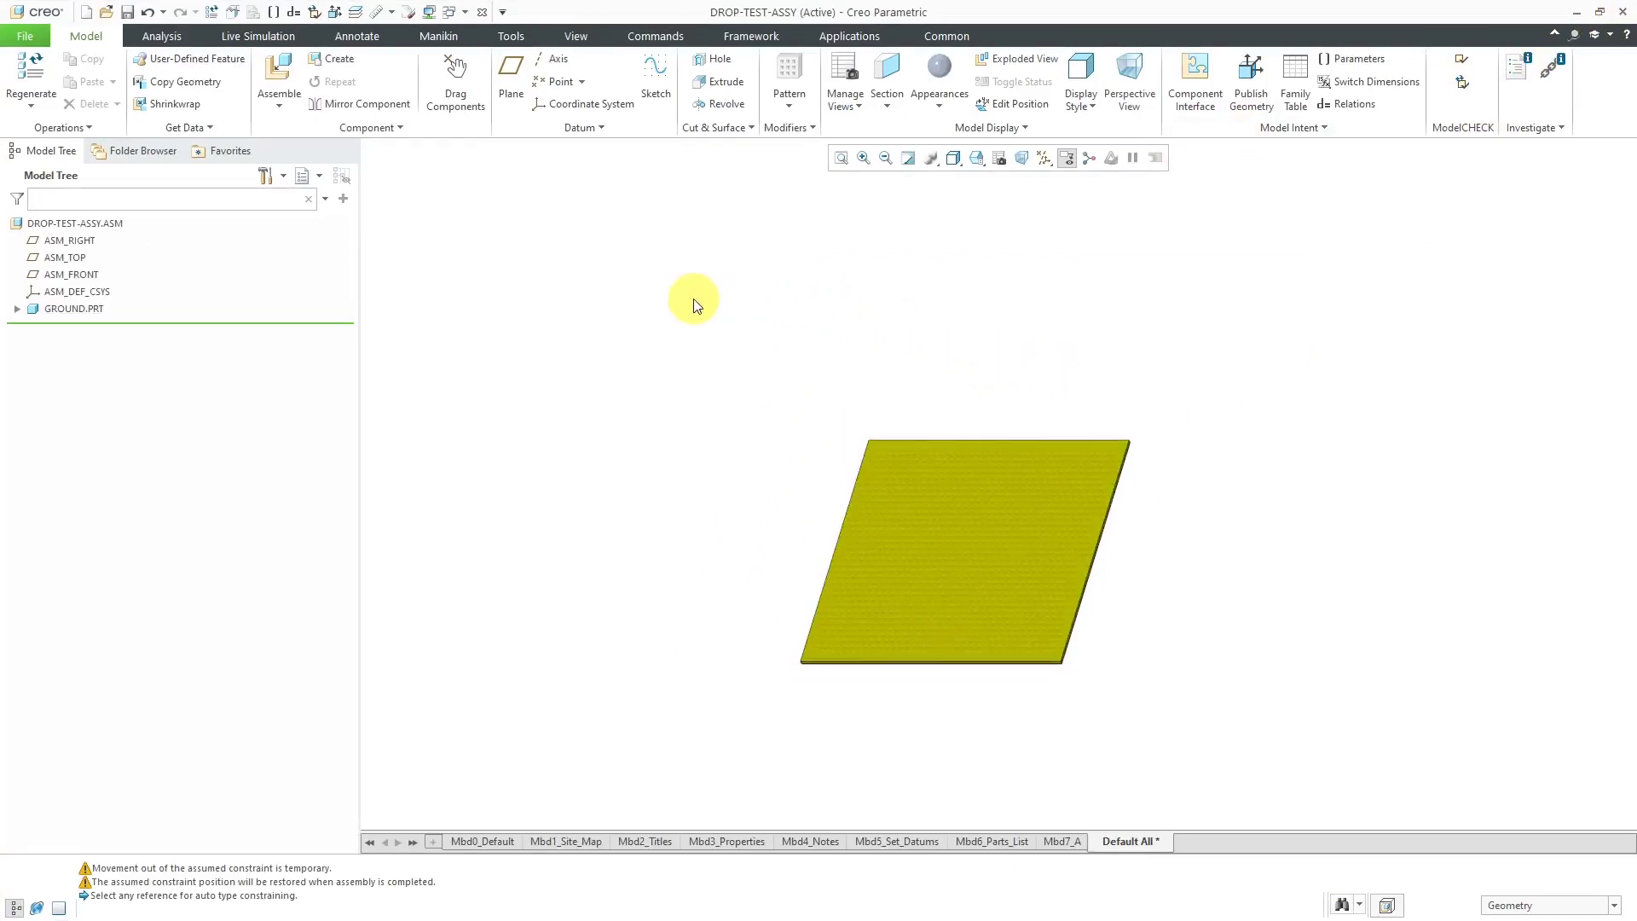
Add the G2-S51-FULL phone assembly and drop it onto the ground plate
{"action": "left_click", "coordinate": [282, 82]}
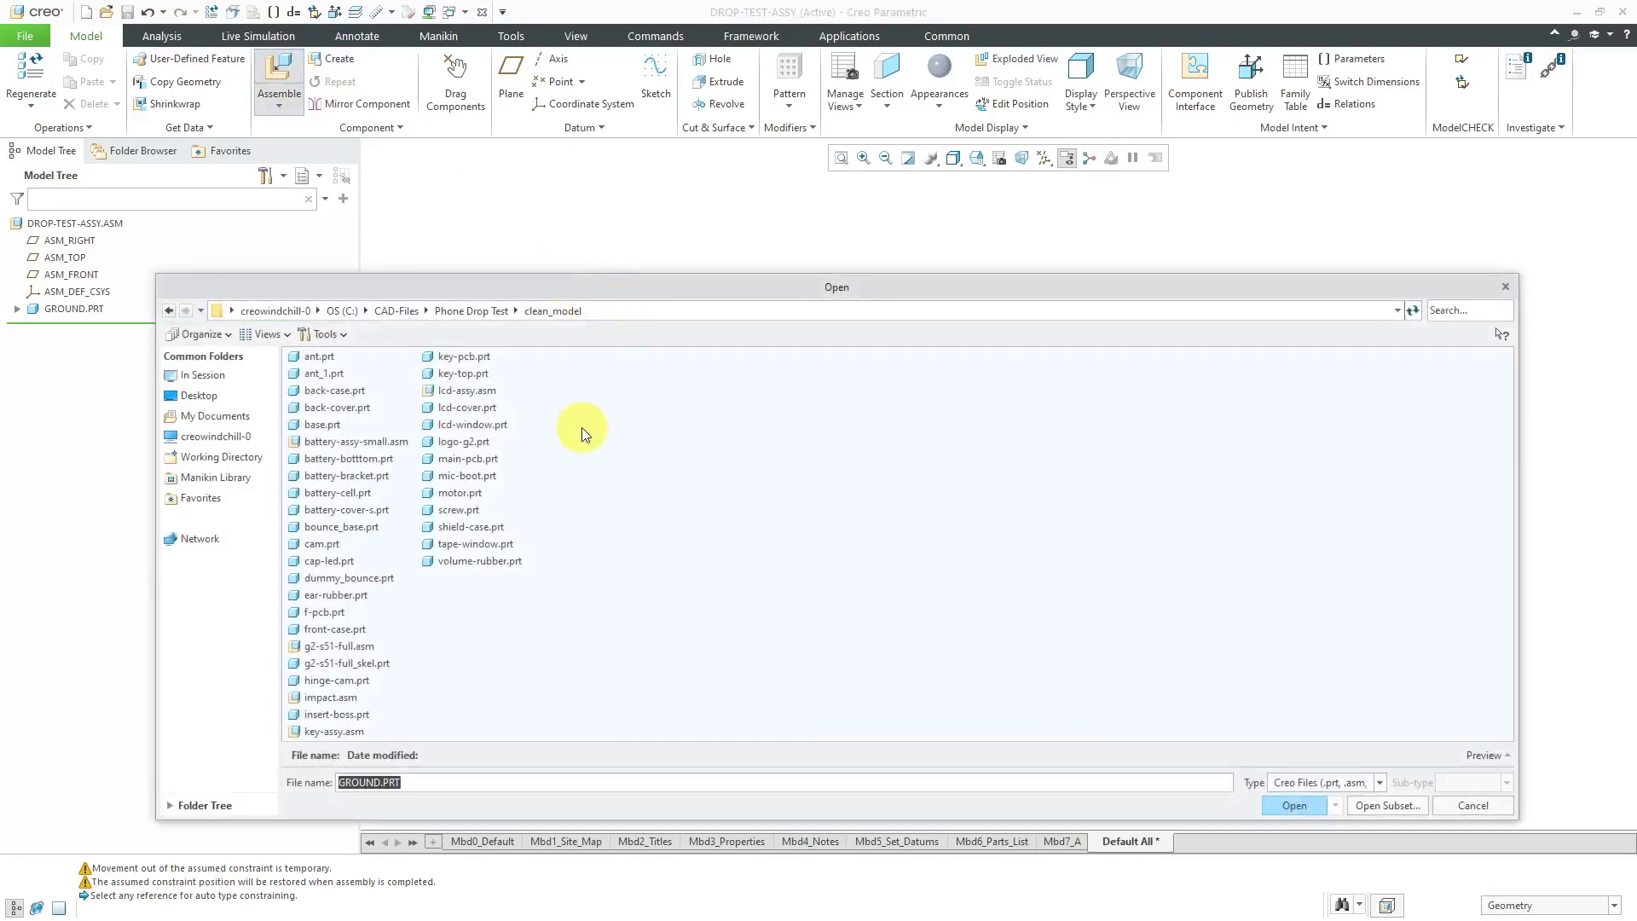
{"action": "double_click", "coordinate": [353, 646]}
{"action": "left_click", "coordinate": [948, 455]}
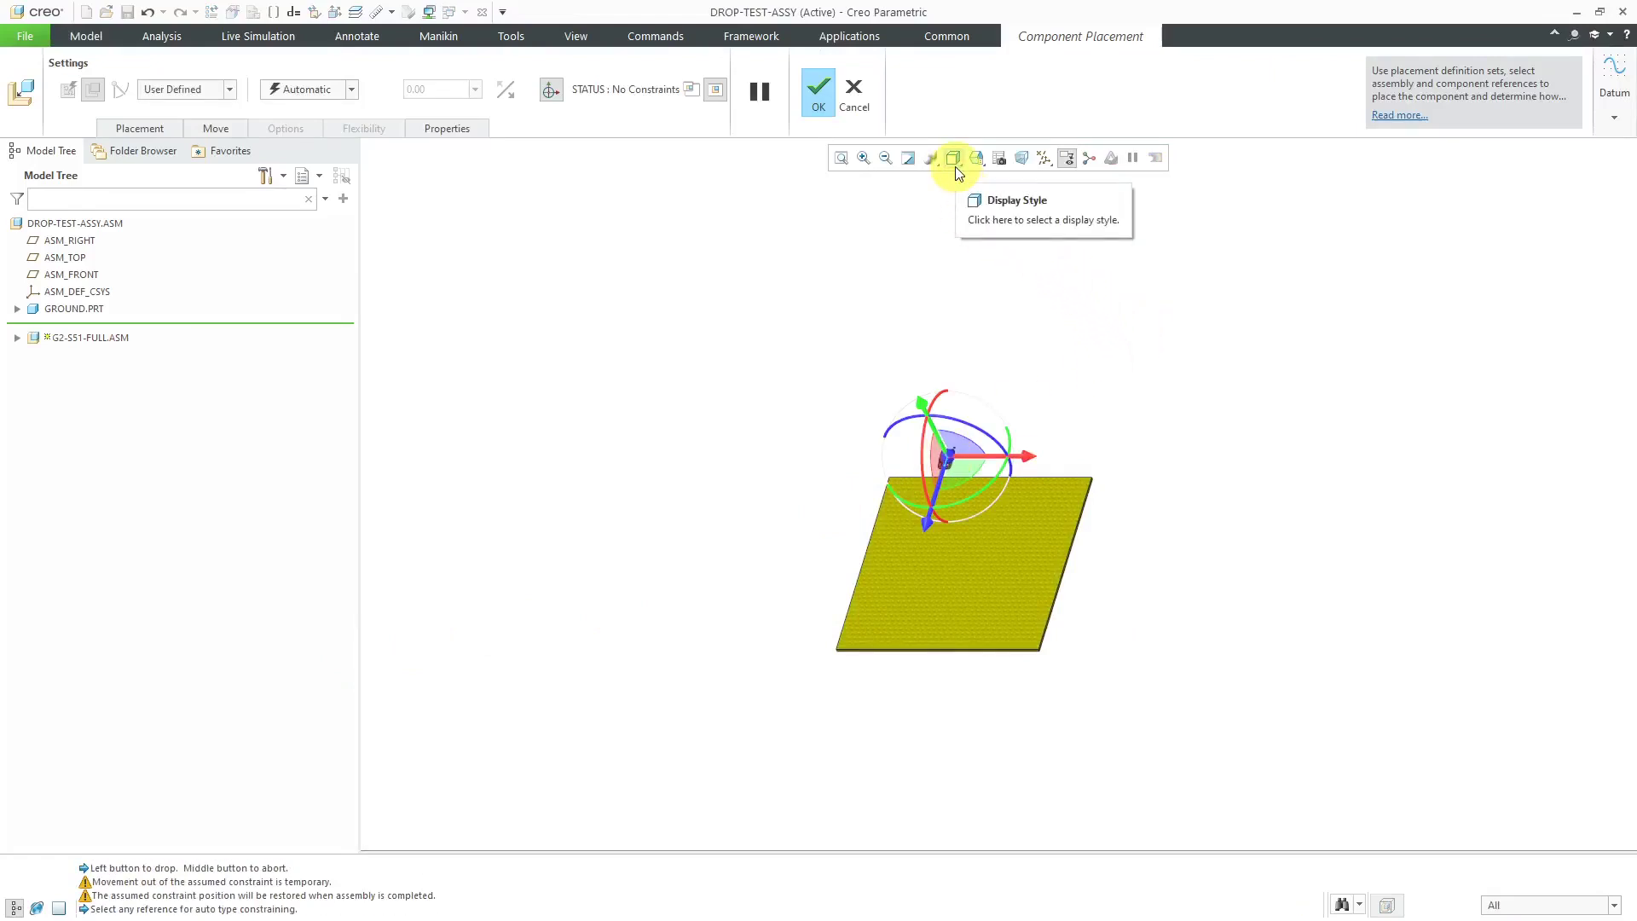
In the TOP view, drag the phone to the centre of the ground plate
{"action": "left_click", "coordinate": [978, 159]}
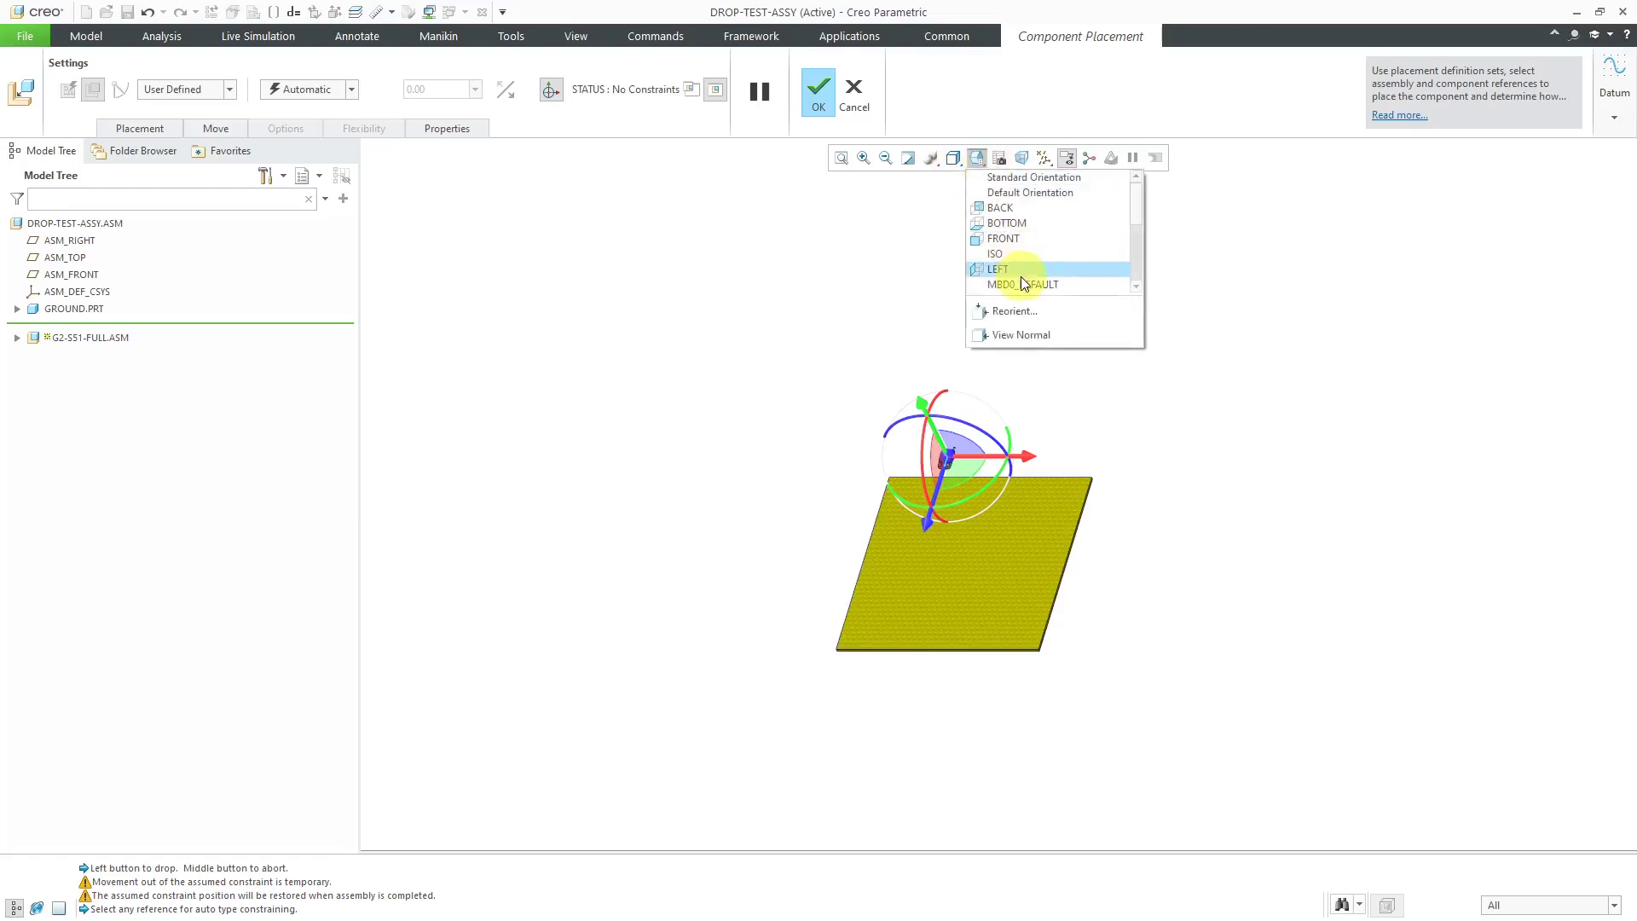
{"action": "scroll", "coordinate": [1023, 282], "scroll_direction": "down", "scroll_amount": 4}
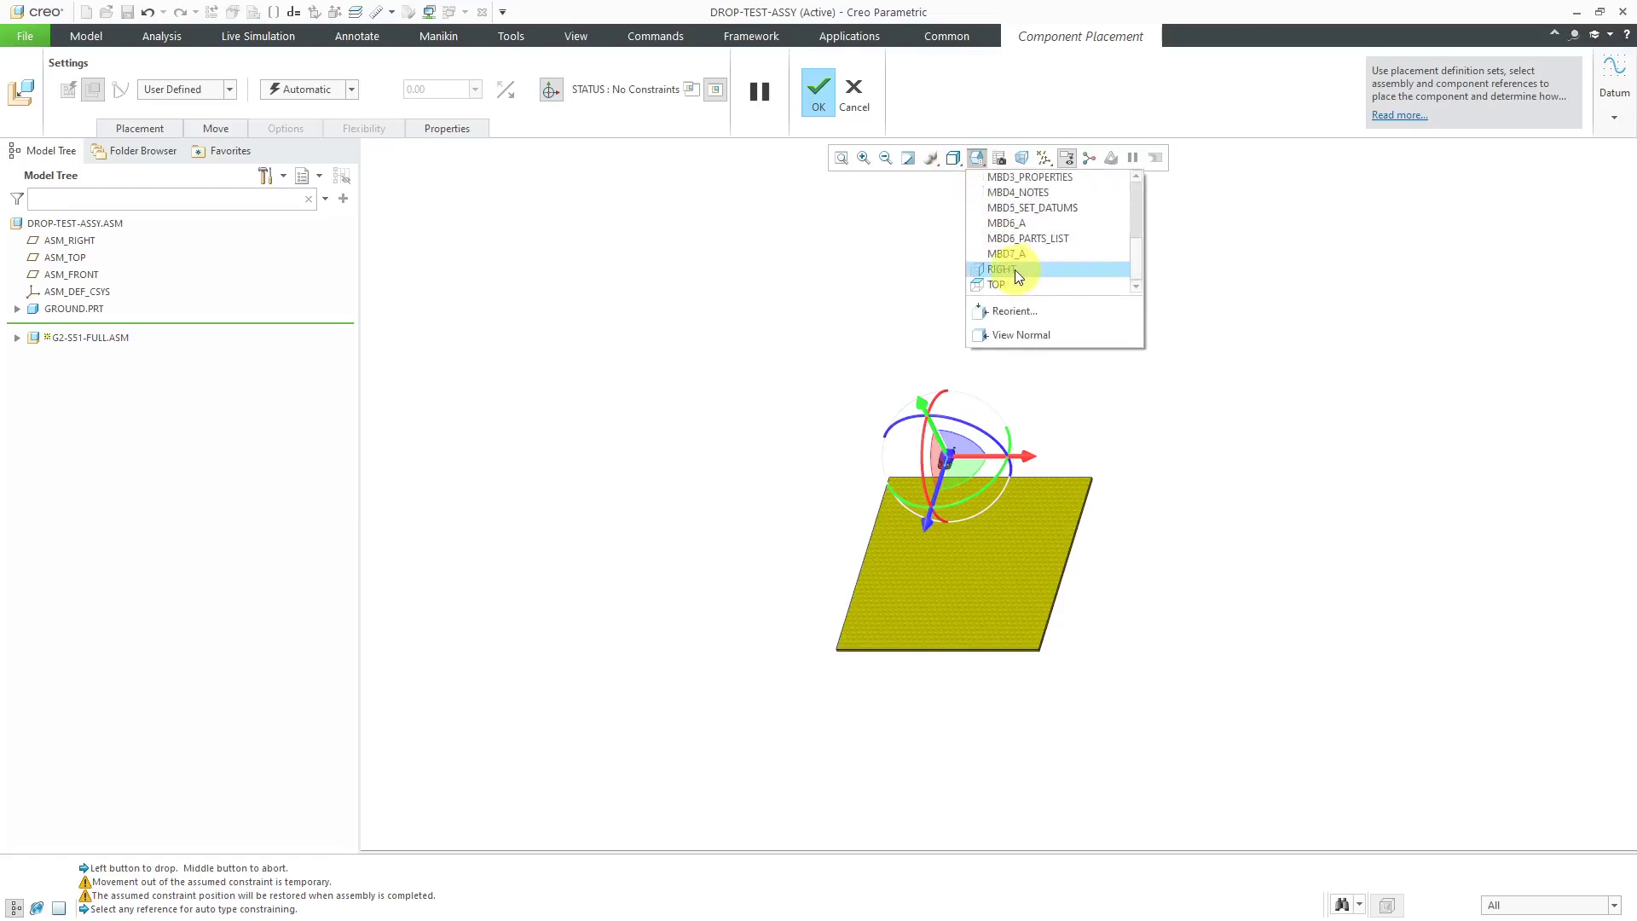
{"action": "left_click", "coordinate": [1014, 284]}
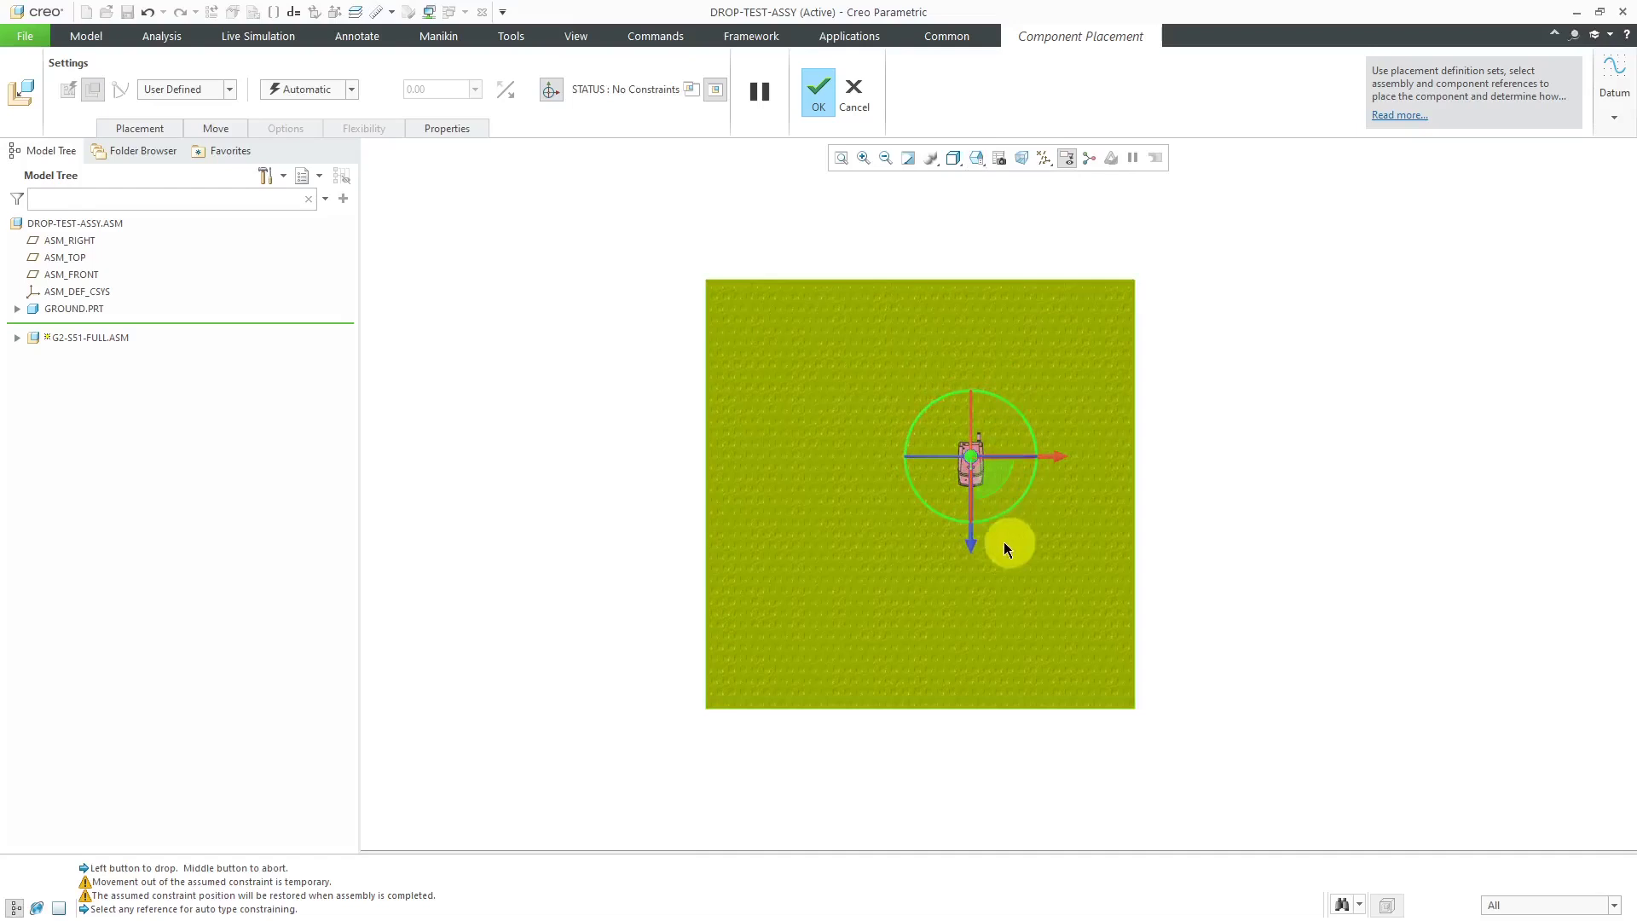
{"action": "left_click_drag", "start_coordinate": [975, 538], "coordinate": [973, 584]}
{"action": "left_click_drag", "start_coordinate": [1053, 499], "coordinate": [1005, 498]}
{"action": "left_click_drag", "start_coordinate": [917, 574], "coordinate": [918, 562]}
In the FRONT view, drag the phone up well above the ground plate
{"action": "left_click", "coordinate": [956, 164]}
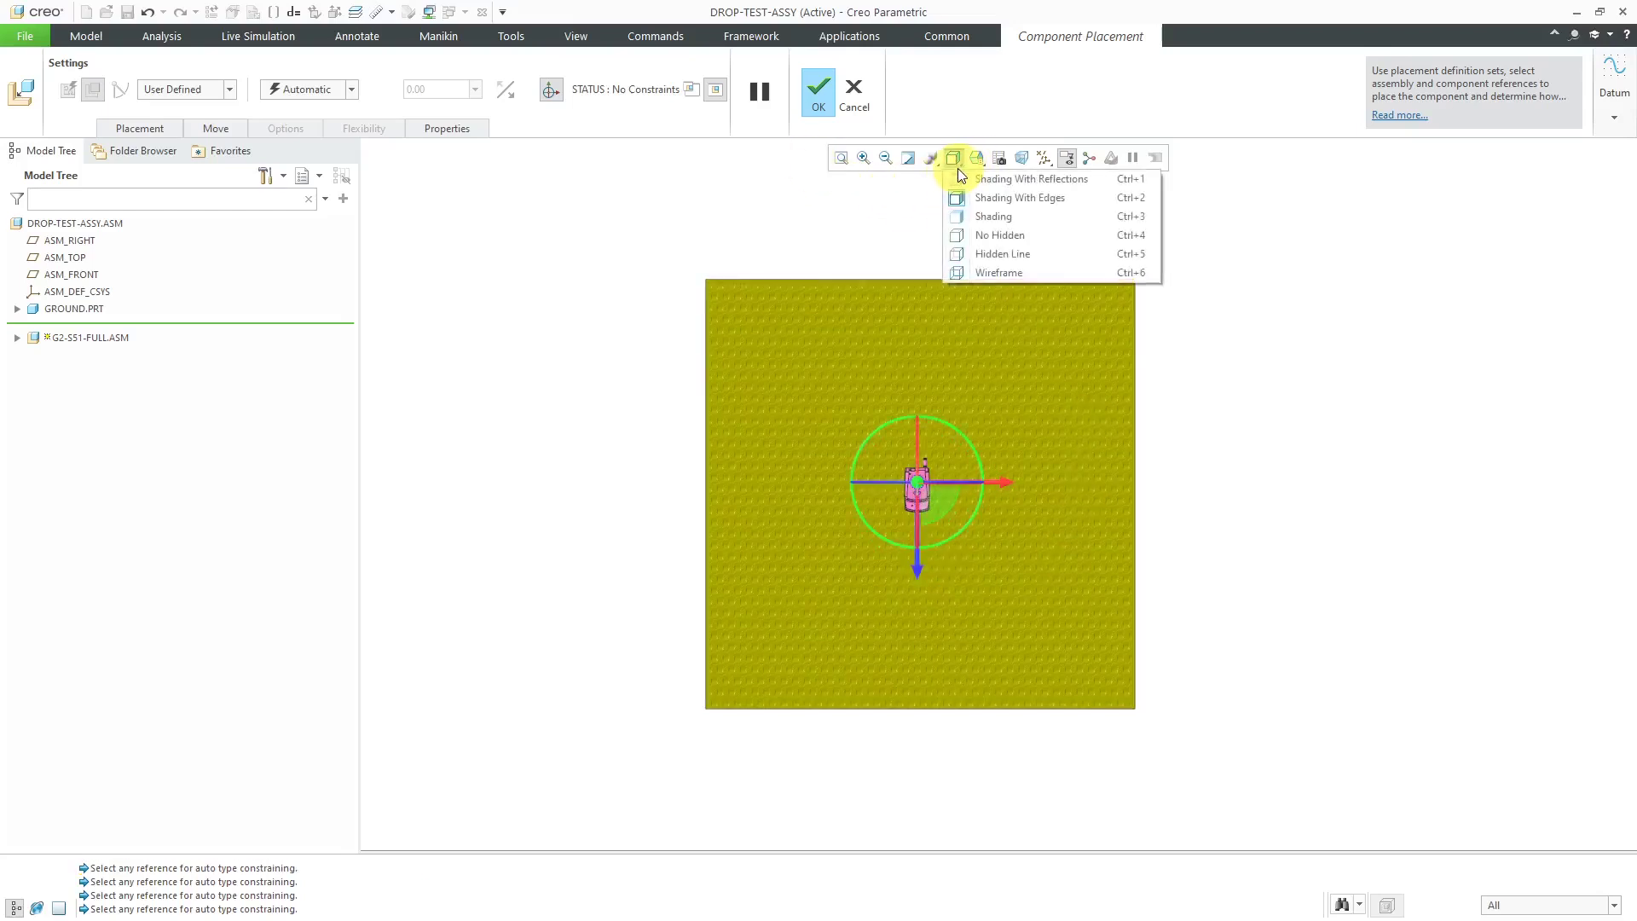
{"action": "left_click", "coordinate": [979, 159]}
{"action": "left_click", "coordinate": [1025, 238]}
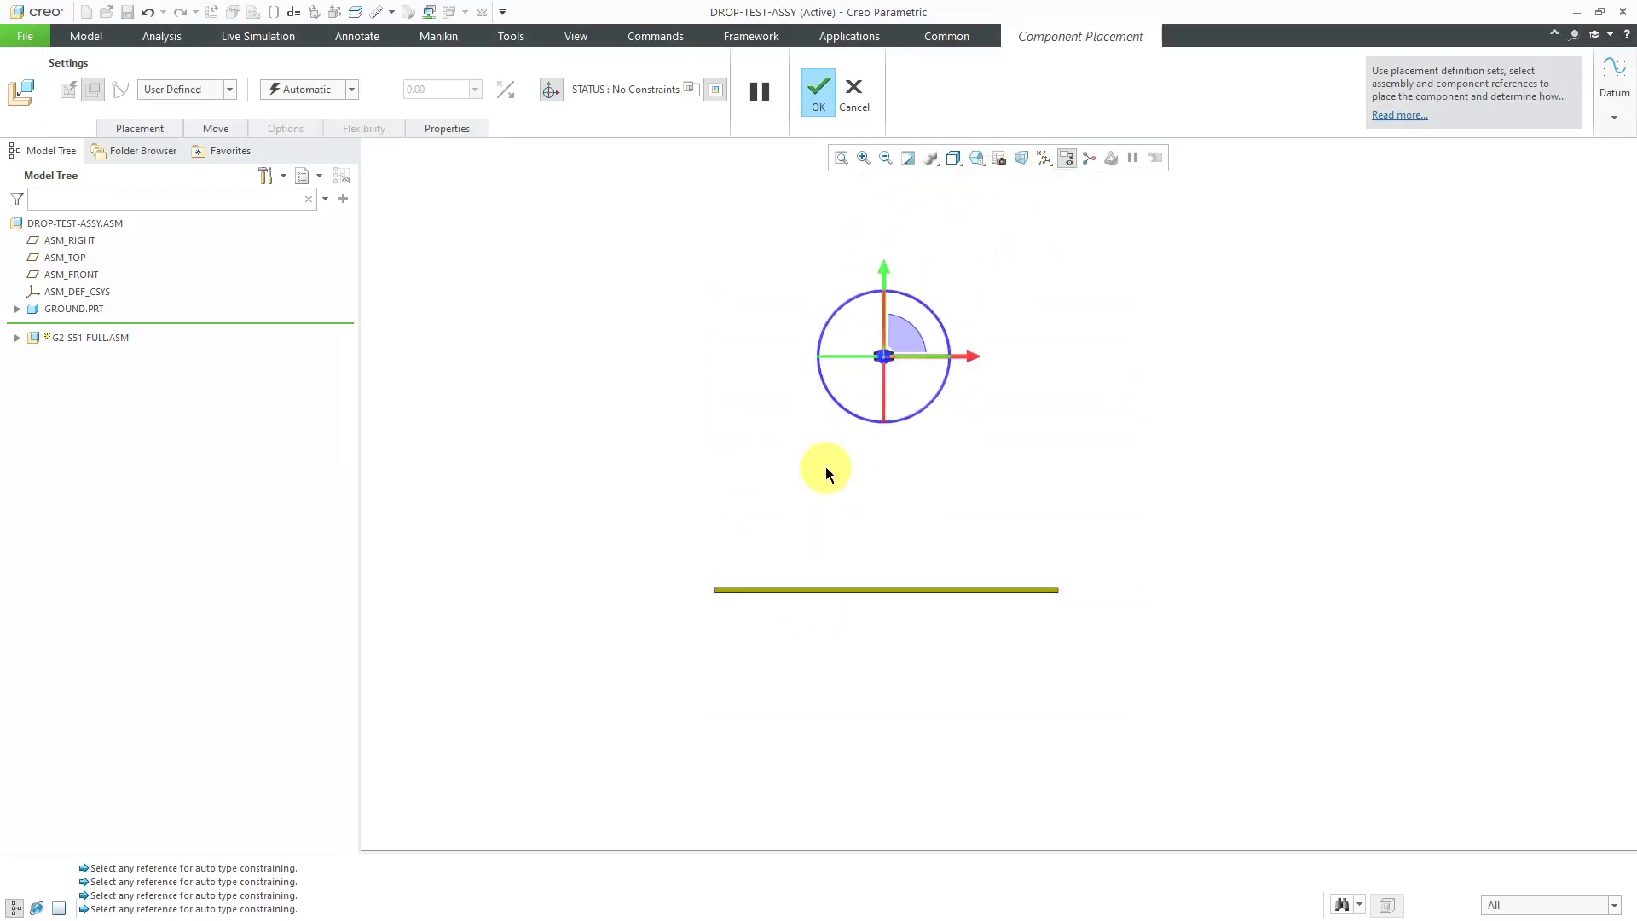
{"action": "scroll", "coordinate": [826, 474], "scroll_direction": "down", "scroll_amount": 1}
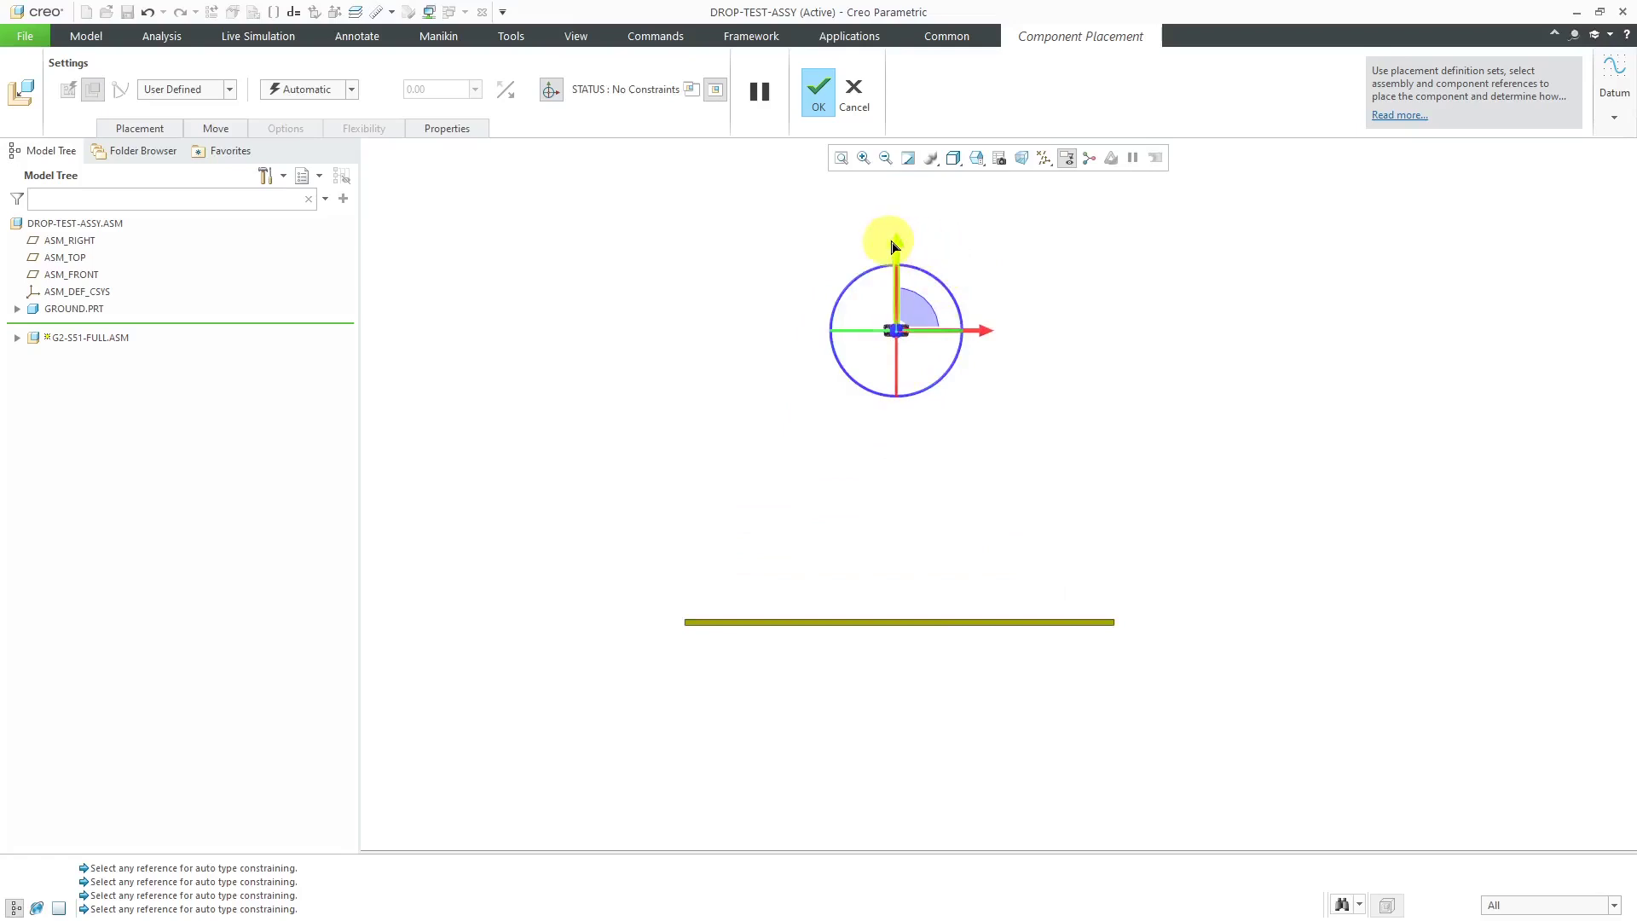
{"action": "left_click_drag", "start_coordinate": [895, 248], "coordinate": [895, 234]}
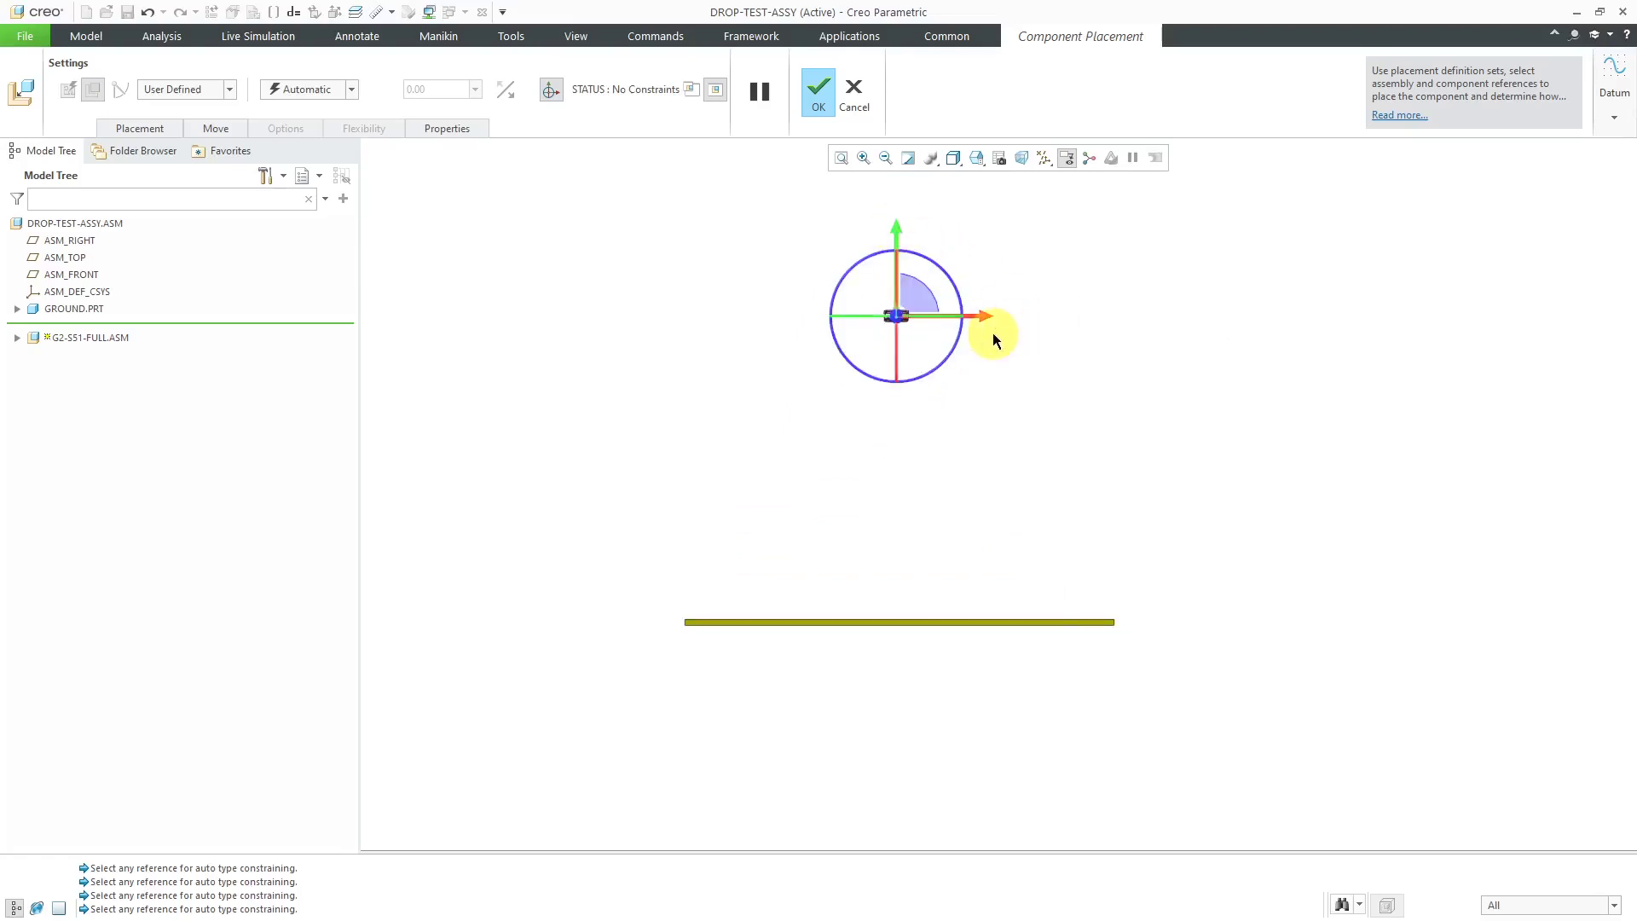
Rotate the phone with the dragger rings to a tilted drop angle
{"action": "middle_click_drag", "start_coordinate": [994, 329], "coordinate": [950, 383]}
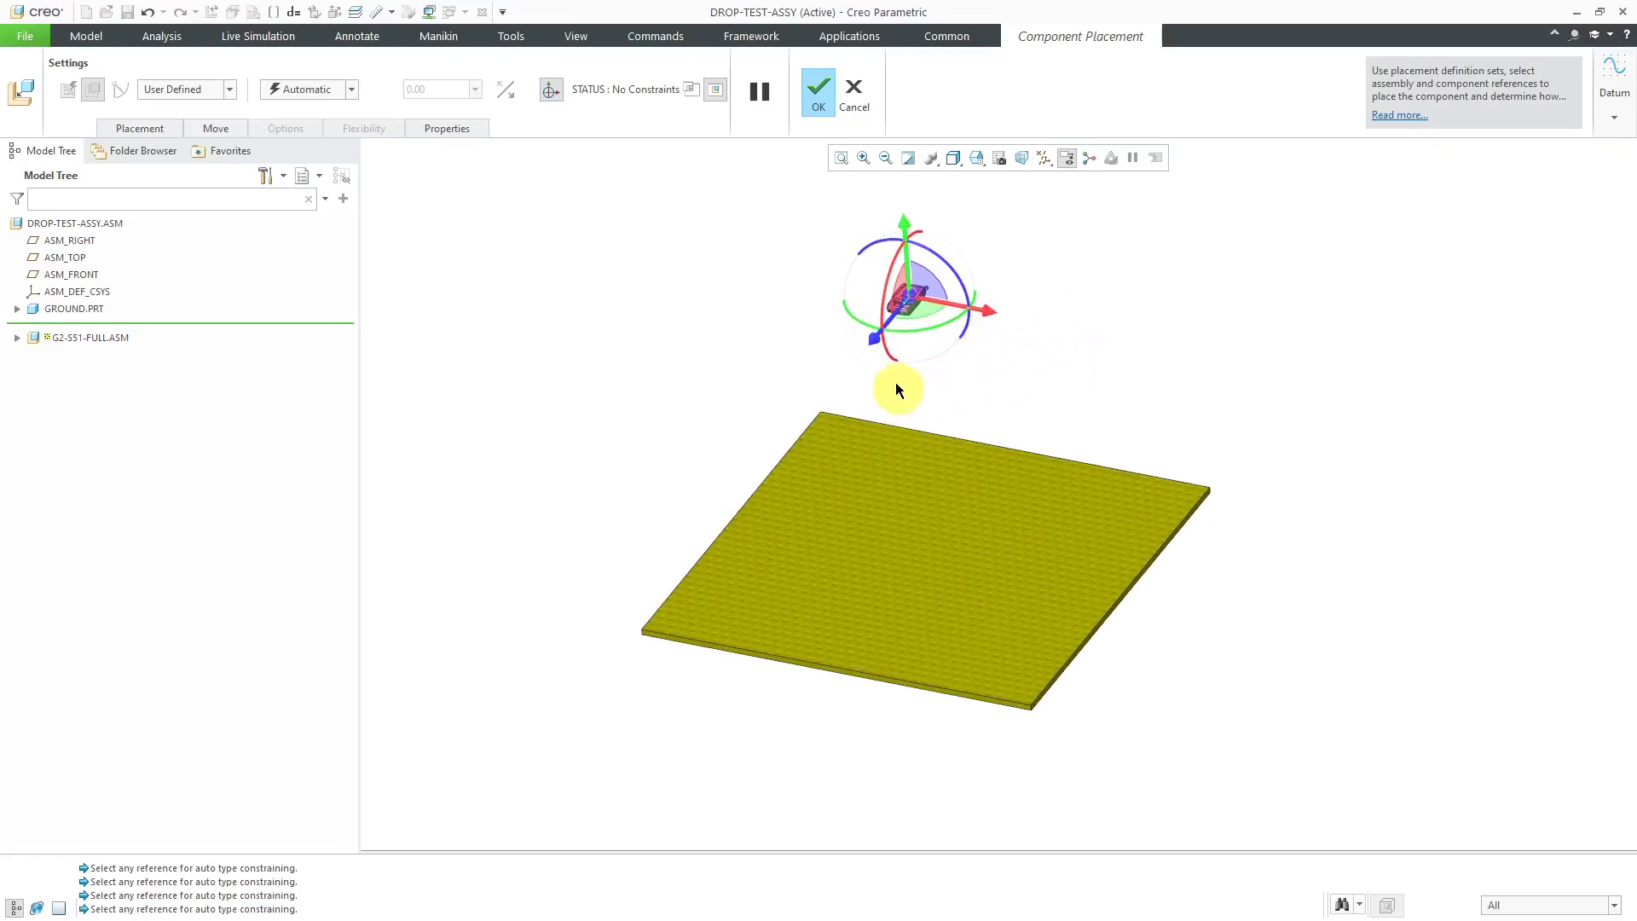
{"action": "left_click_drag", "start_coordinate": [888, 354], "coordinate": [910, 264]}
{"action": "scroll", "coordinate": [920, 270], "scroll_direction": "down", "scroll_amount": 4}
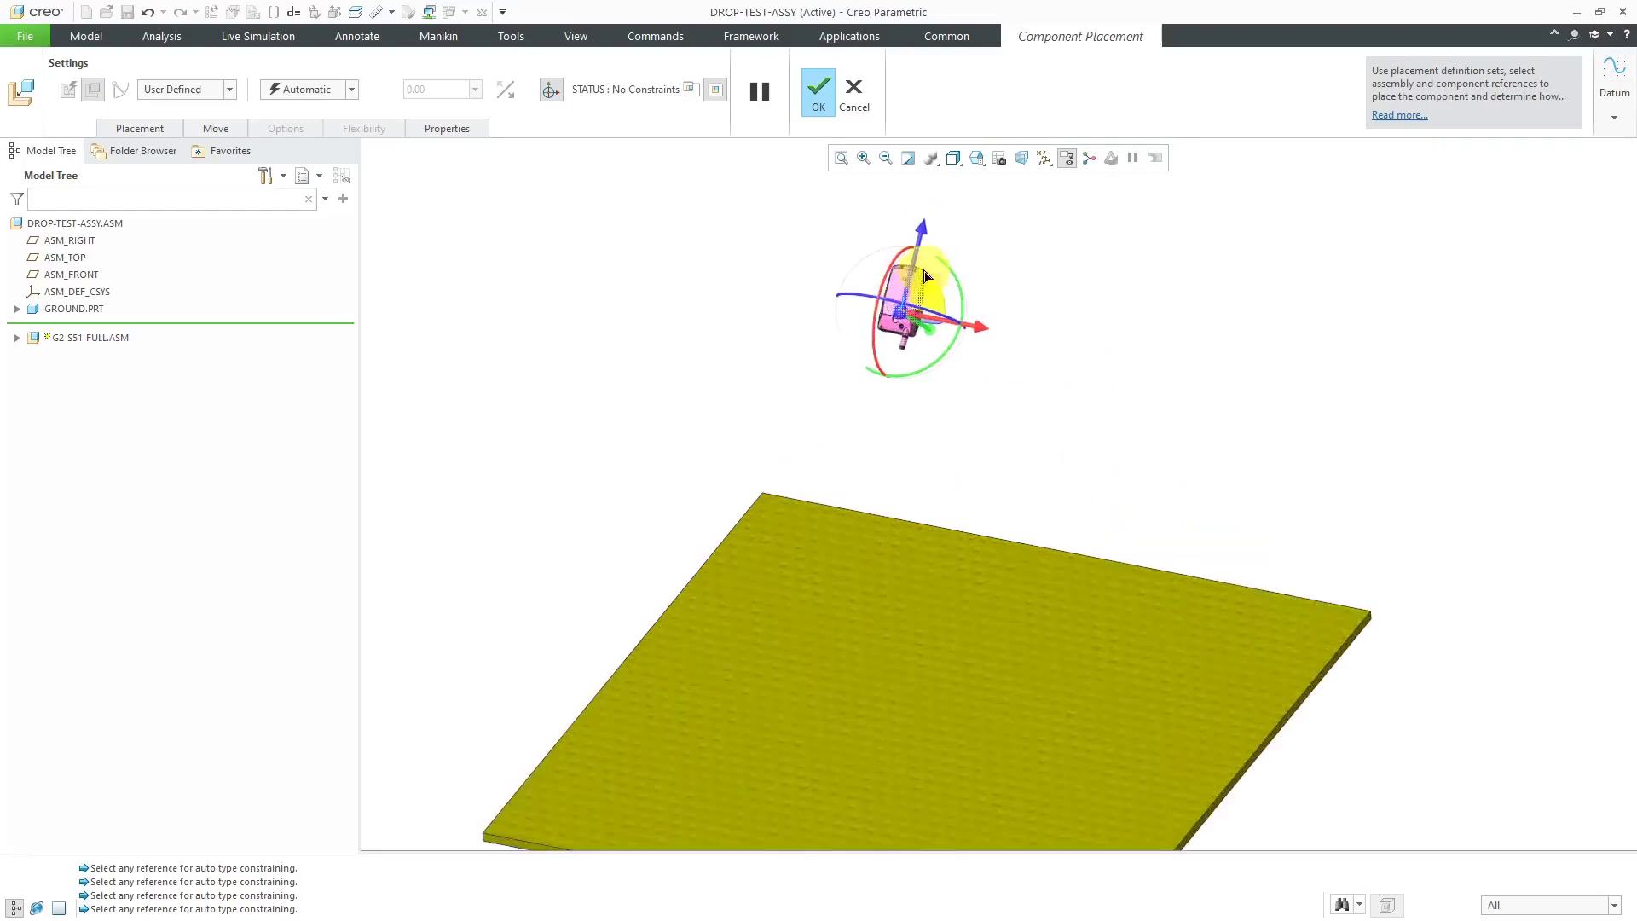
{"action": "left_click_drag", "start_coordinate": [963, 386], "coordinate": [887, 435]}
{"action": "scroll", "coordinate": [902, 418], "scroll_direction": "down", "scroll_amount": 3}
{"action": "scroll", "coordinate": [866, 423], "scroll_direction": "up", "scroll_amount": 4}
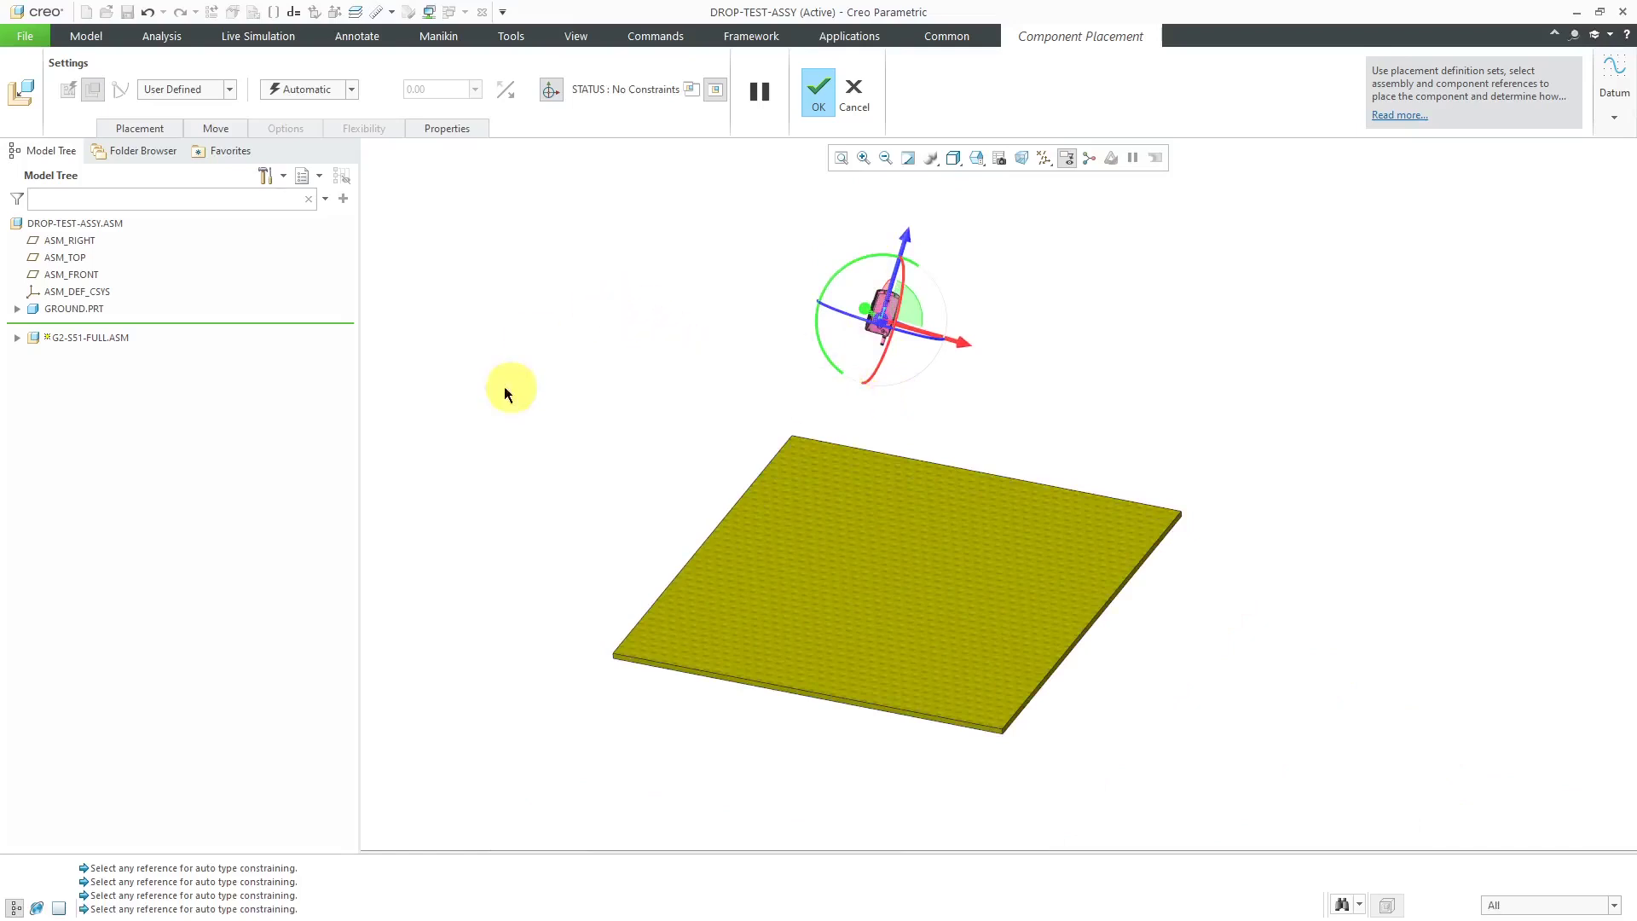
Change the phone's connection type to 6DOF
{"action": "left_click", "coordinate": [197, 90]}
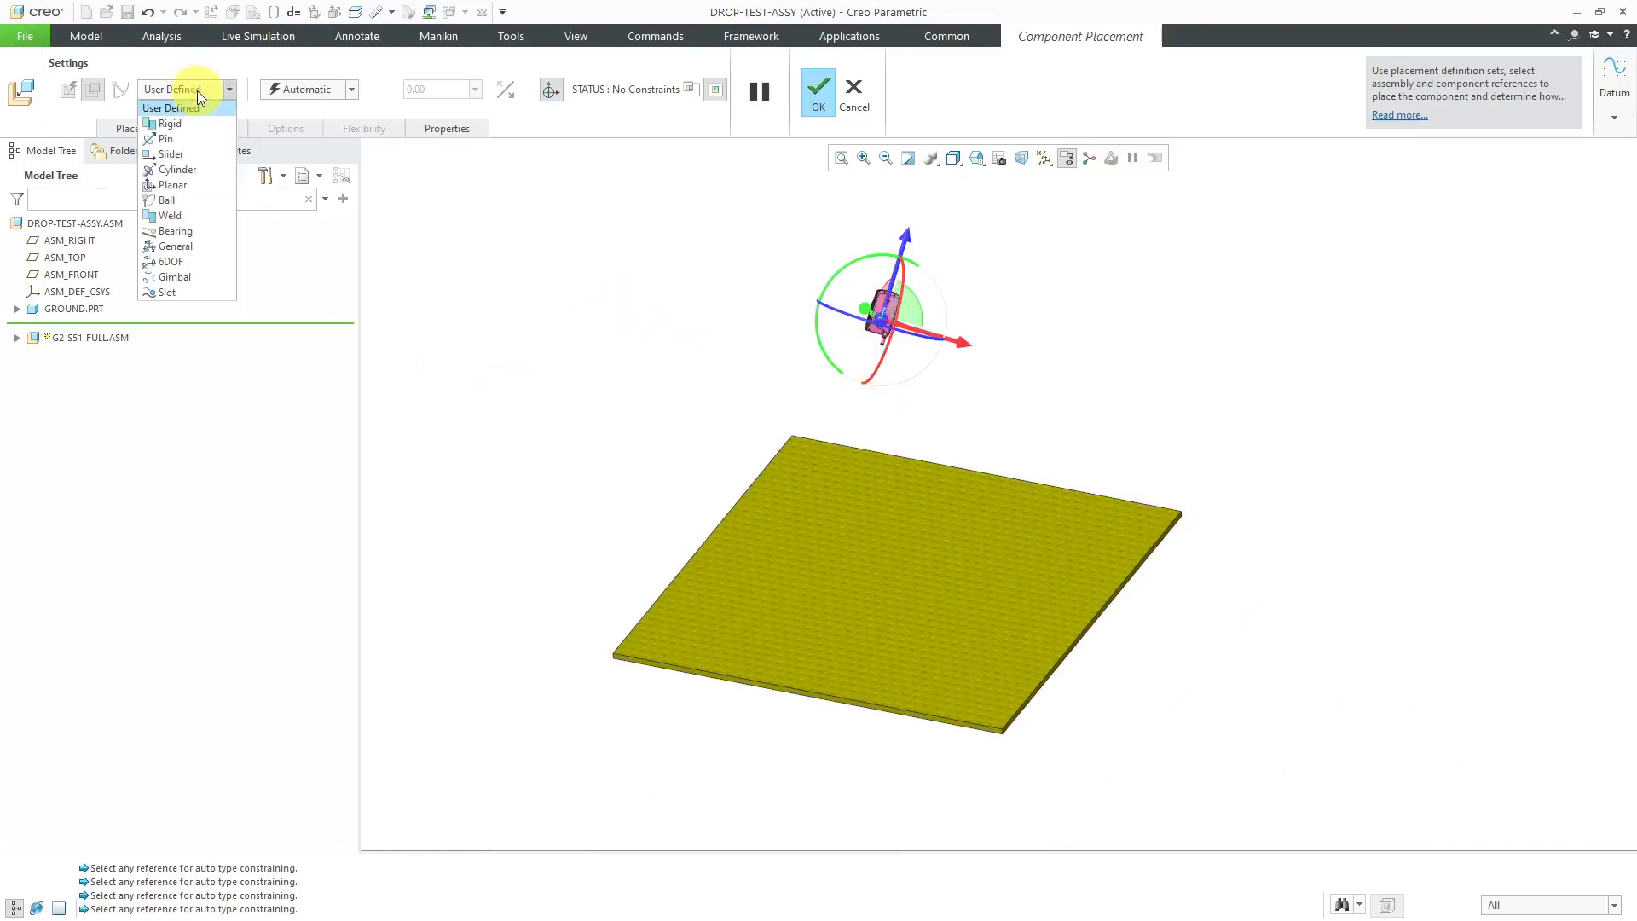
{"action": "left_click", "coordinate": [190, 260]}
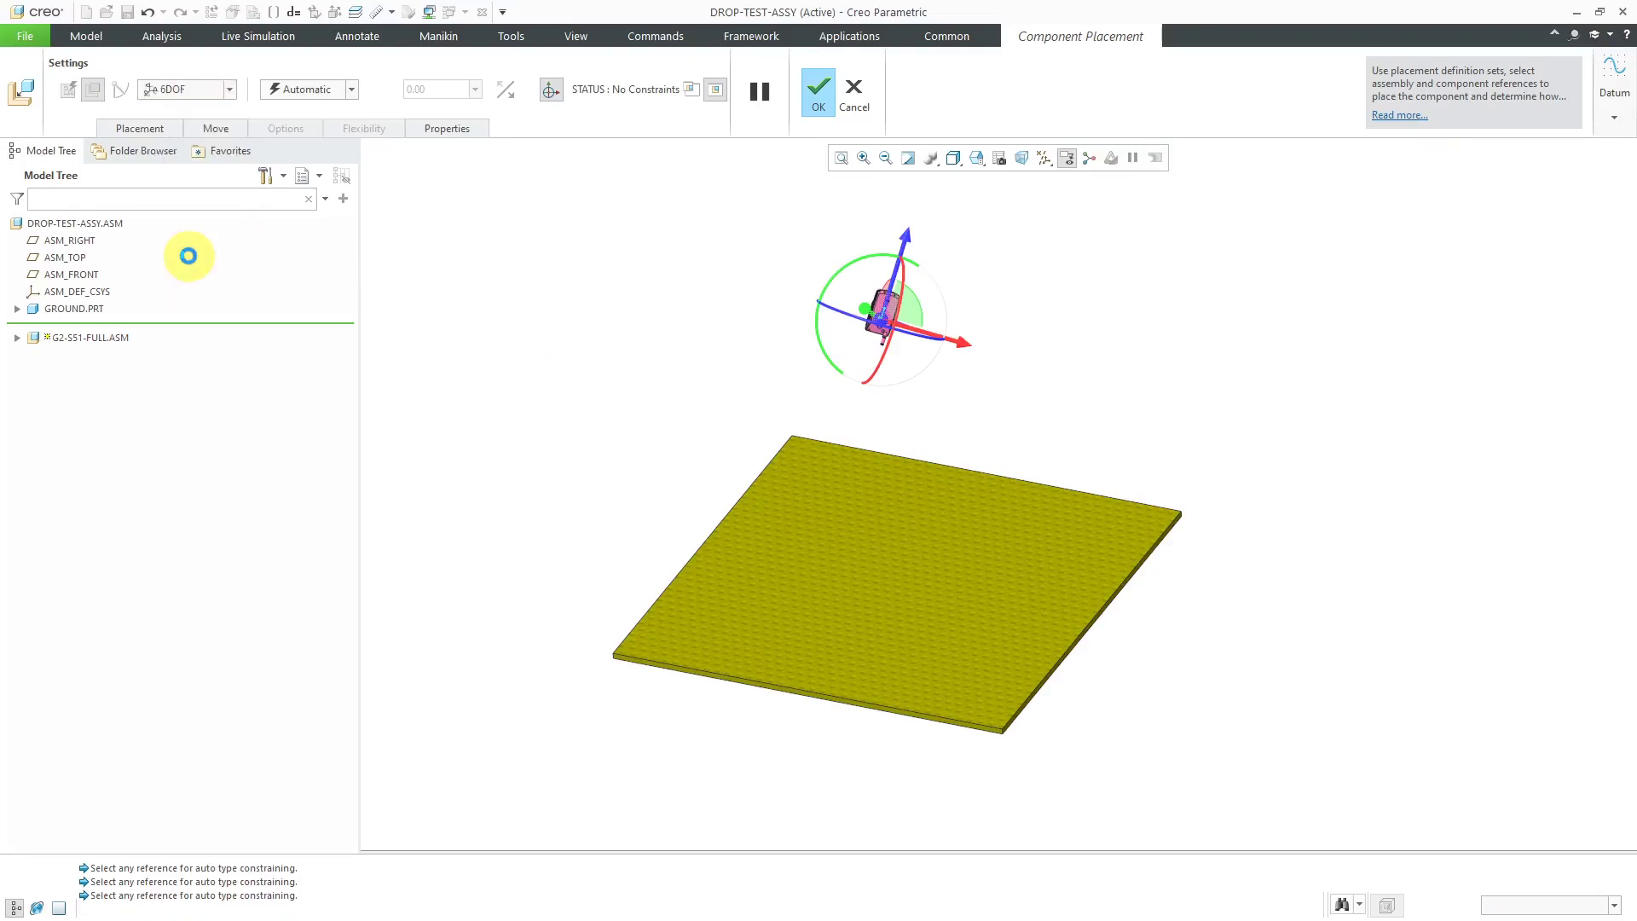
{"action": "left_click", "coordinate": [158, 129]}
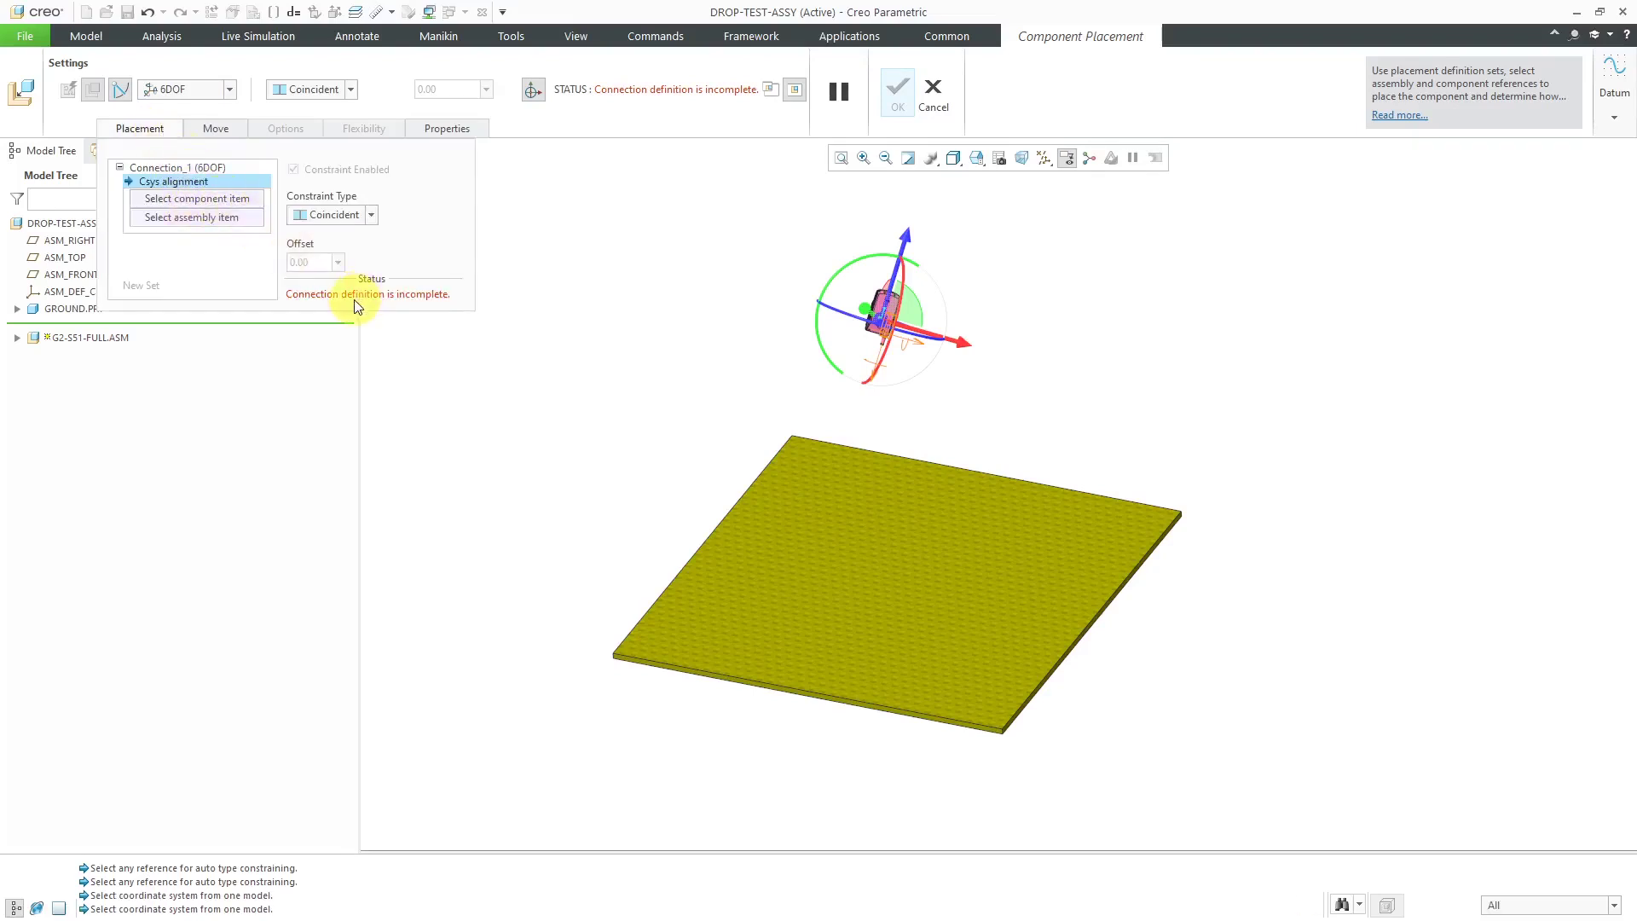
Align the phone's AORG to GROUND.PRT's PRT_CSYS_DEF and confirm the placement
{"action": "left_click", "coordinate": [17, 310]}
{"action": "left_click", "coordinate": [103, 411]}
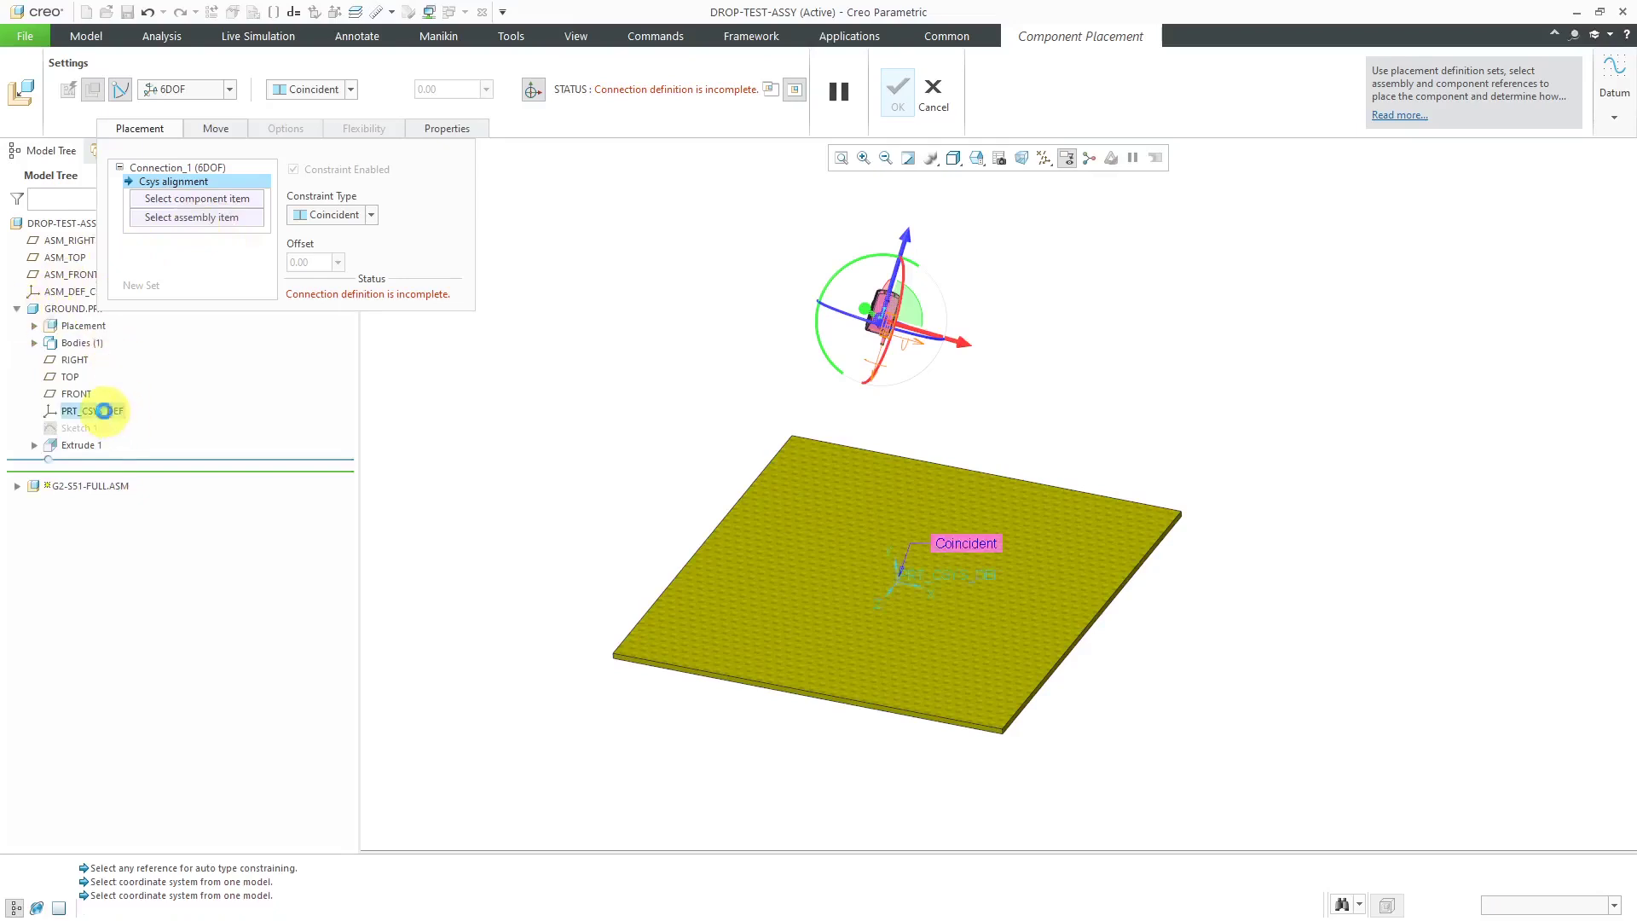
{"action": "left_click", "coordinate": [18, 487]}
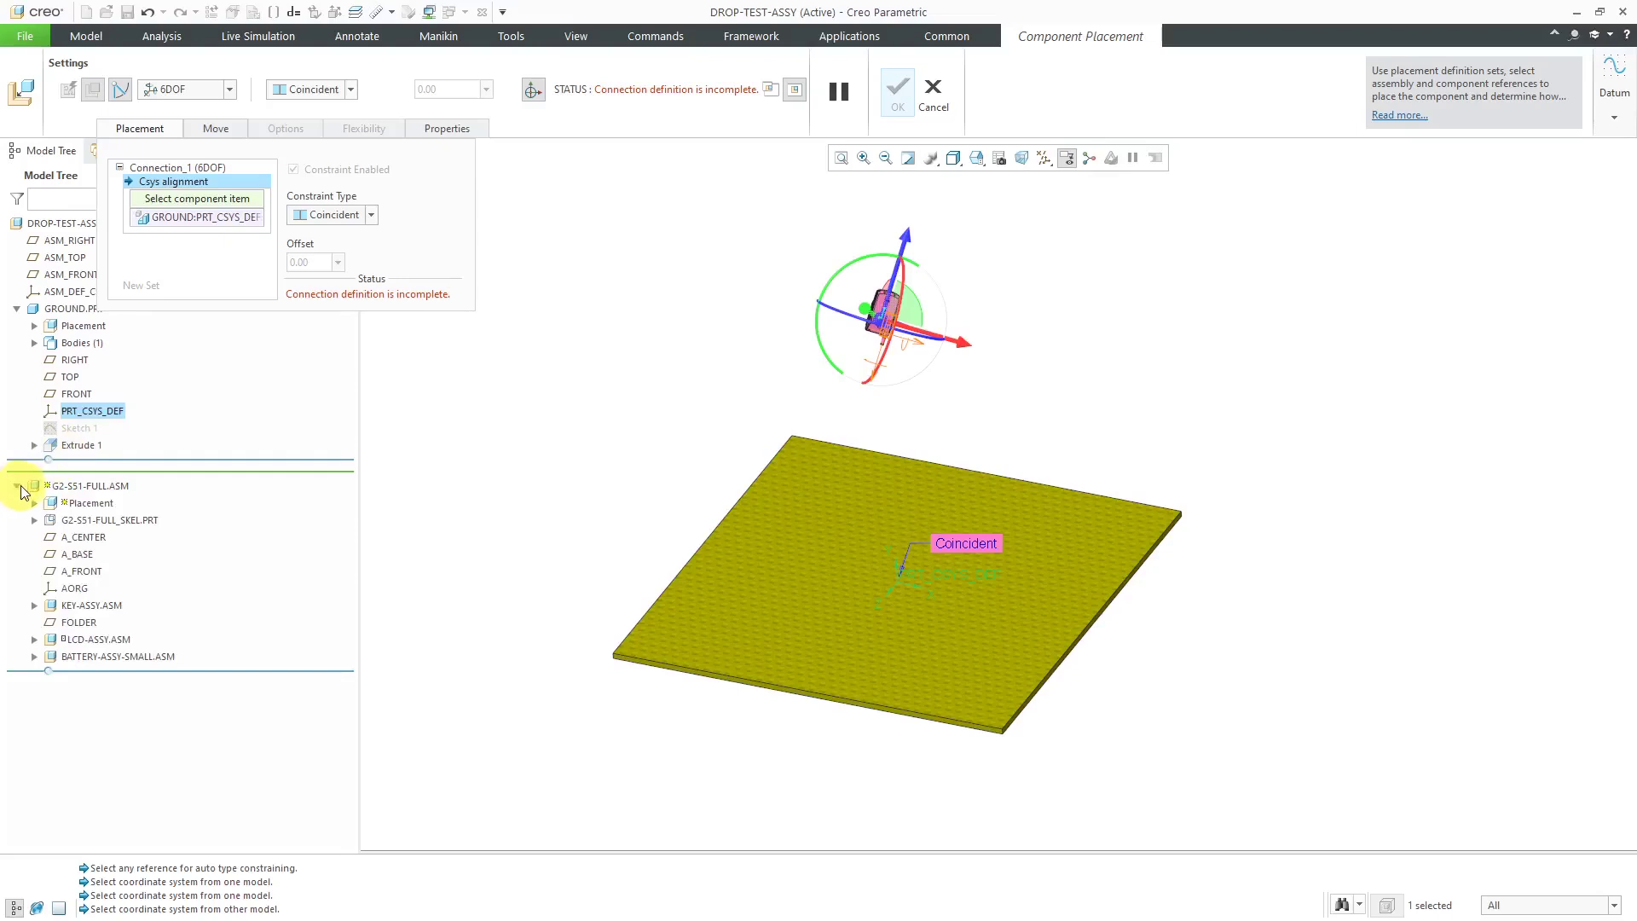
{"action": "left_click", "coordinate": [78, 590]}
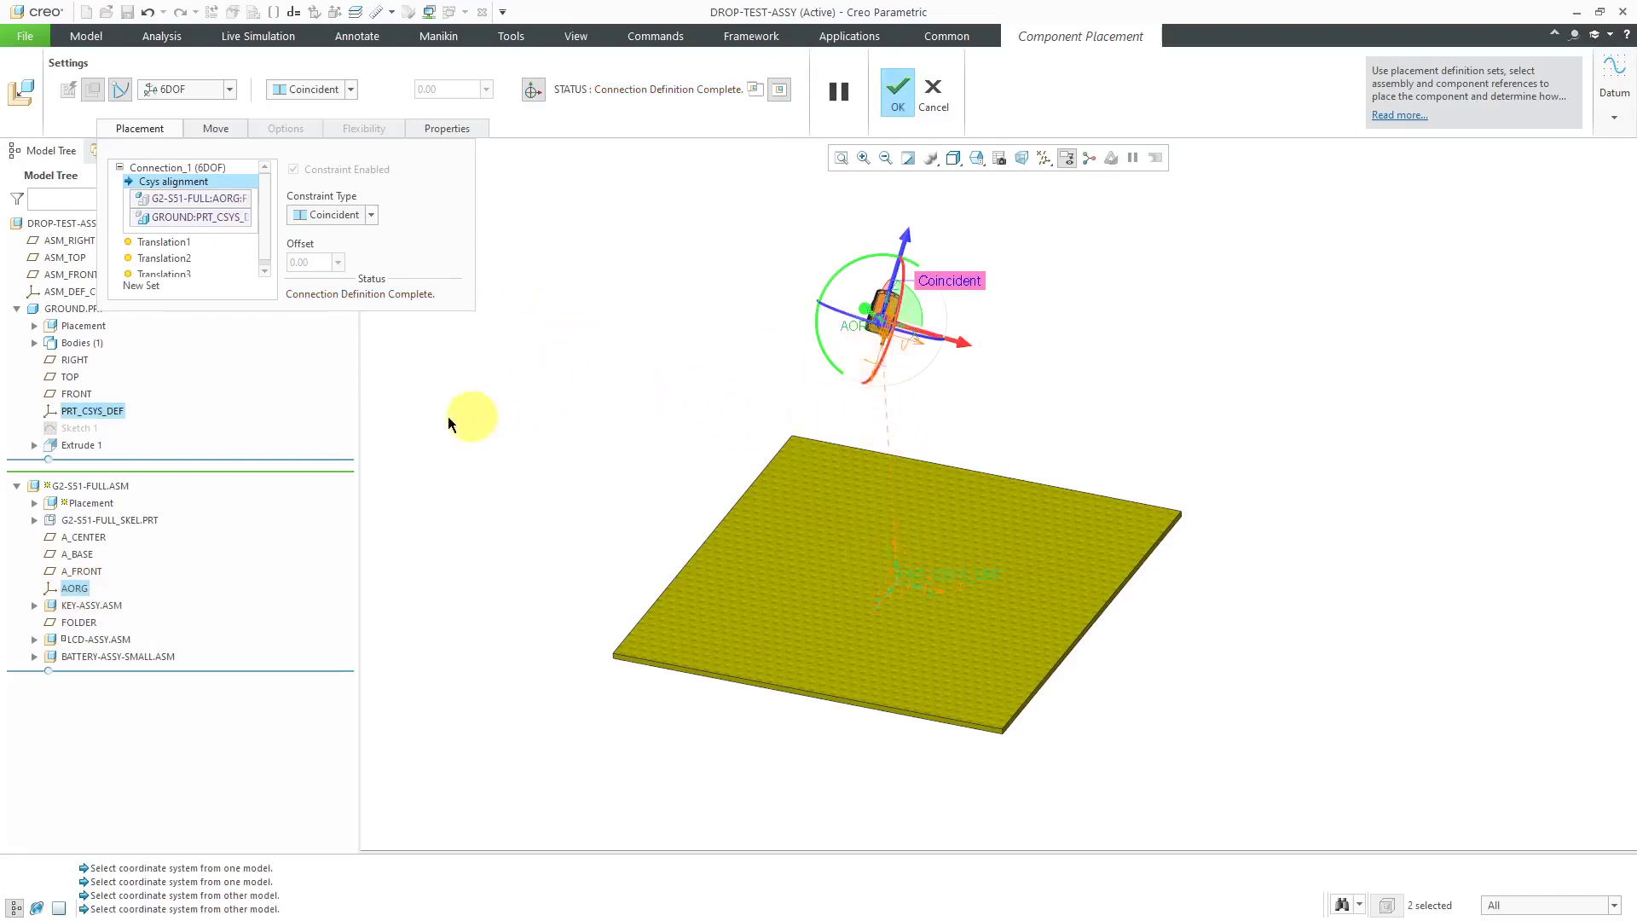
{"action": "left_click", "coordinate": [157, 243]}
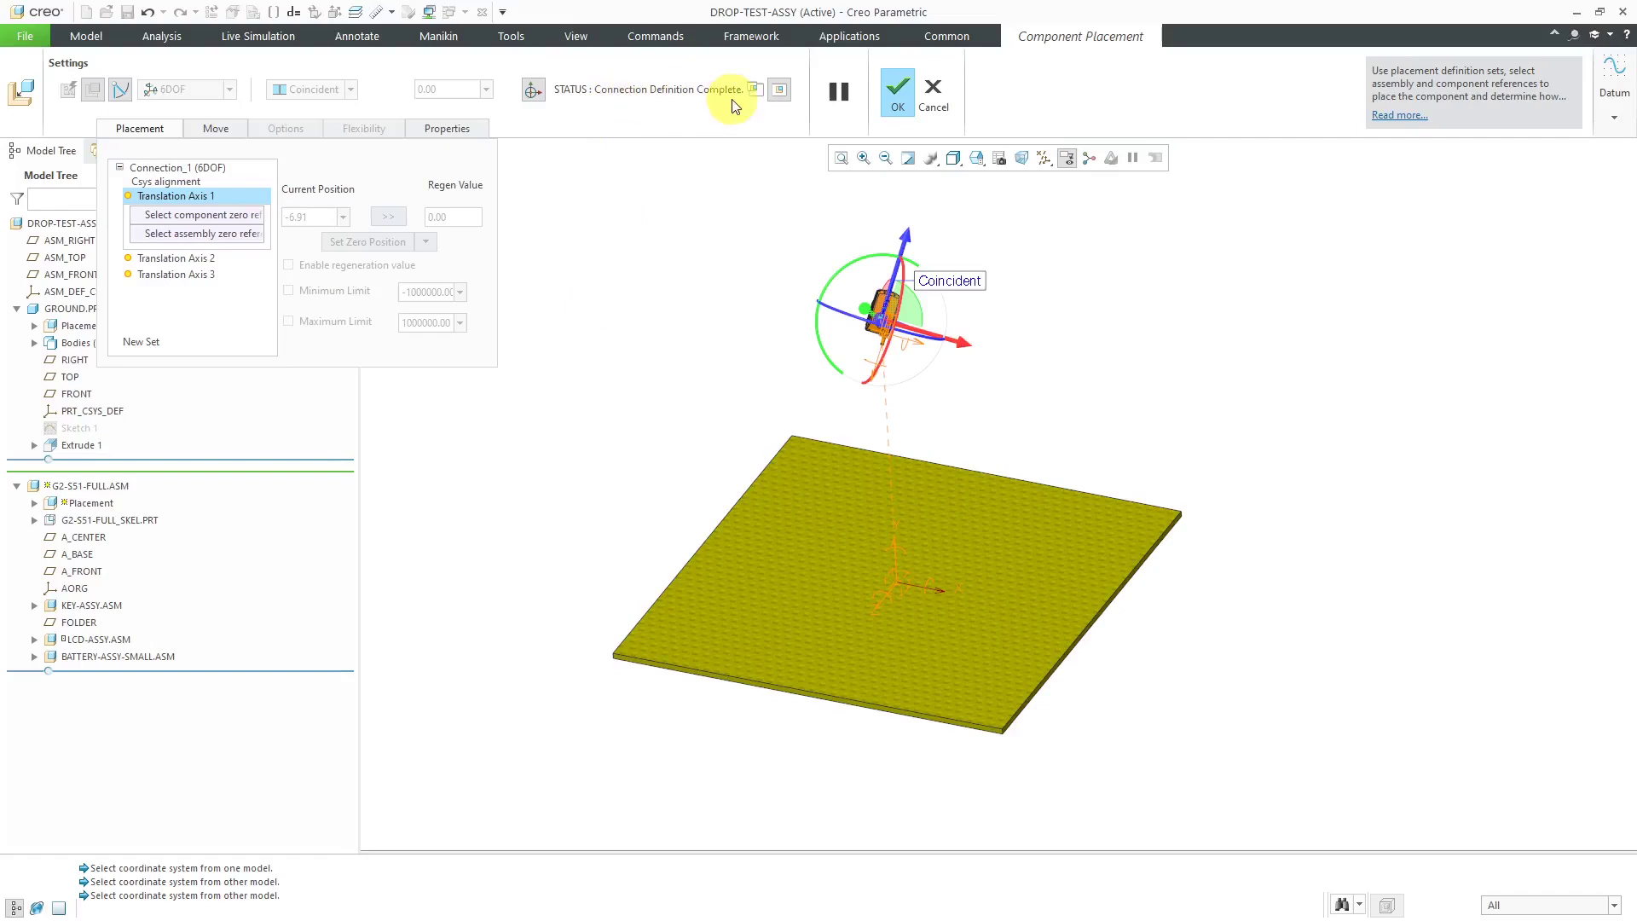
{"action": "left_click", "coordinate": [902, 96]}
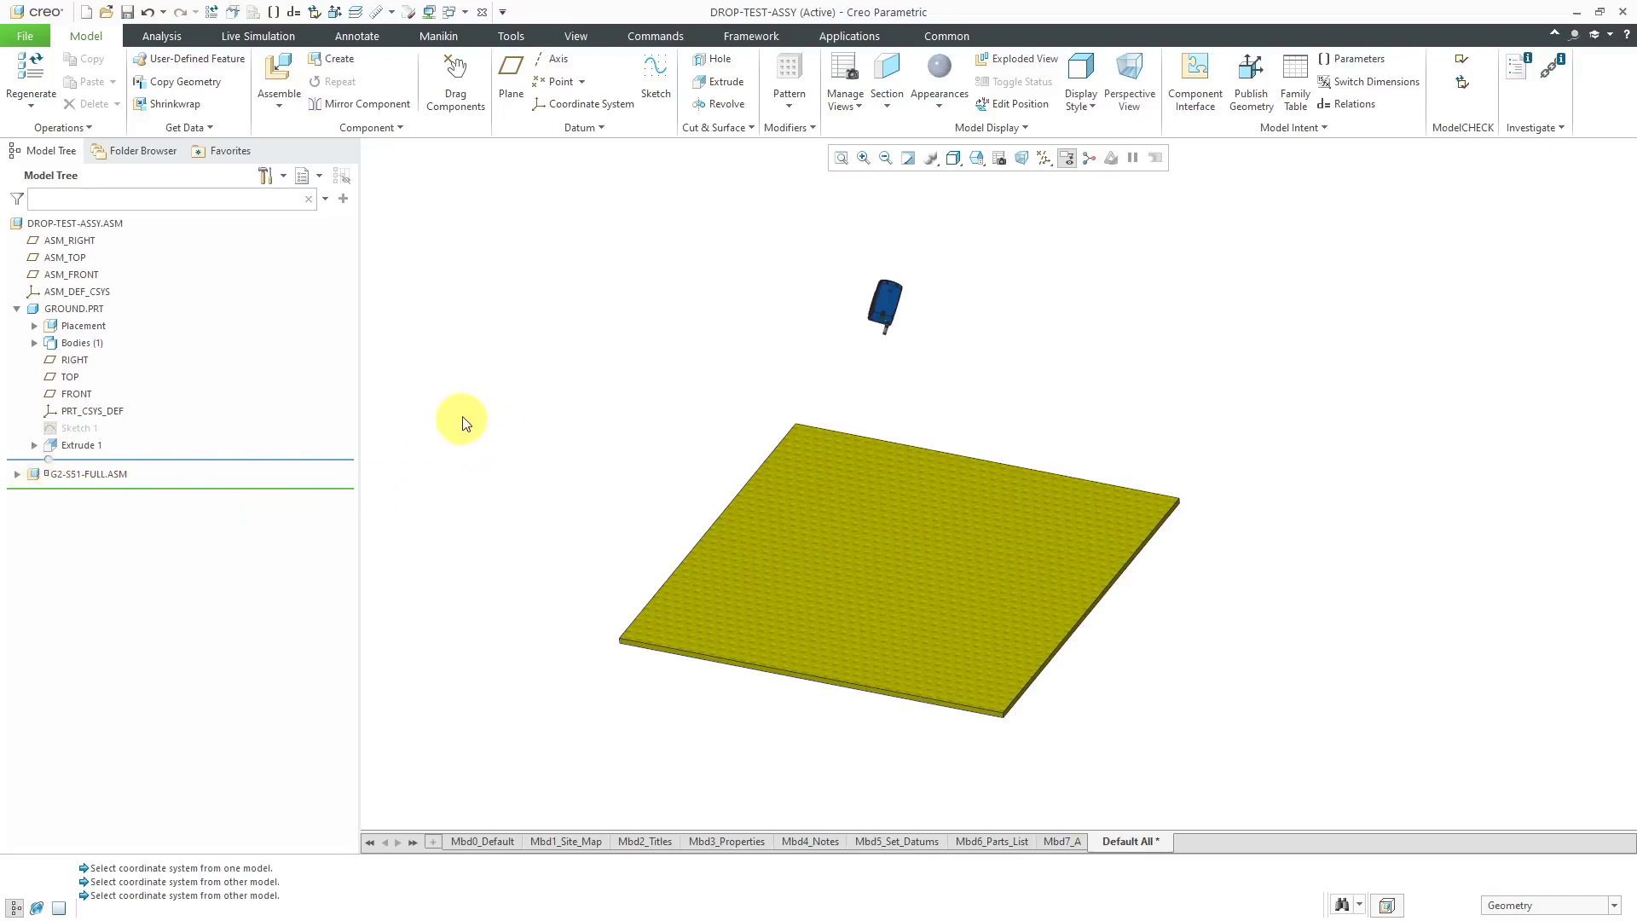
Save the phone's current position as drag snapshot Snapshot1
{"action": "left_click", "coordinate": [463, 105]}
{"action": "left_click", "coordinate": [1409, 199]}
{"action": "left_click", "coordinate": [1419, 244]}
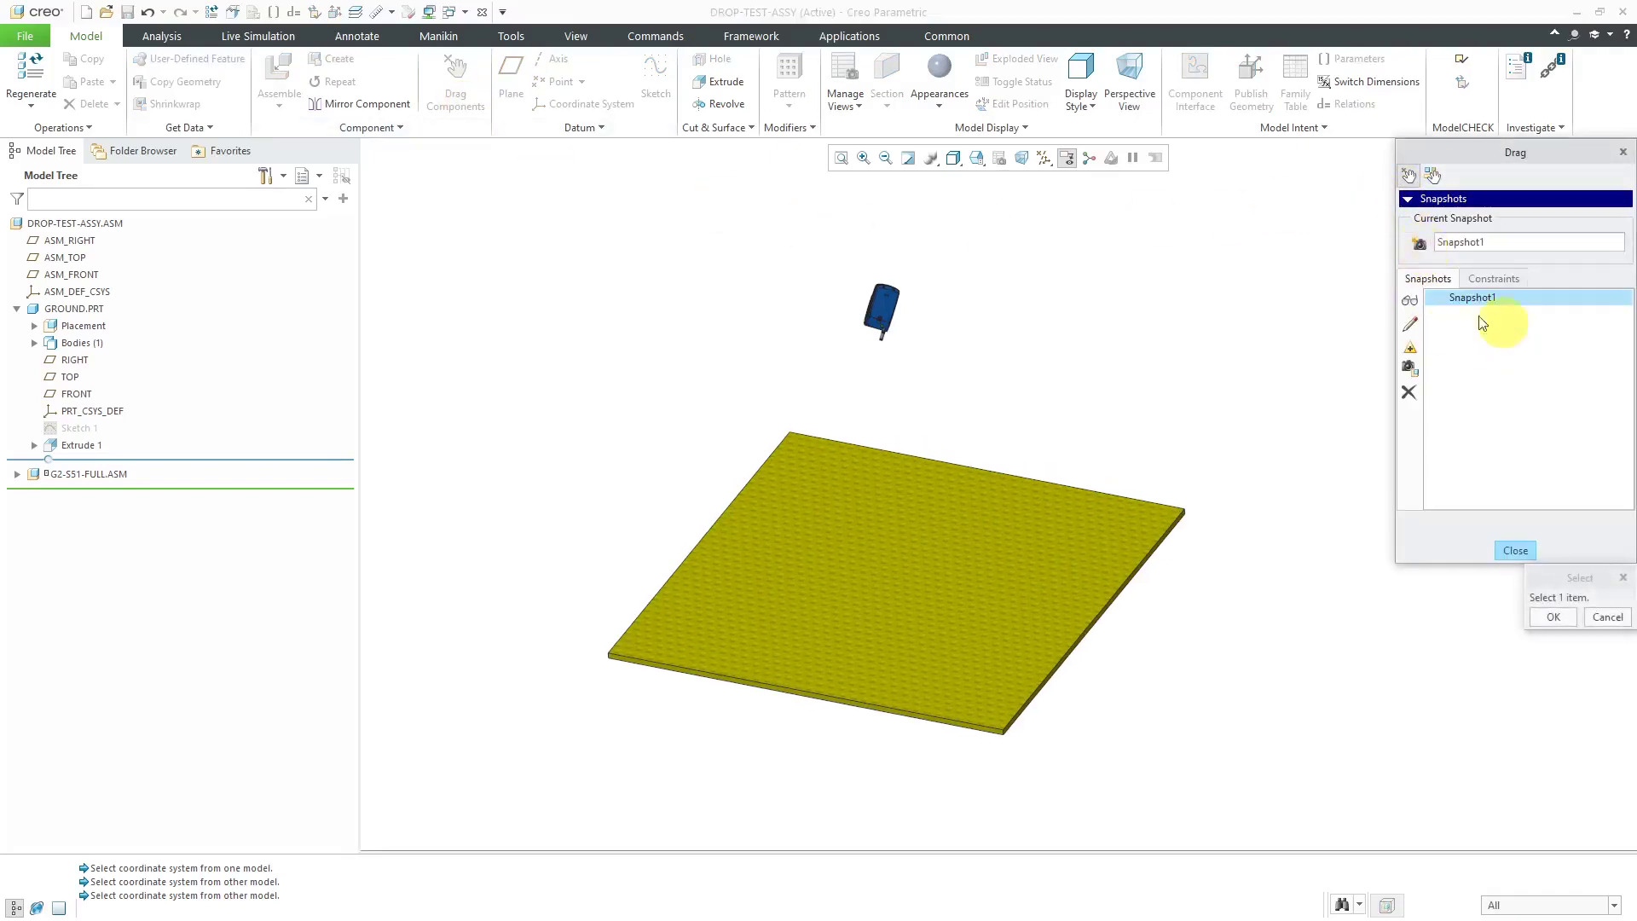
{"action": "left_click", "coordinate": [1517, 552]}
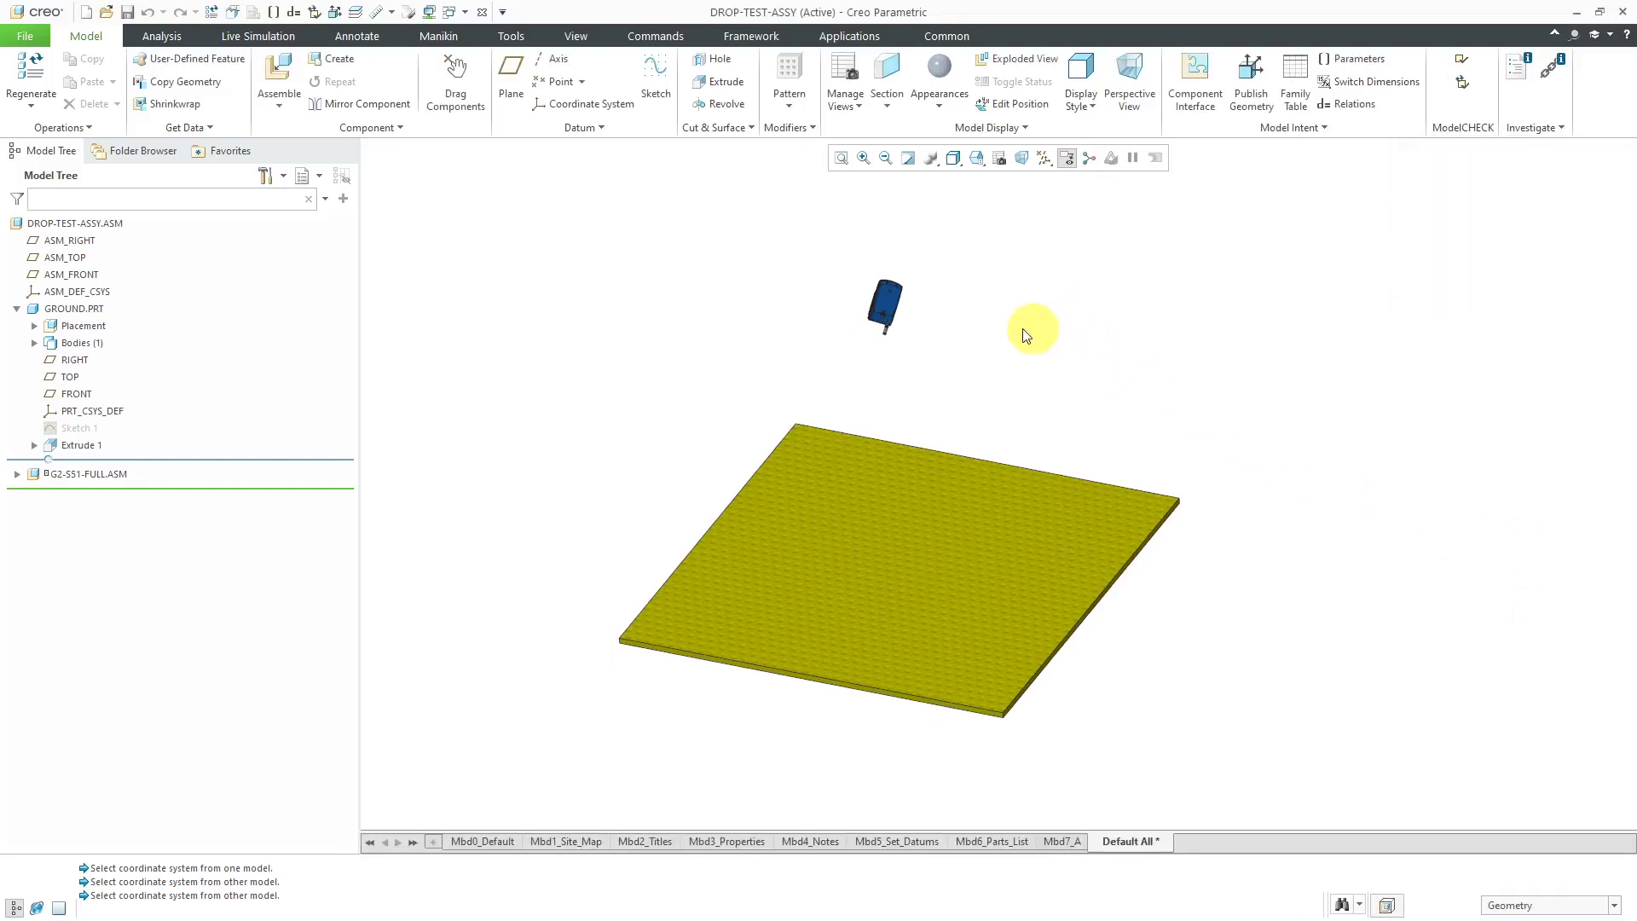
{"action": "middle_click_drag", "start_coordinate": [919, 399], "coordinate": [939, 365]}
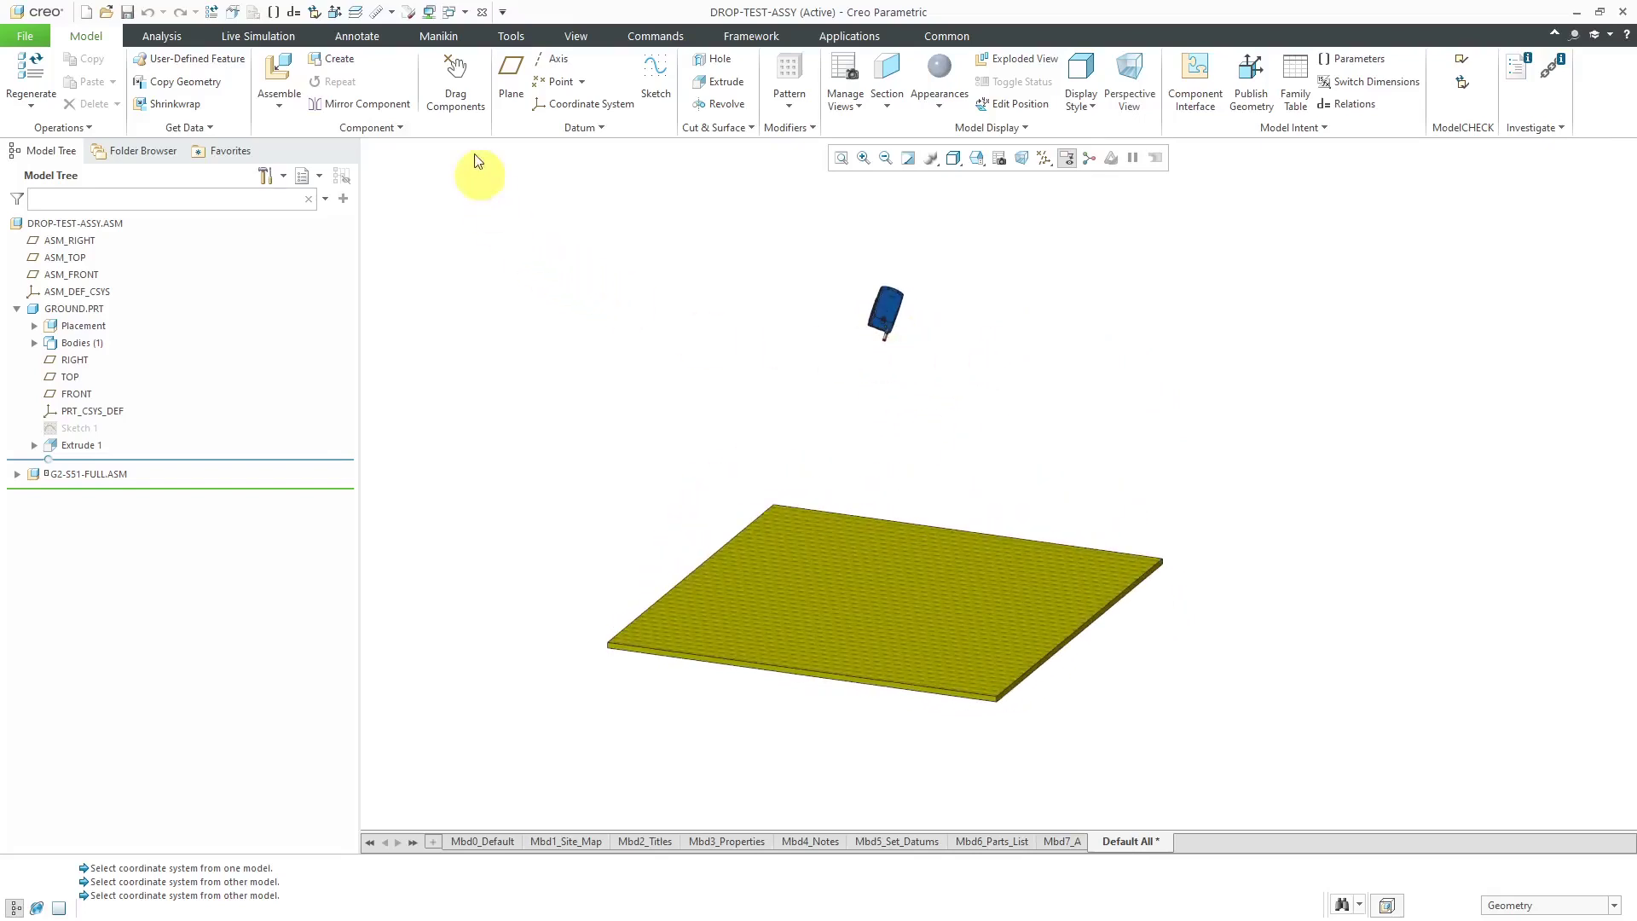
Trial-drag the phone, abort the move so it stays put, and close dragging
{"action": "left_click", "coordinate": [460, 92]}
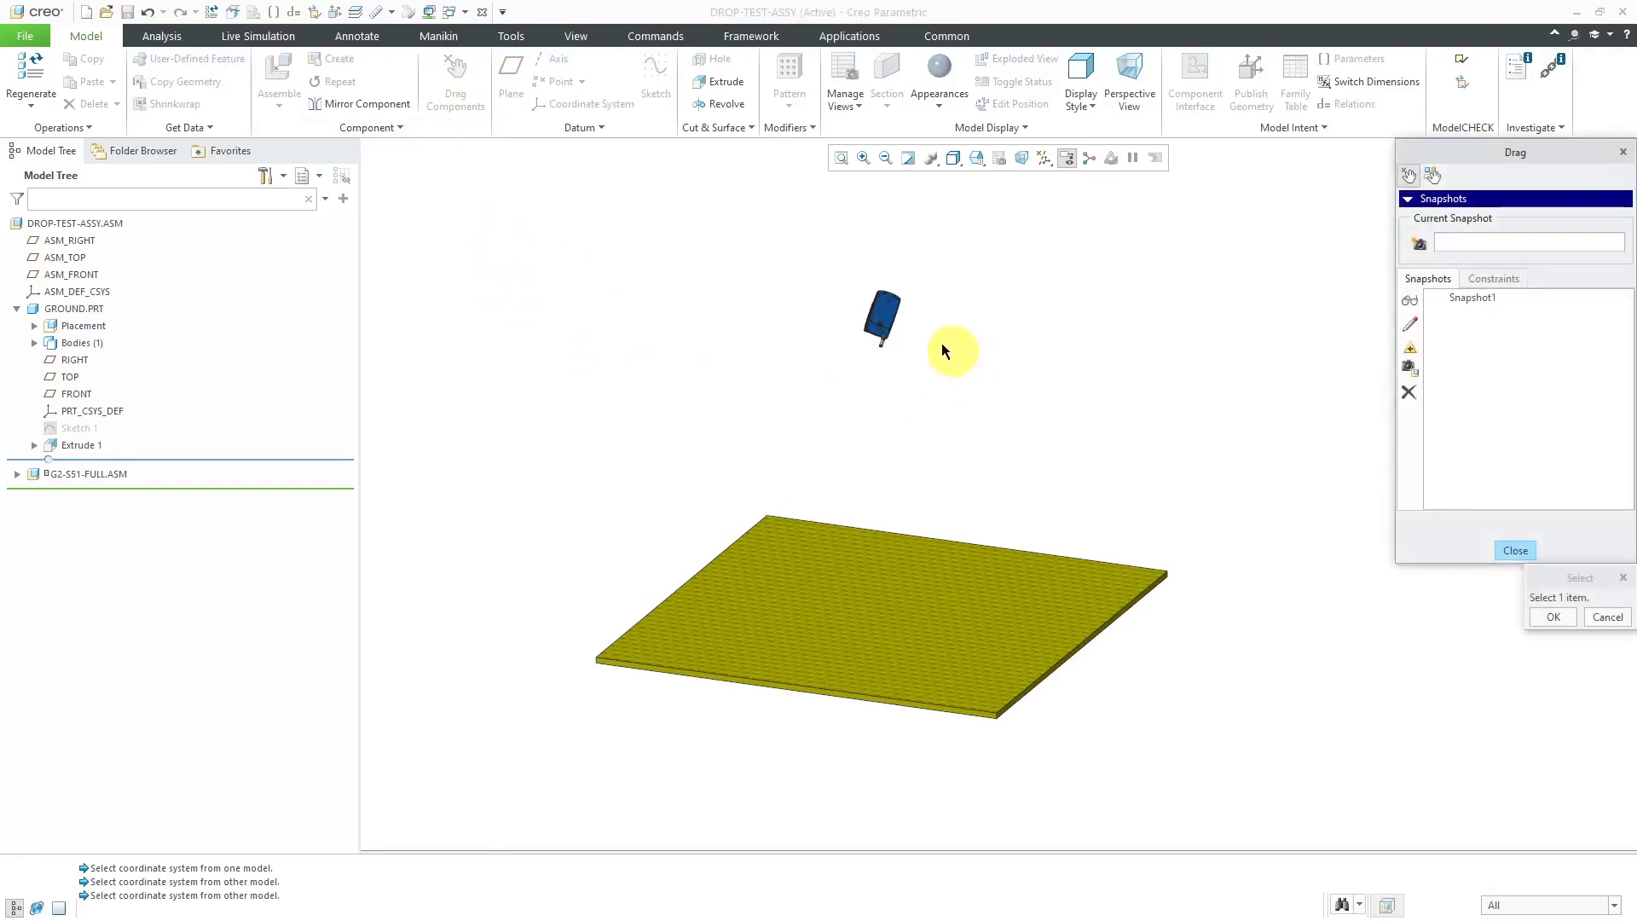
{"action": "left_click", "coordinate": [892, 325]}
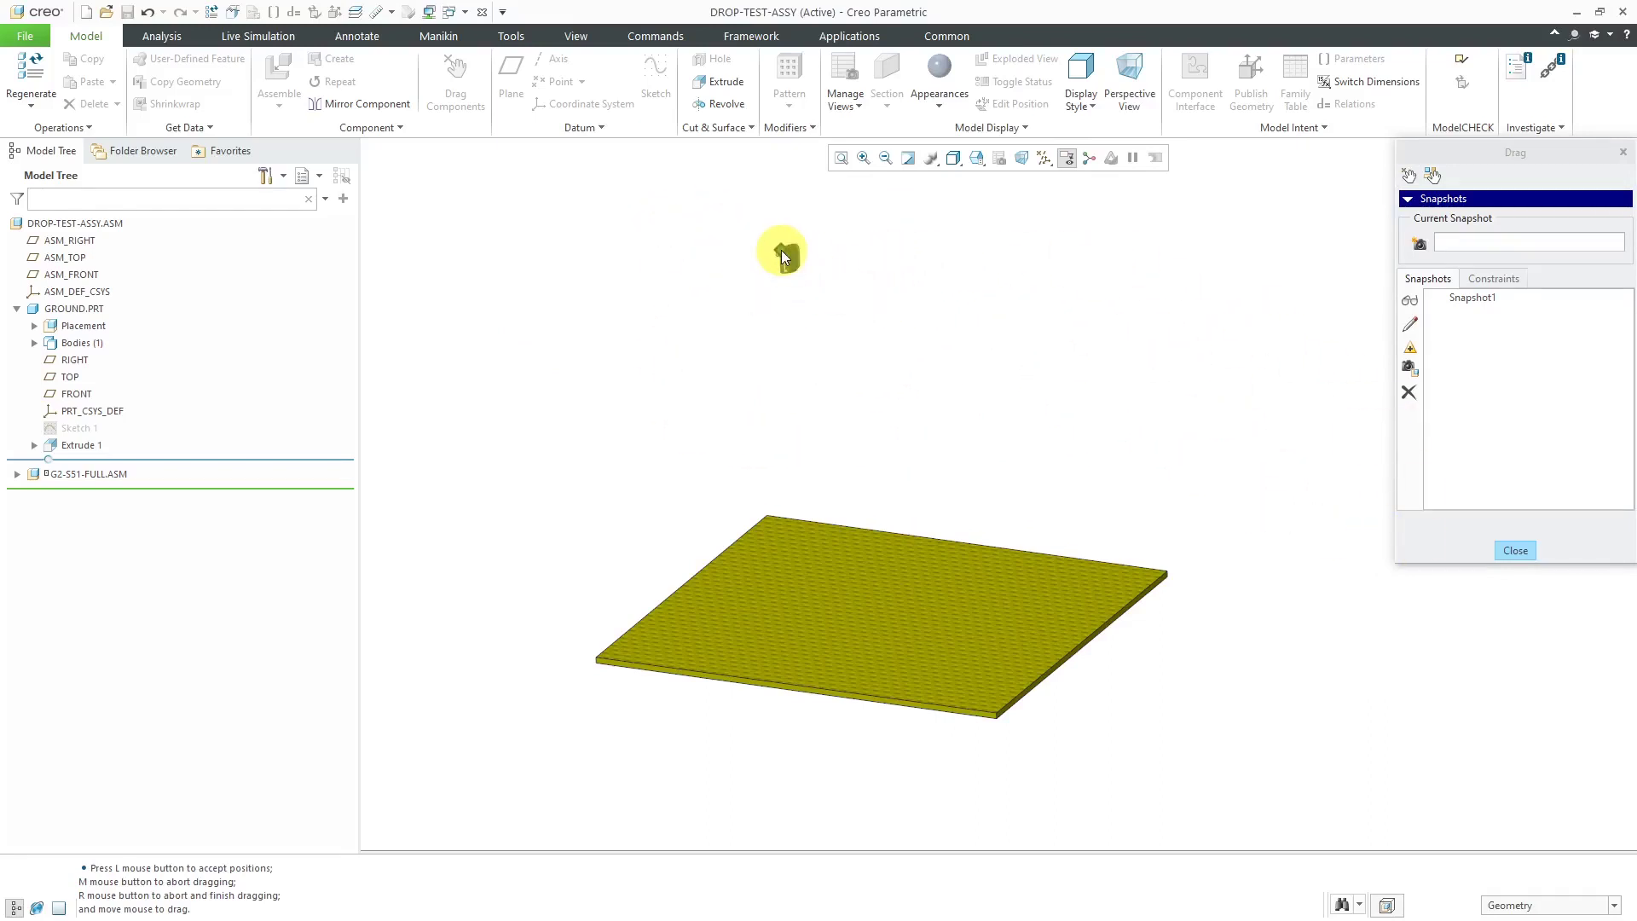
{"action": "middle_click", "coordinate": [781, 249]}
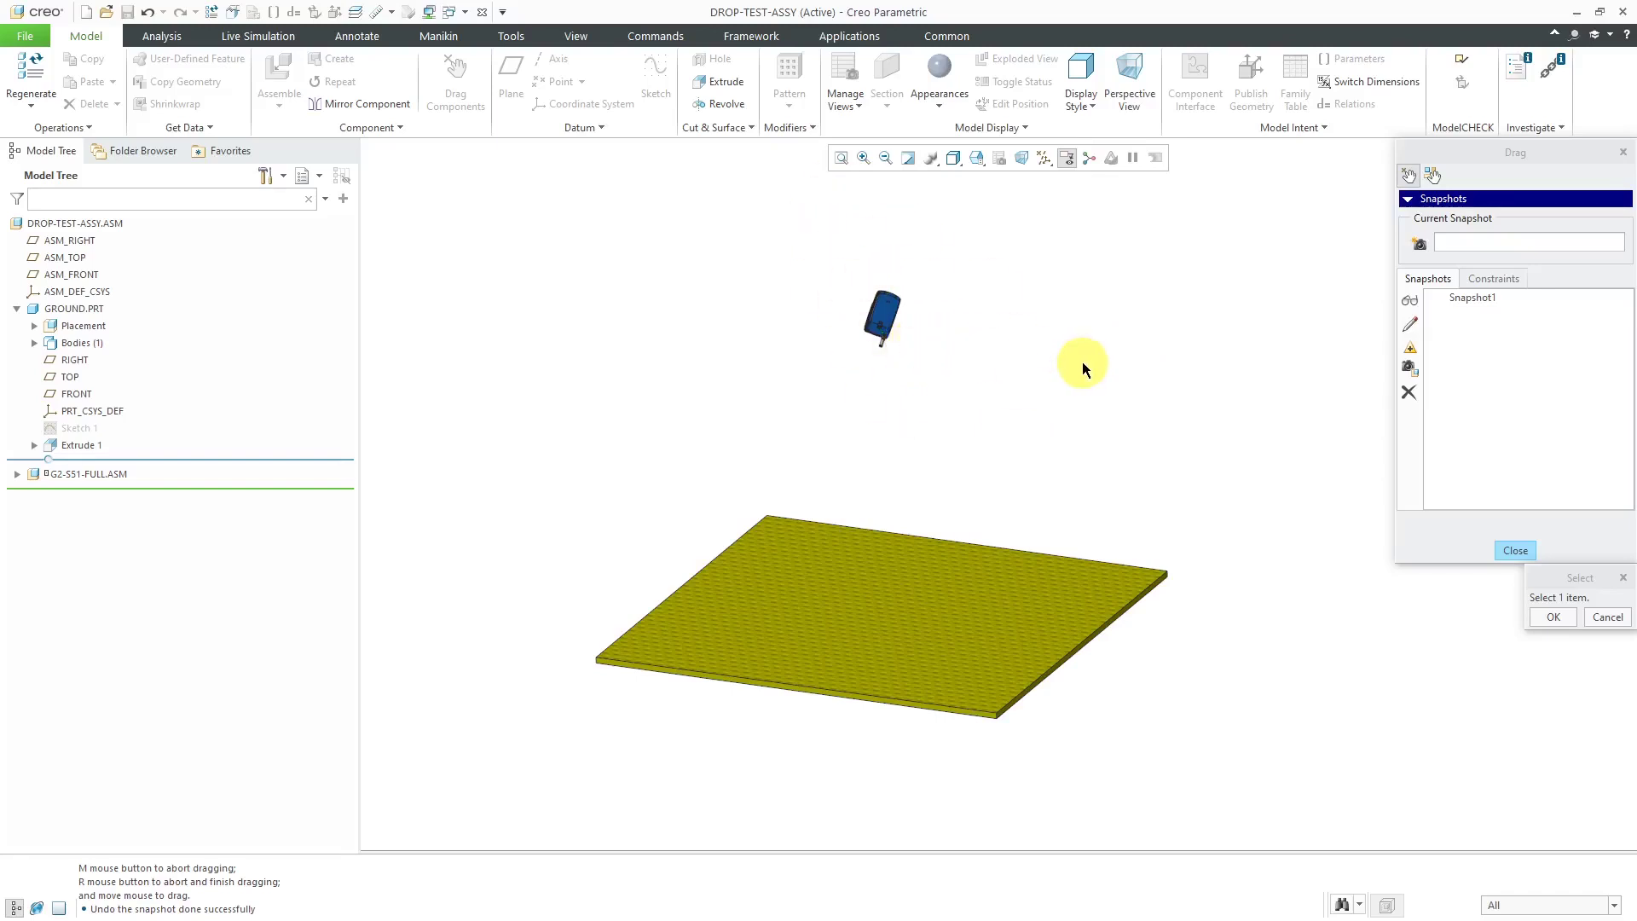
{"action": "left_click", "coordinate": [1515, 550]}
{"action": "mouse_move", "coordinate": [1012, 412]}
{"action": "middle_mouse_down"}
{"action": "mouse_move", "coordinate": [1060, 354]}
{"action": "mouse_move", "coordinate": [1057, 400]}
{"action": "mouse_move", "coordinate": [1057, 372]}
{"action": "mouse_move", "coordinate": [1026, 392]}
{"action": "mouse_move", "coordinate": [1038, 358]}
{"action": "mouse_move", "coordinate": [1023, 391]}
{"action": "middle_mouse_up"}
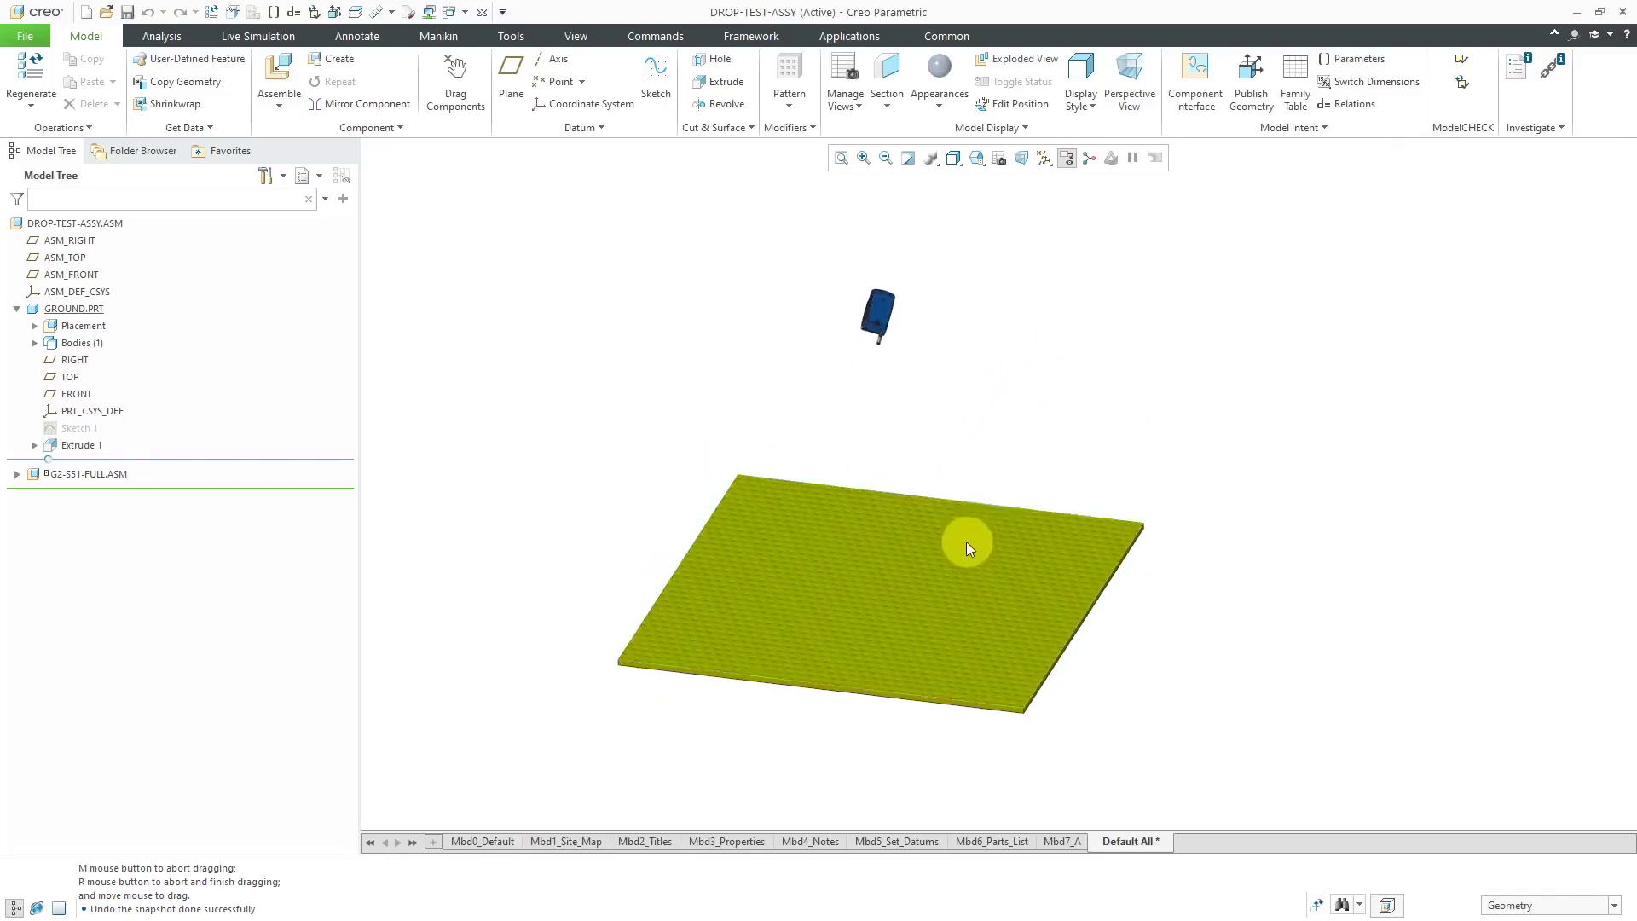
{"action": "scroll", "coordinate": [937, 539], "scroll_direction": "down", "scroll_amount": 2}
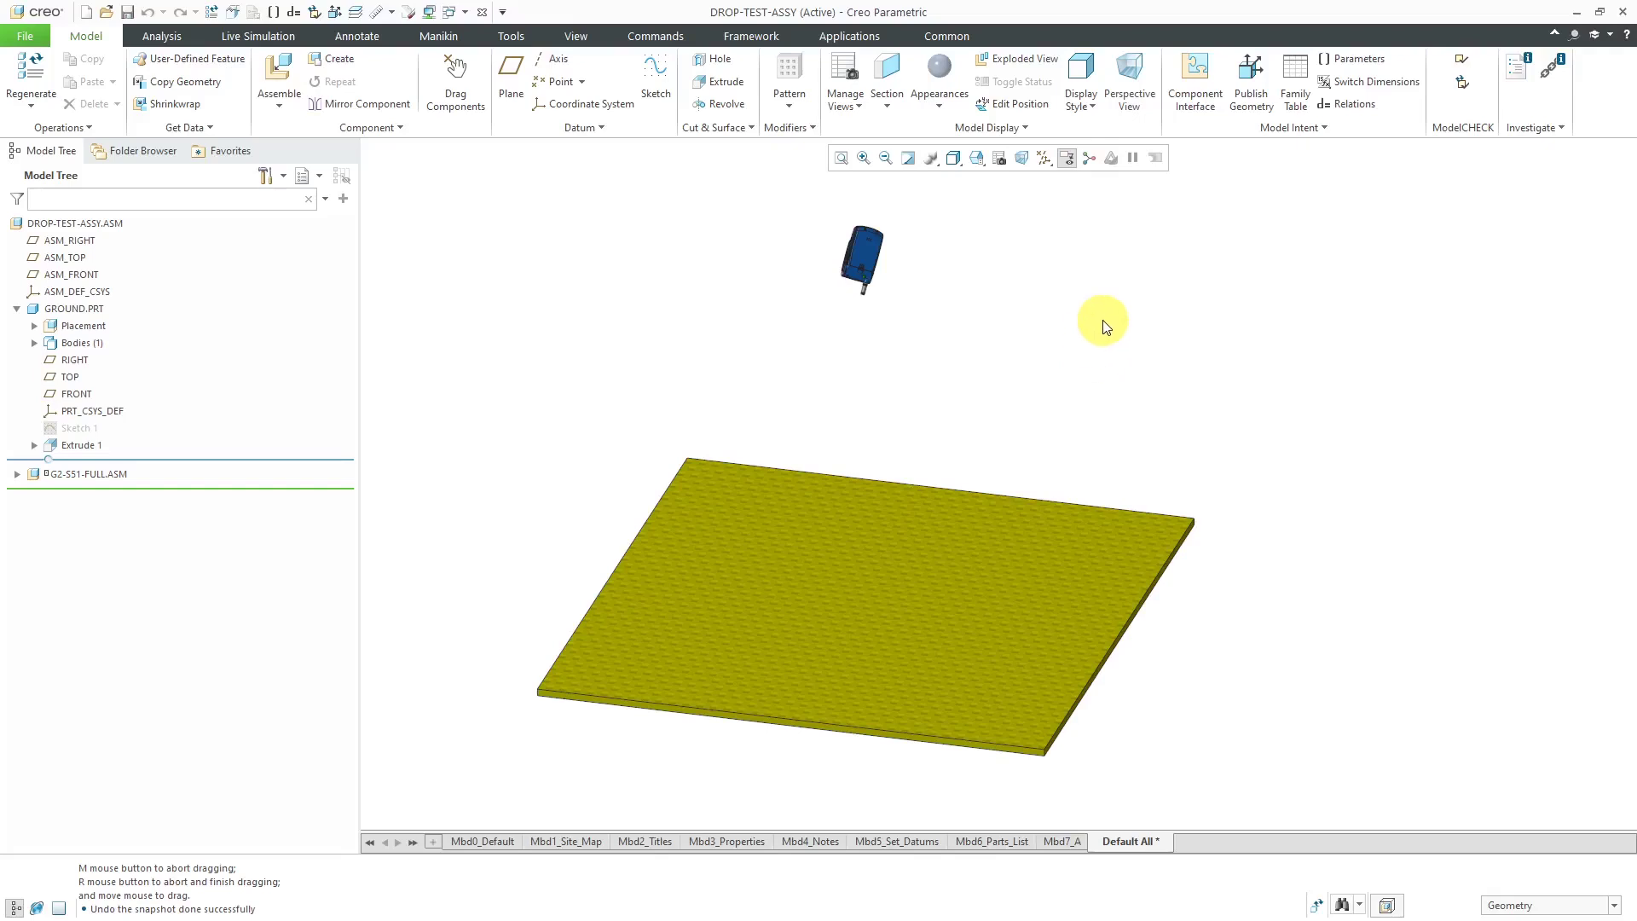
Switch to the Mechanism application from the Applications tab
{"action": "left_click", "coordinate": [867, 36]}
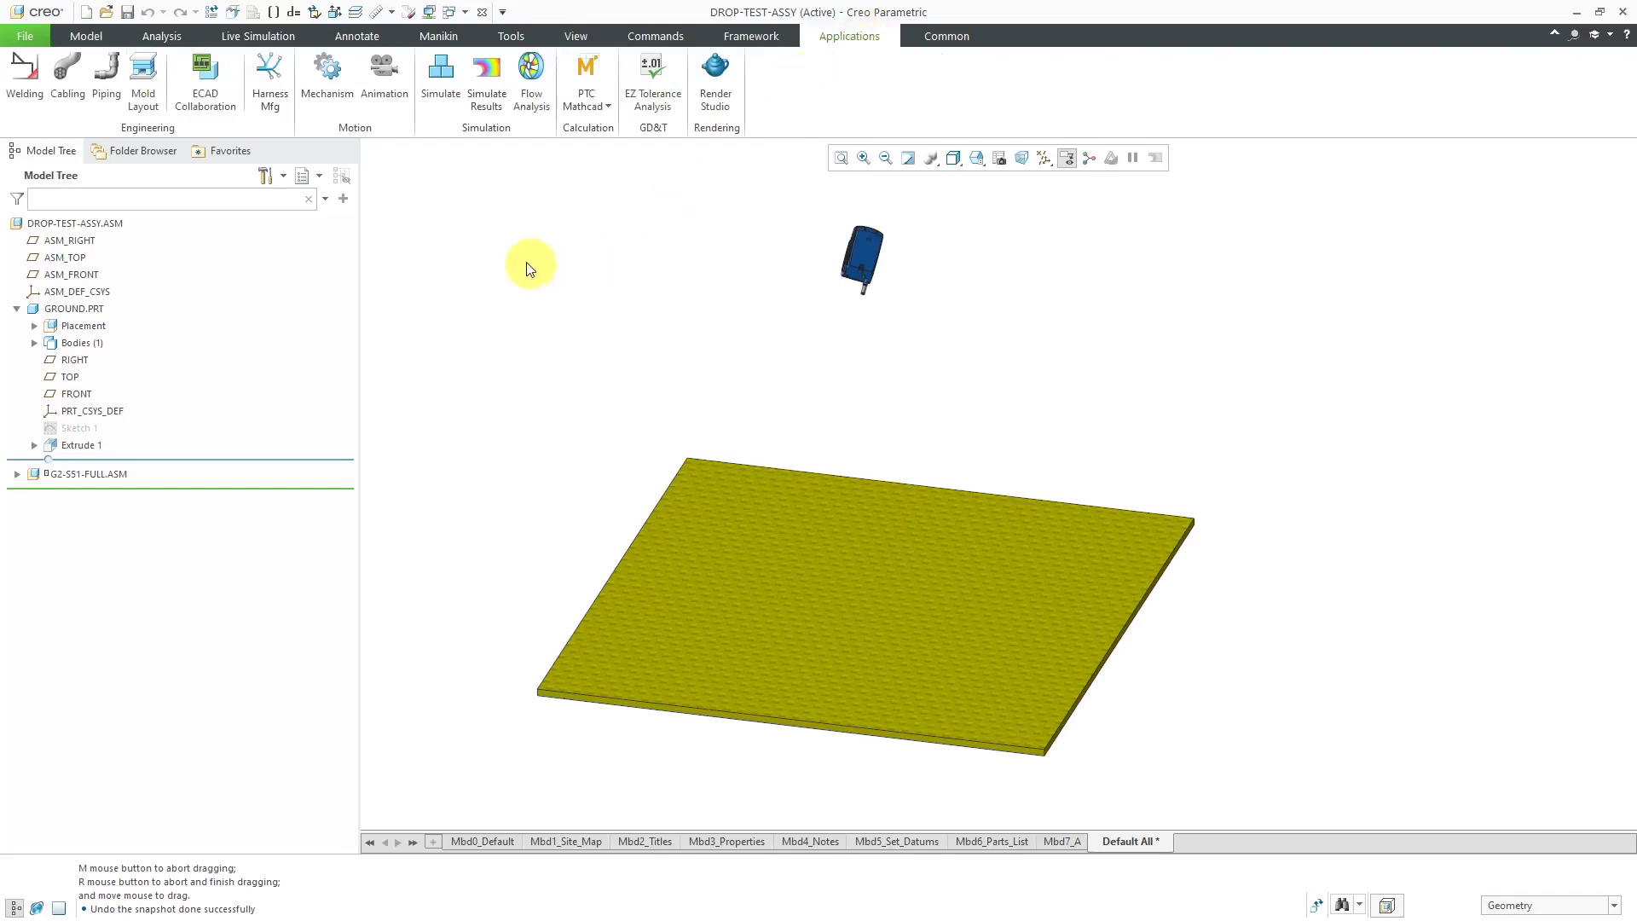
{"action": "left_click", "coordinate": [330, 90]}
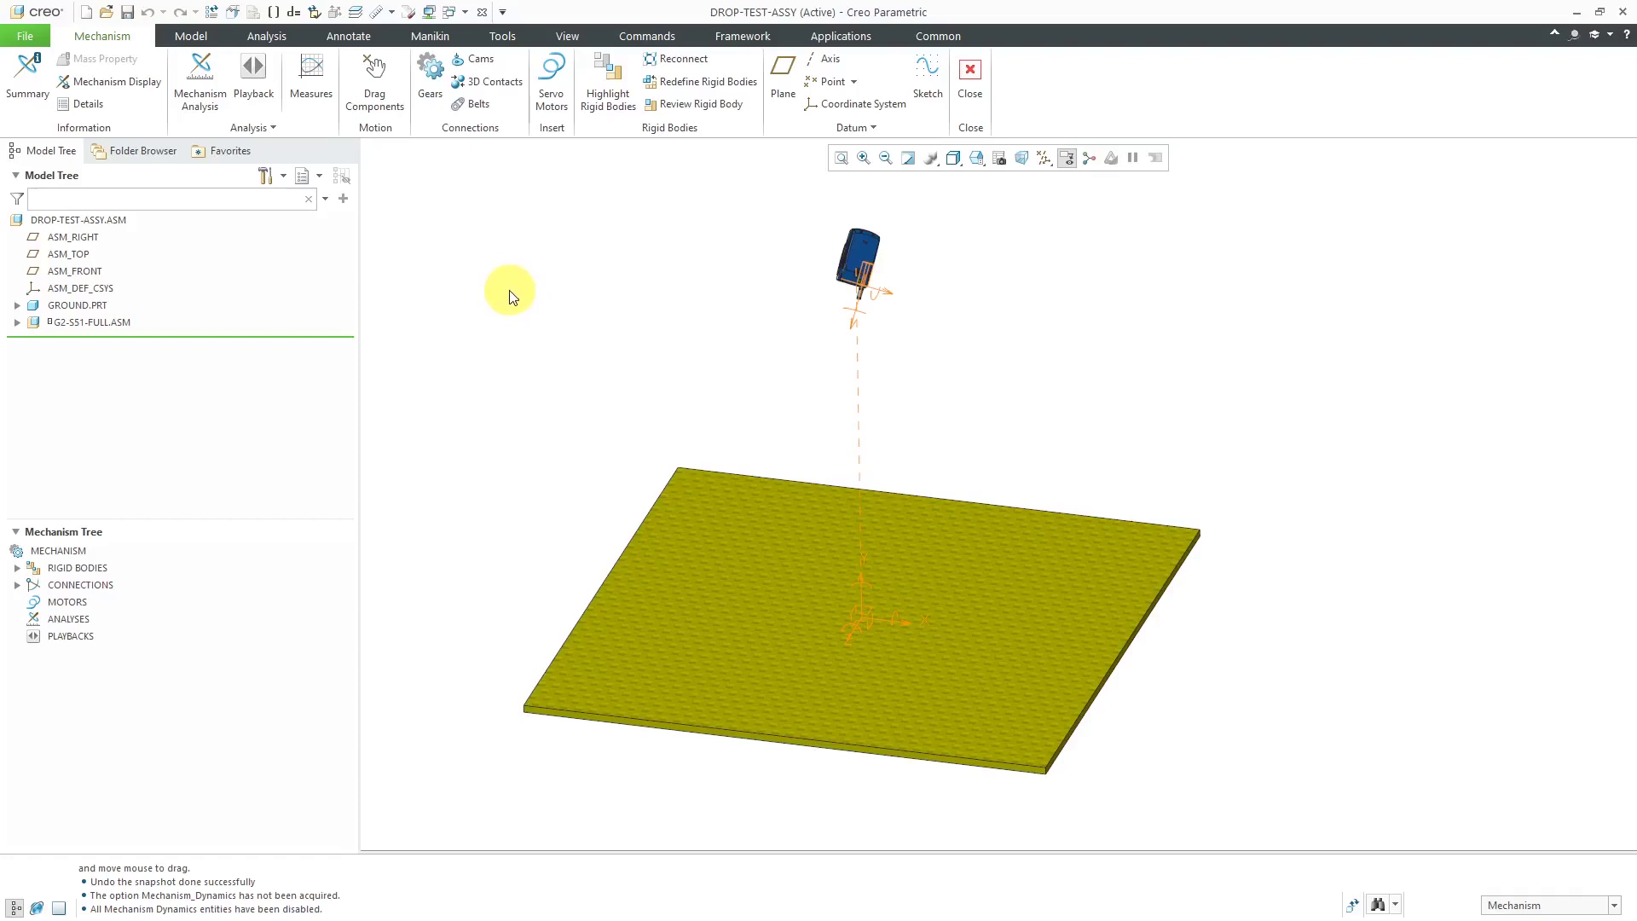
{"action": "left_click", "coordinate": [512, 90]}
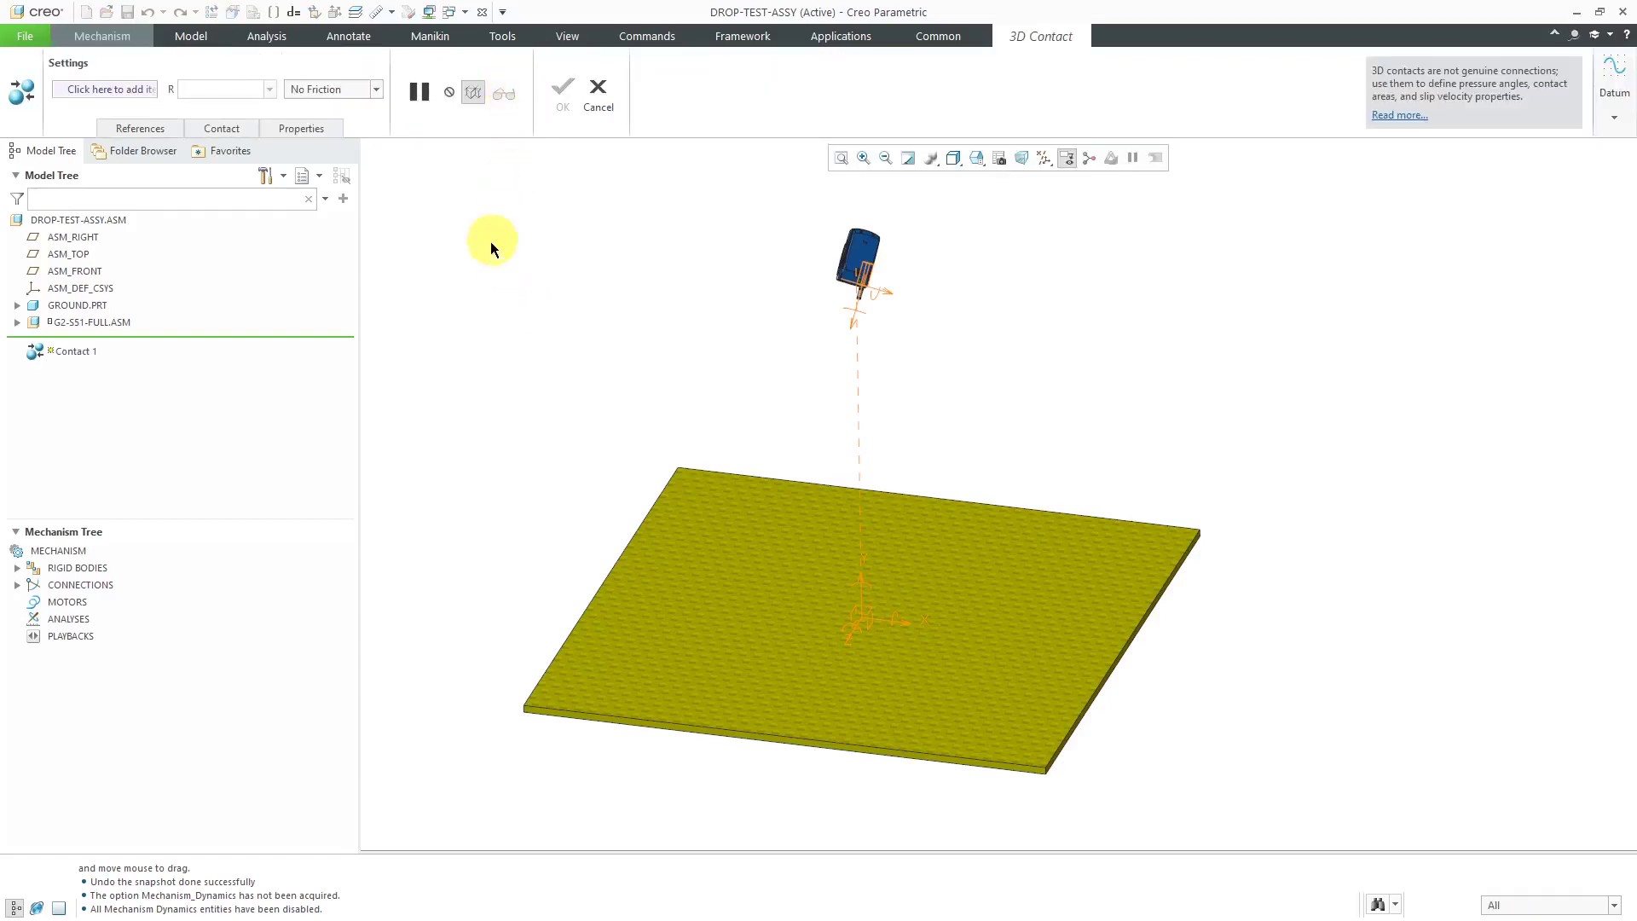
{"action": "left_click", "coordinate": [164, 129]}
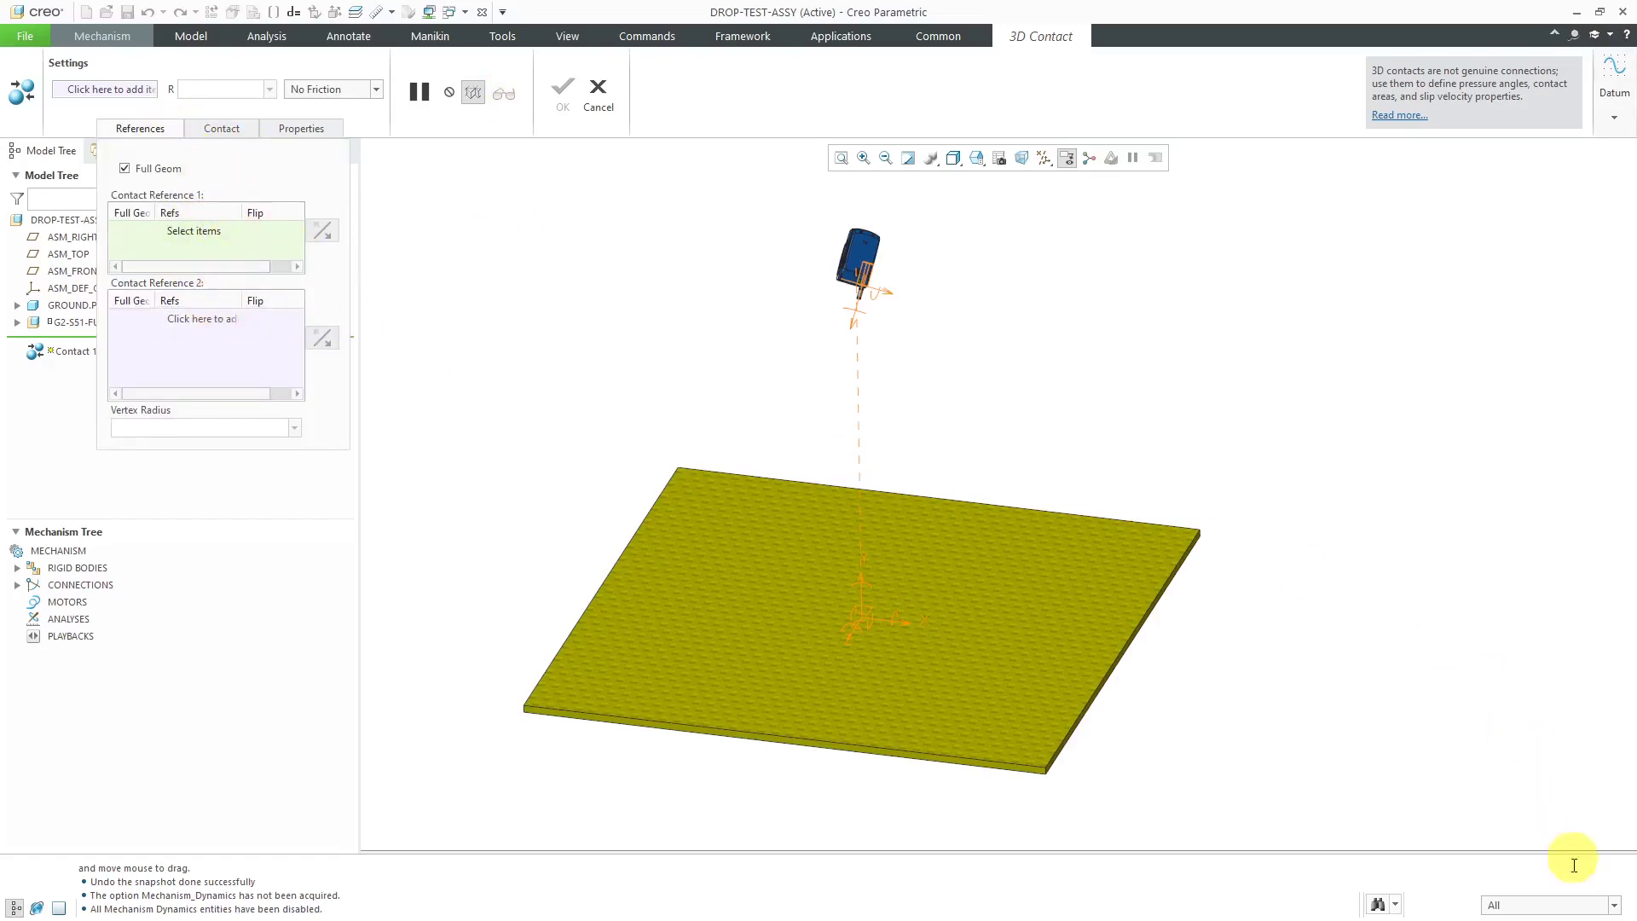
{"action": "left_click", "coordinate": [1580, 909]}
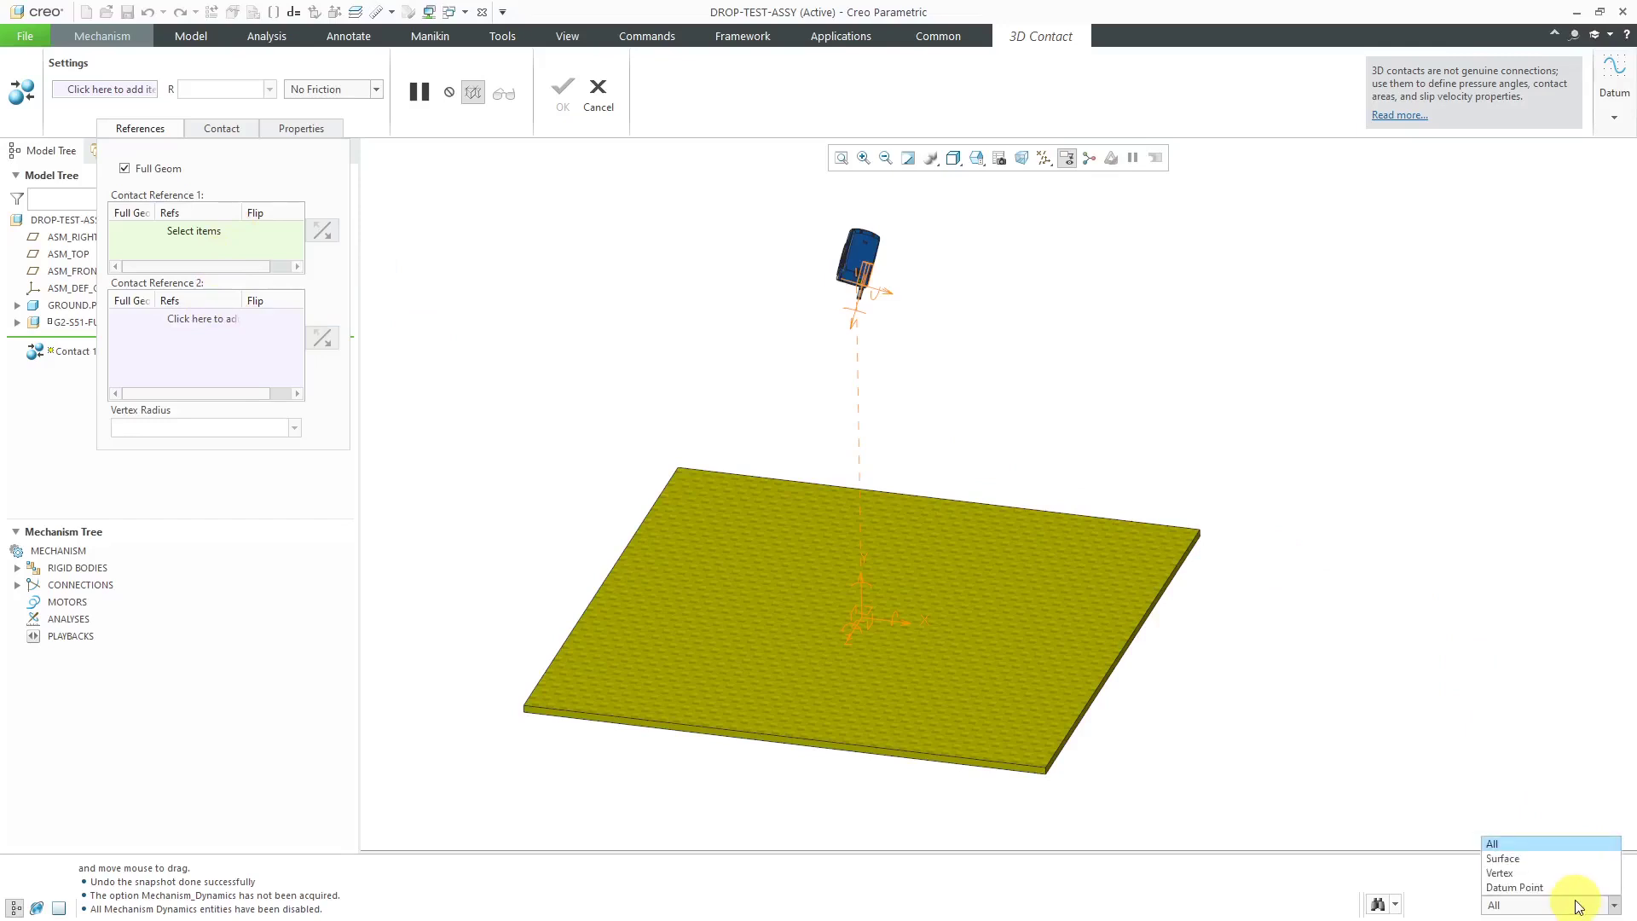
{"action": "left_click", "coordinate": [1558, 632]}
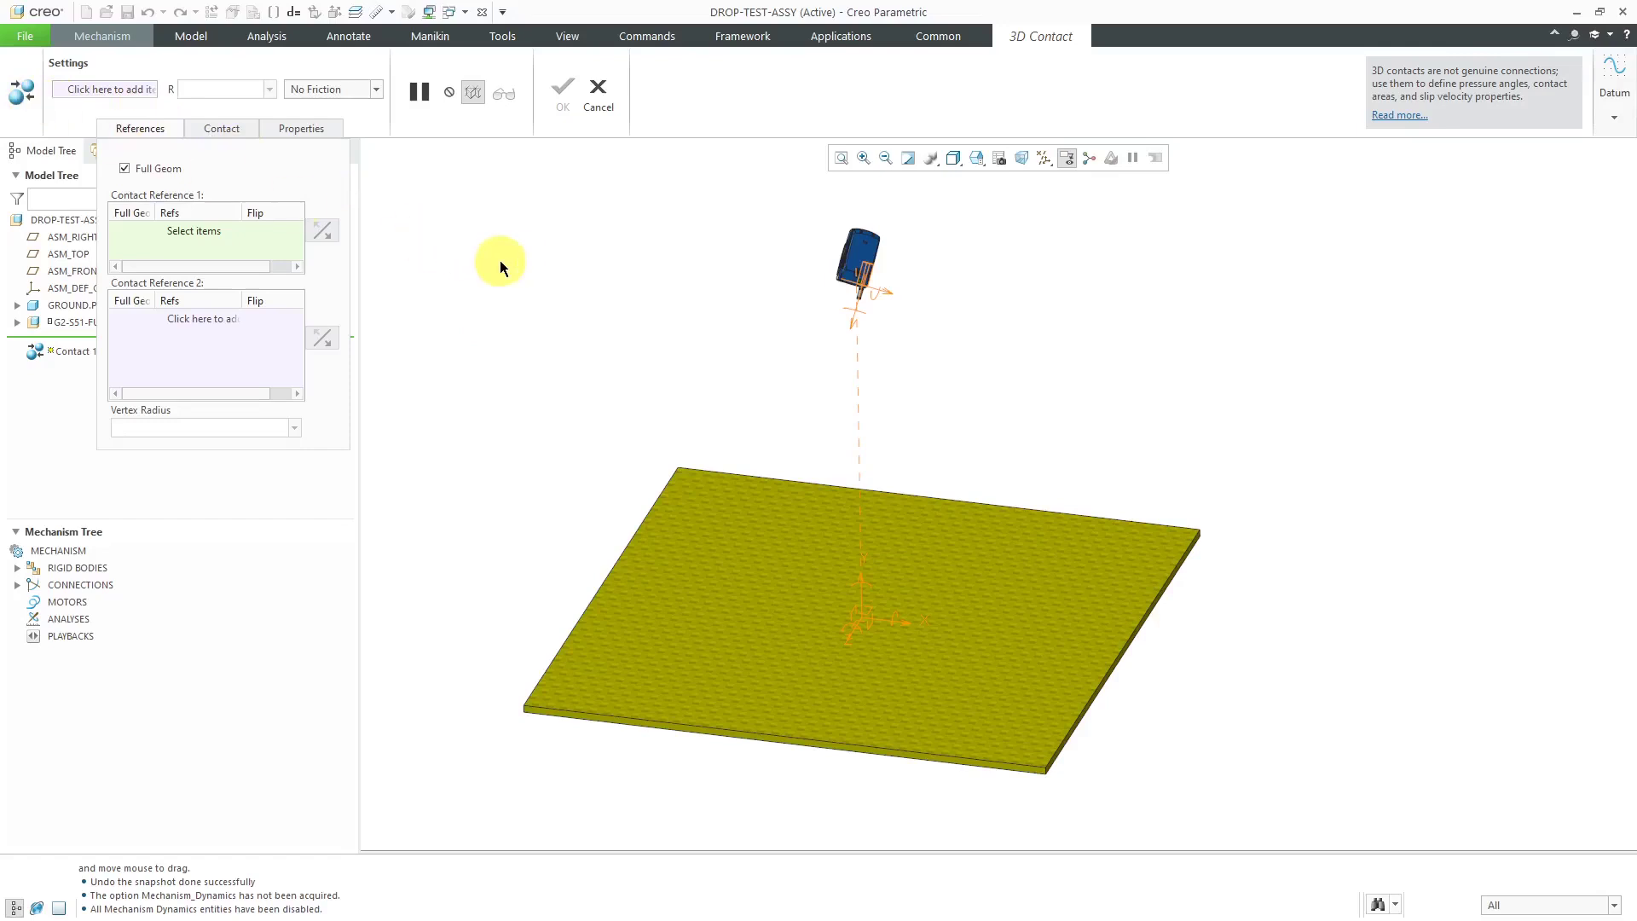
{"action": "left_click", "coordinate": [596, 112]}
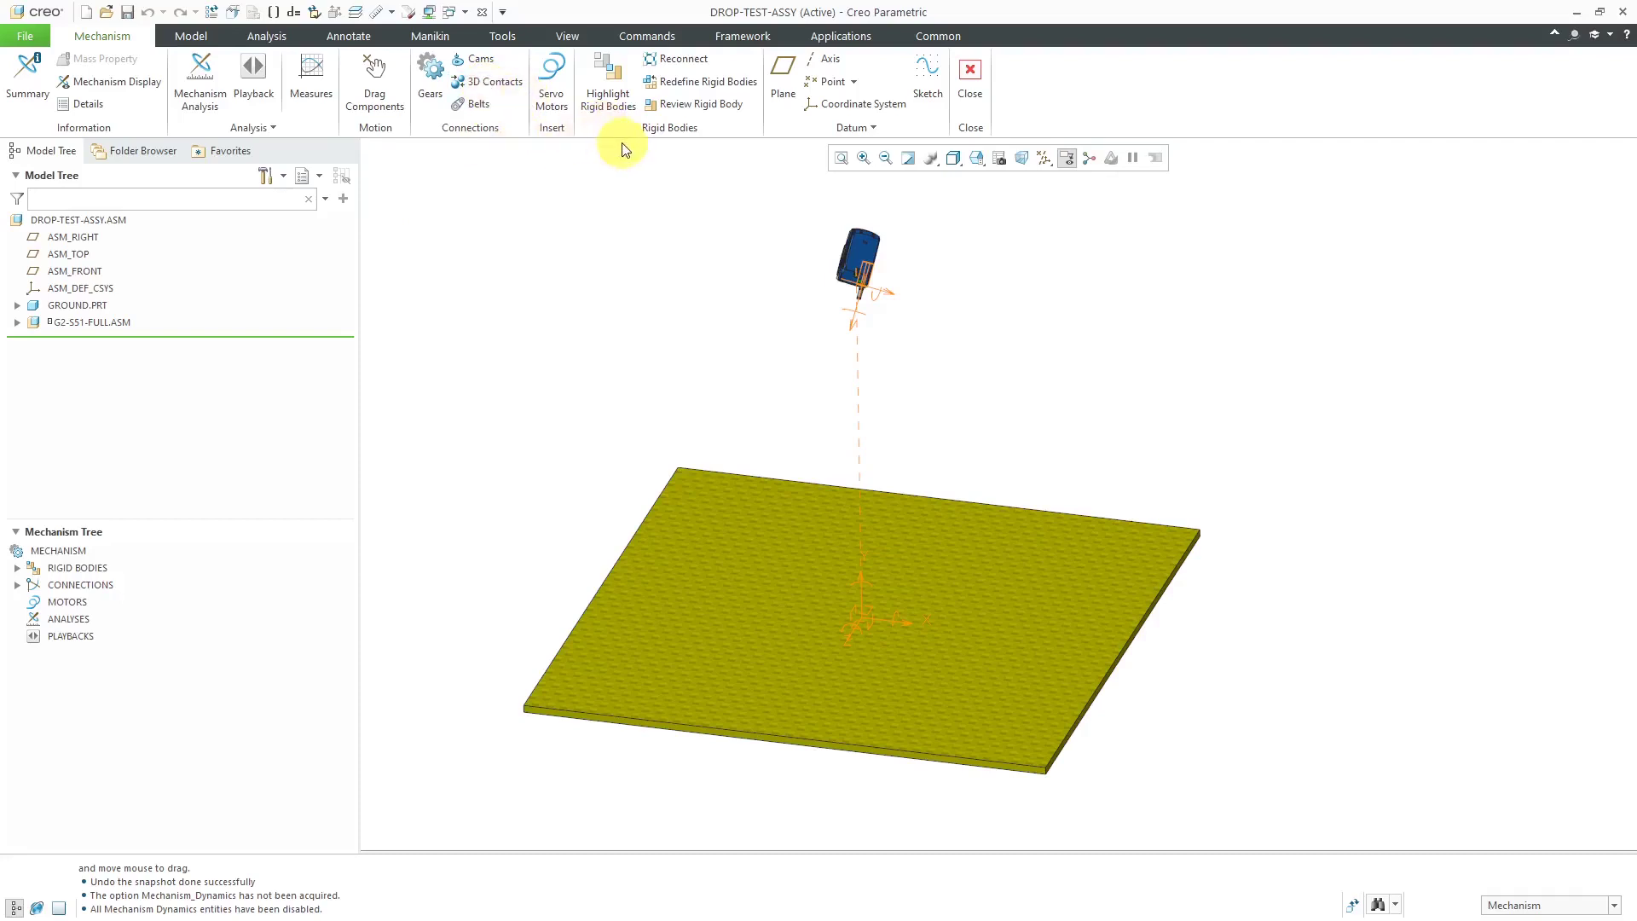
Exit Mechanism and launch Creo Simulate, converting components to millimeter Newton Second units
{"action": "left_click", "coordinate": [972, 82]}
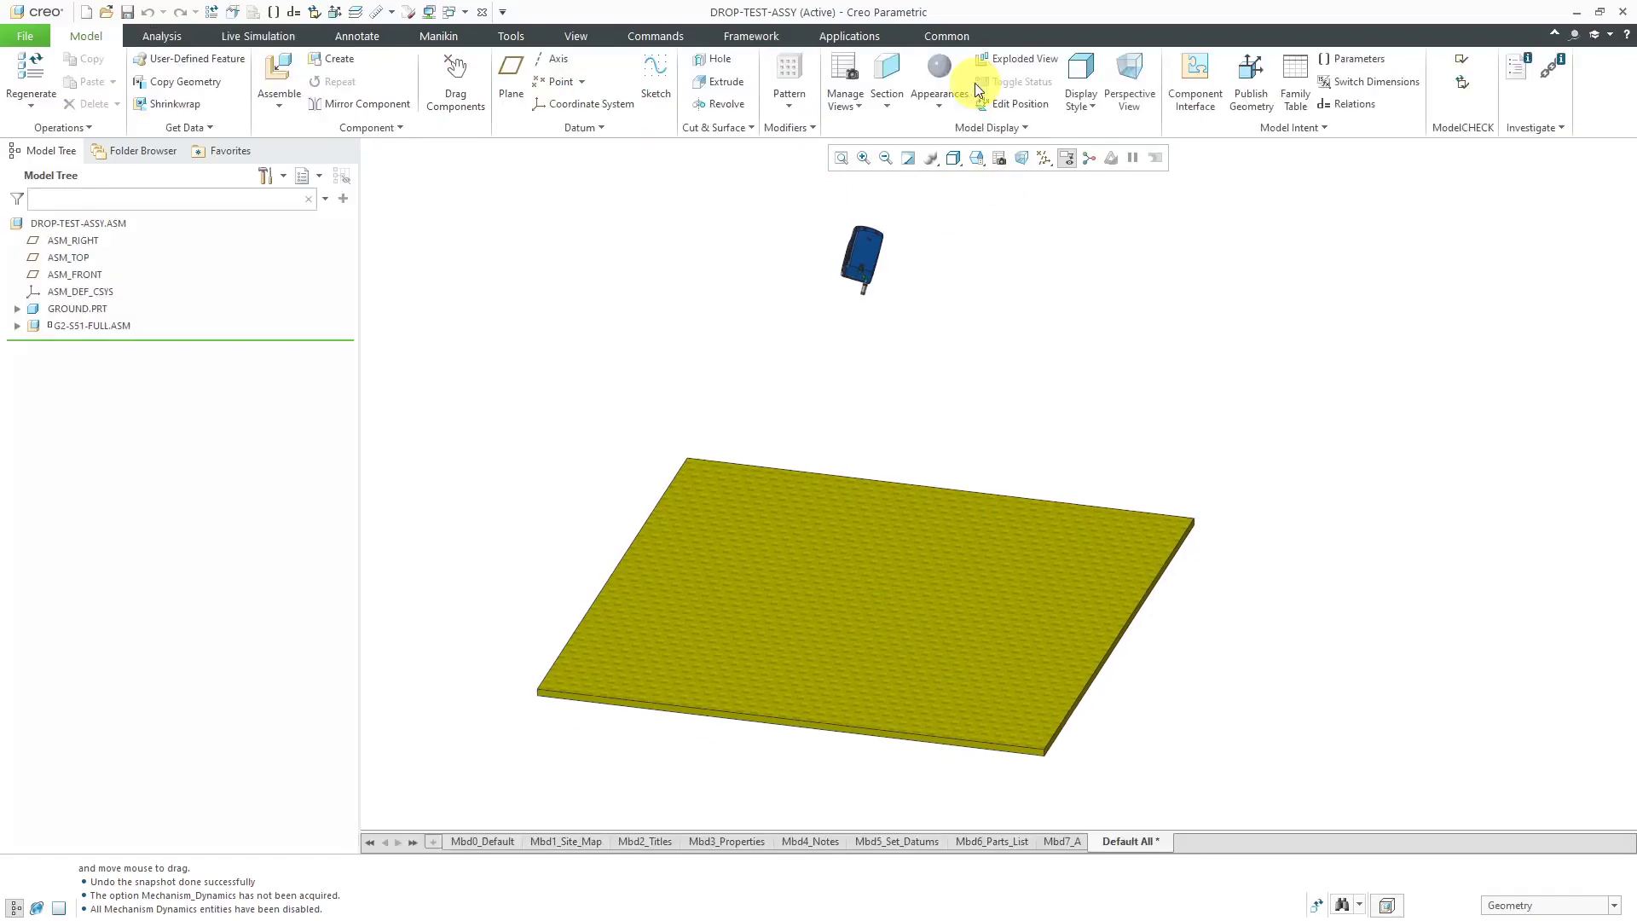
{"action": "left_click", "coordinate": [866, 36]}
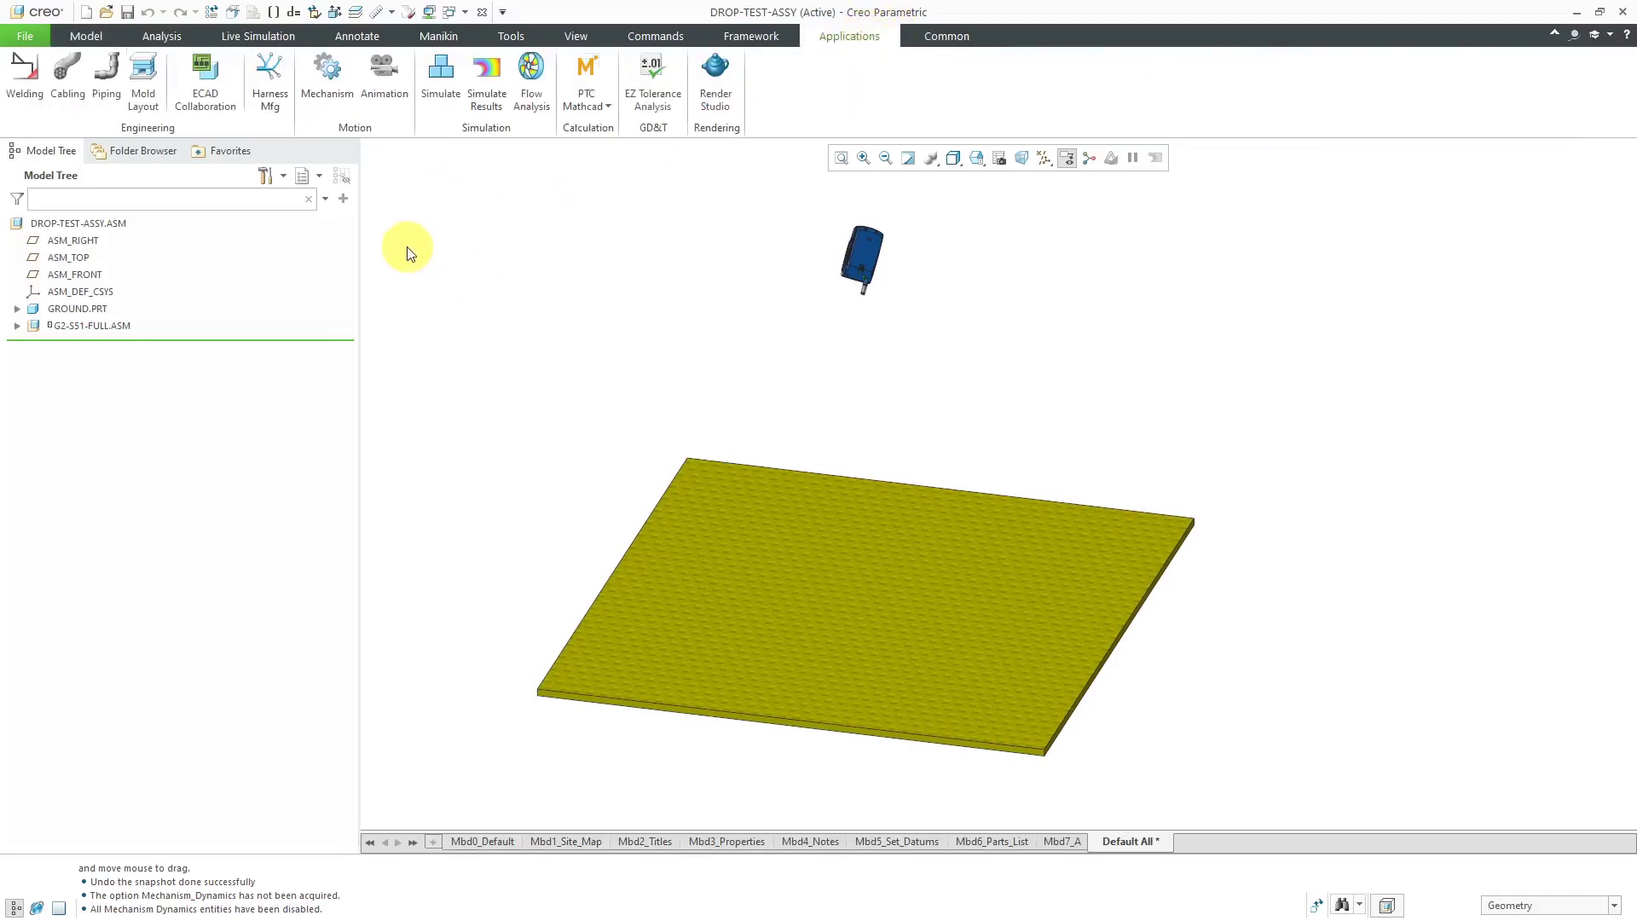
{"action": "left_click", "coordinate": [438, 93]}
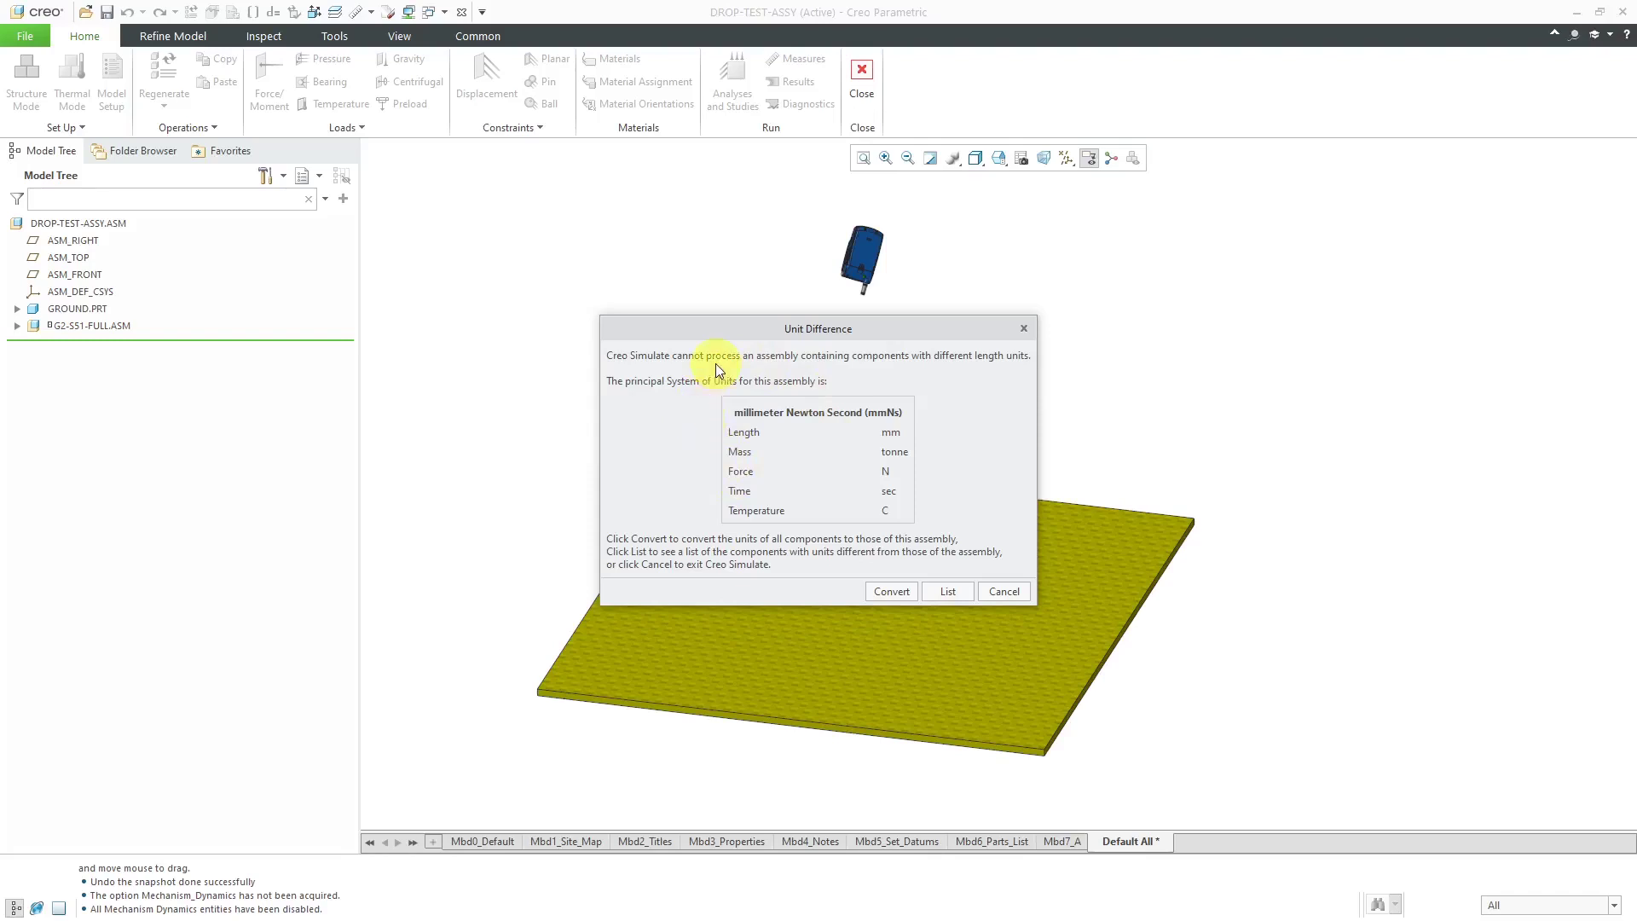
{"action": "left_click", "coordinate": [907, 590]}
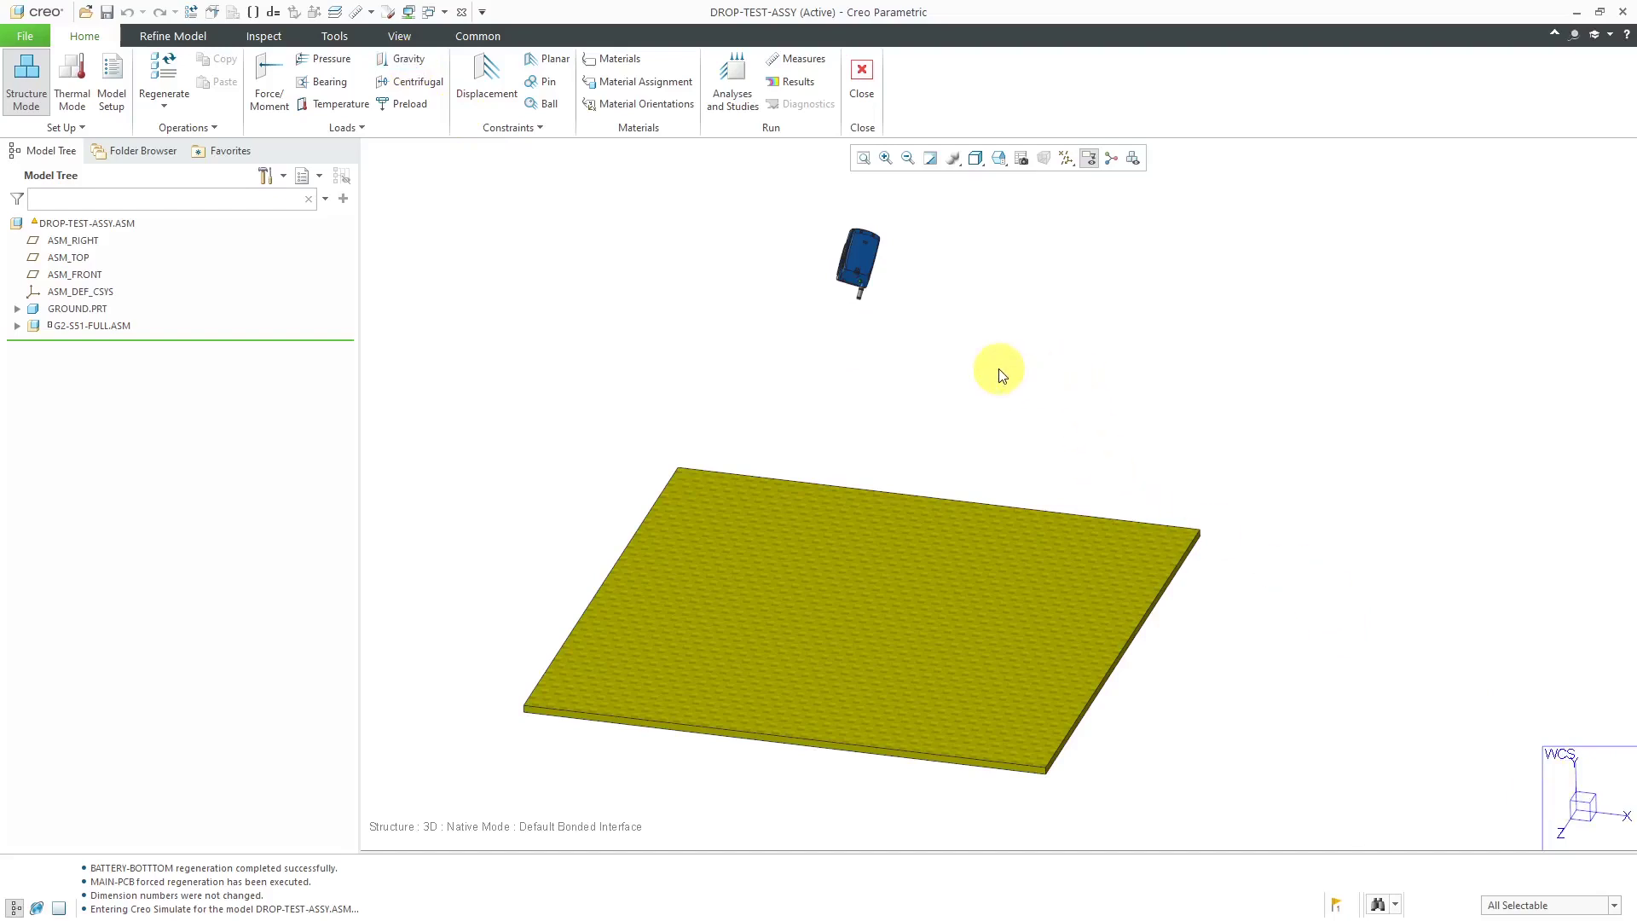
Try Detect Contacts from the Refine Model Interface menu, then cancel it
{"action": "middle_click_drag", "start_coordinate": [1004, 354], "coordinate": [994, 347]}
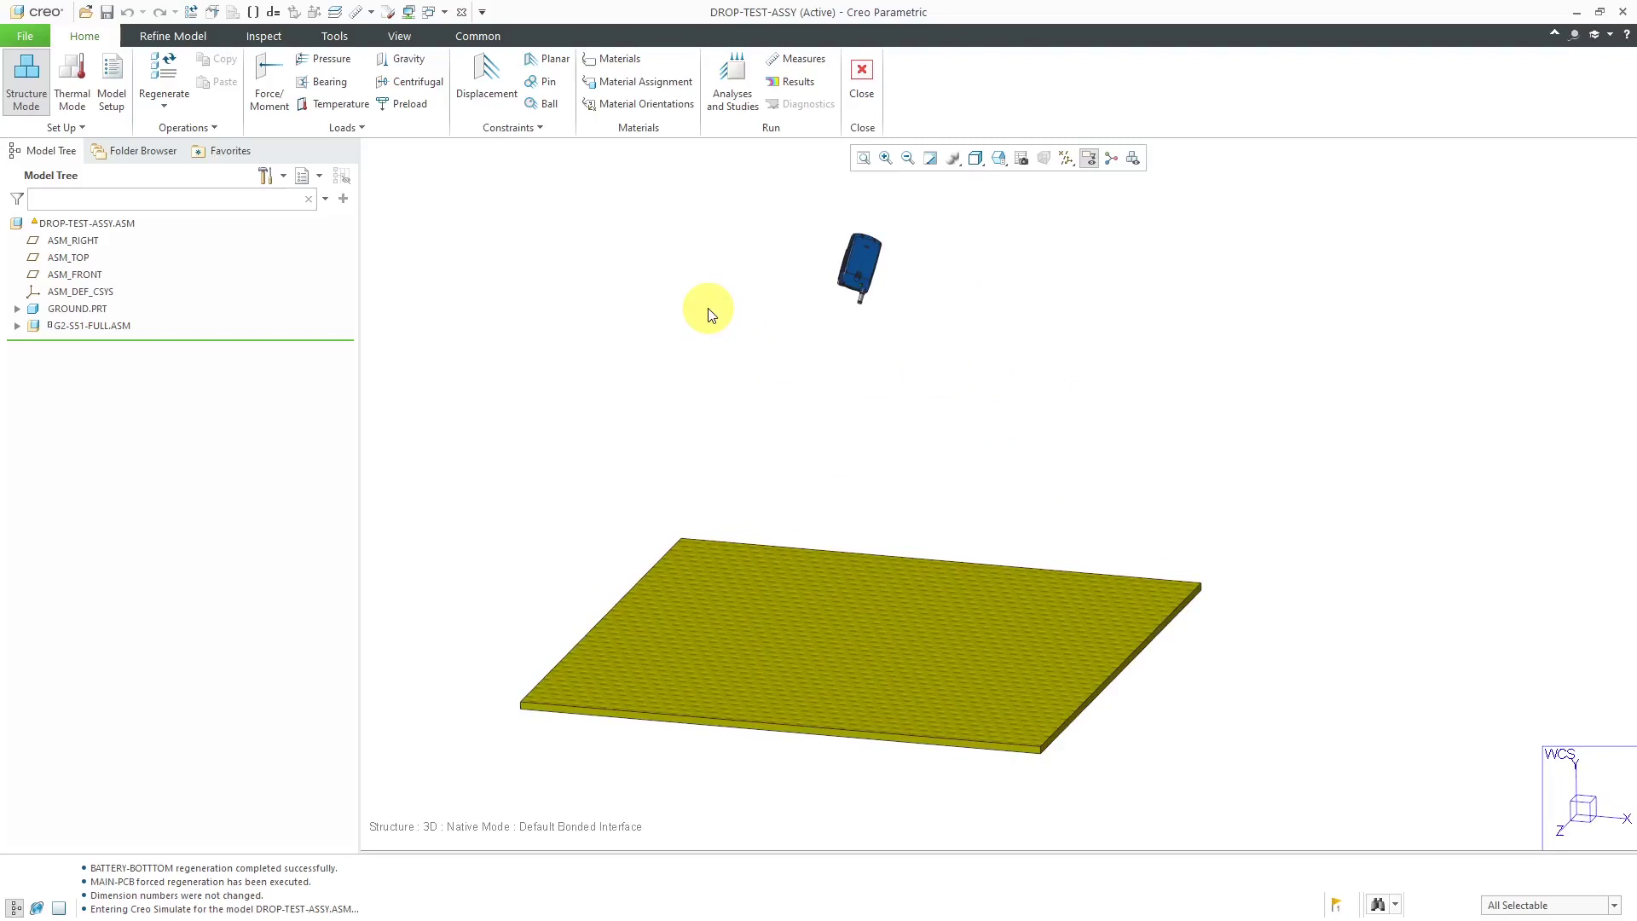
{"action": "left_click", "coordinate": [186, 37]}
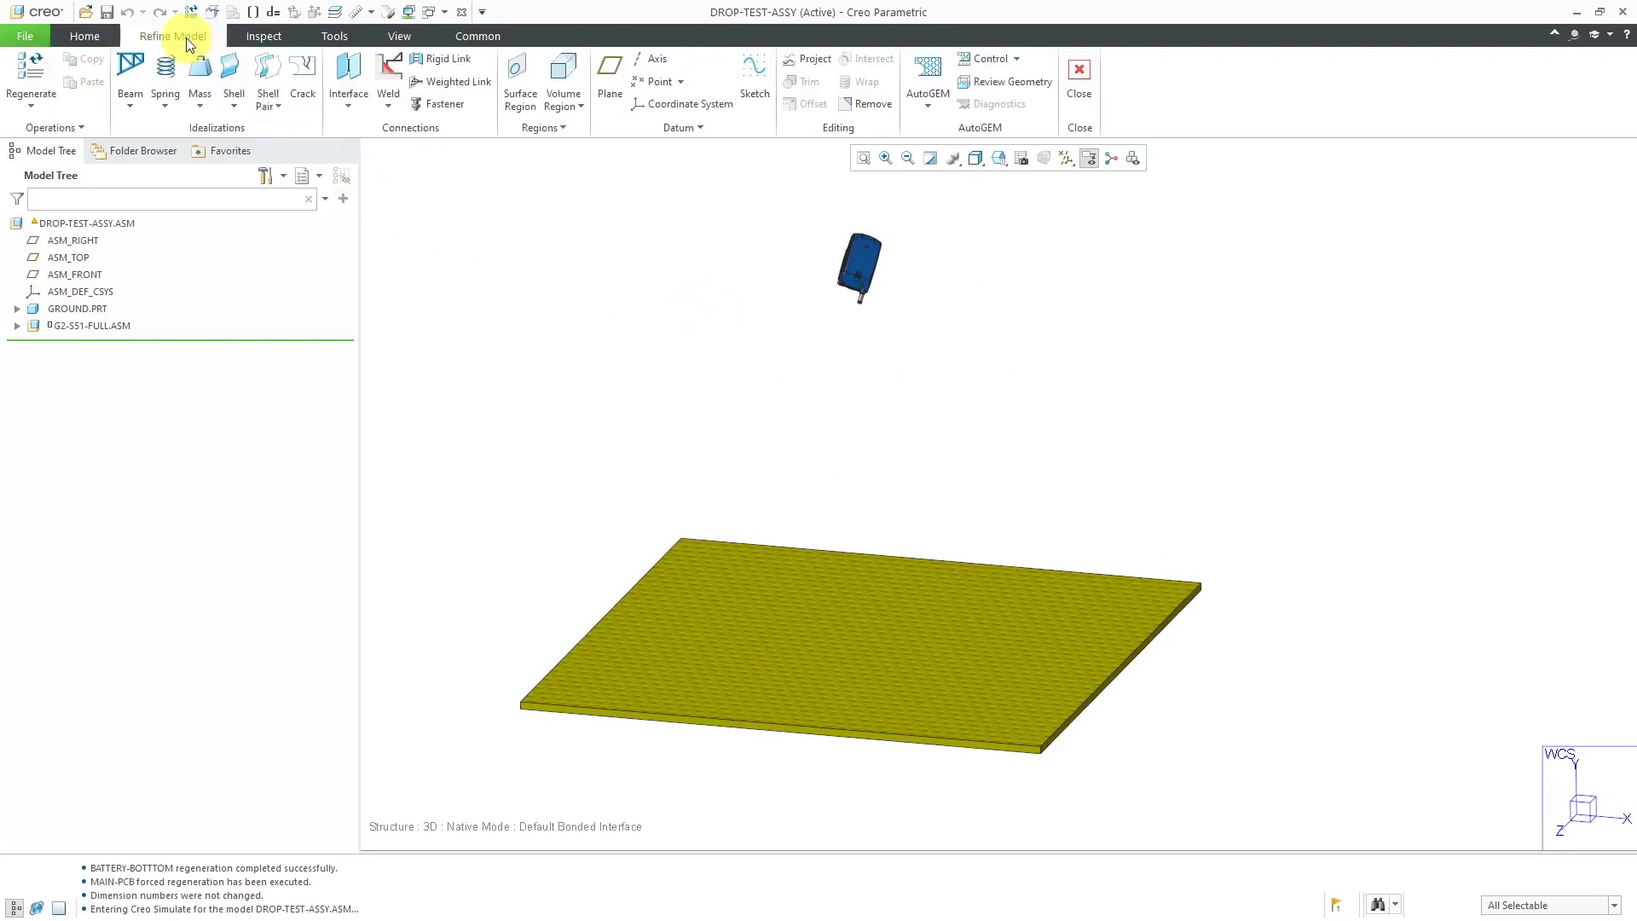
{"action": "left_click", "coordinate": [348, 106]}
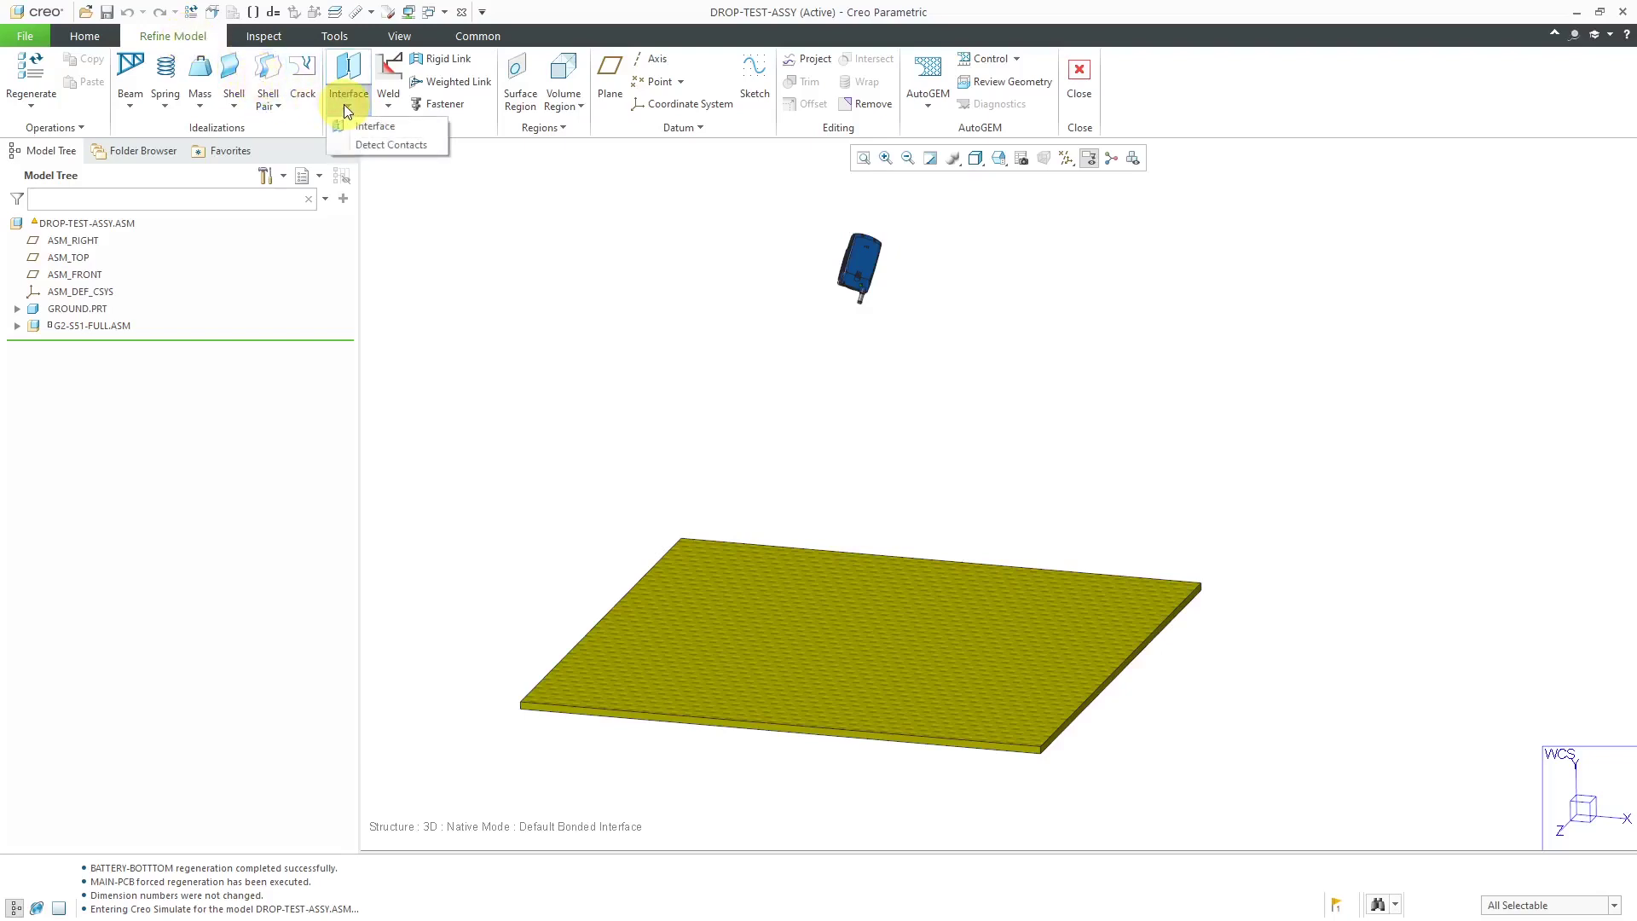
{"action": "left_click", "coordinate": [382, 145]}
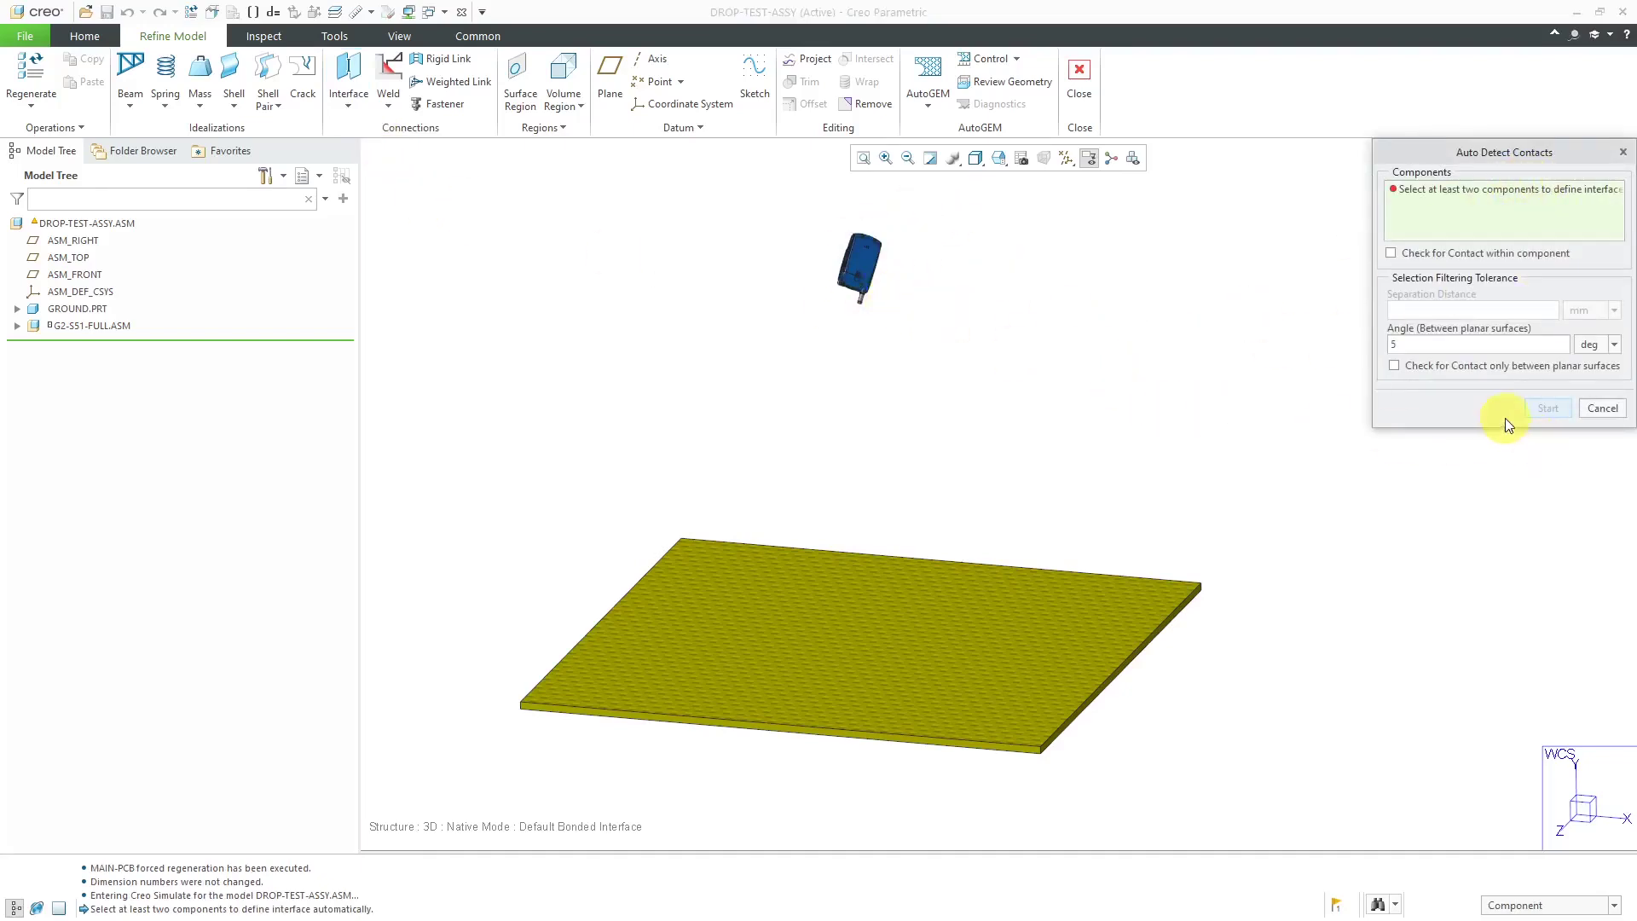
{"action": "left_click", "coordinate": [1605, 408]}
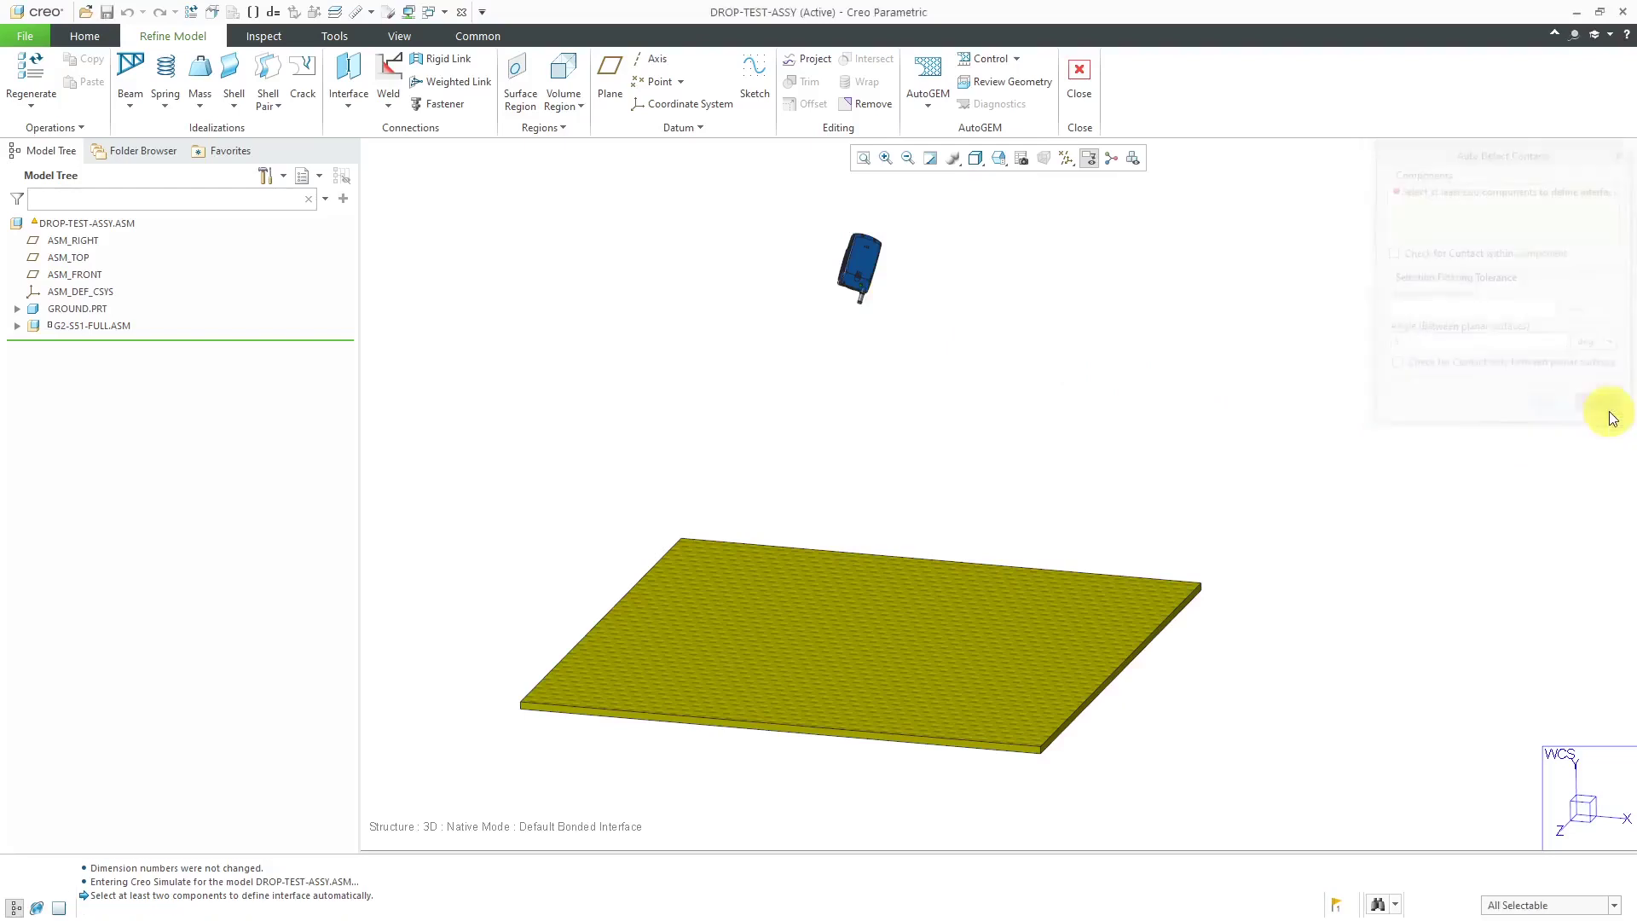
{"action": "left_click", "coordinate": [347, 106]}
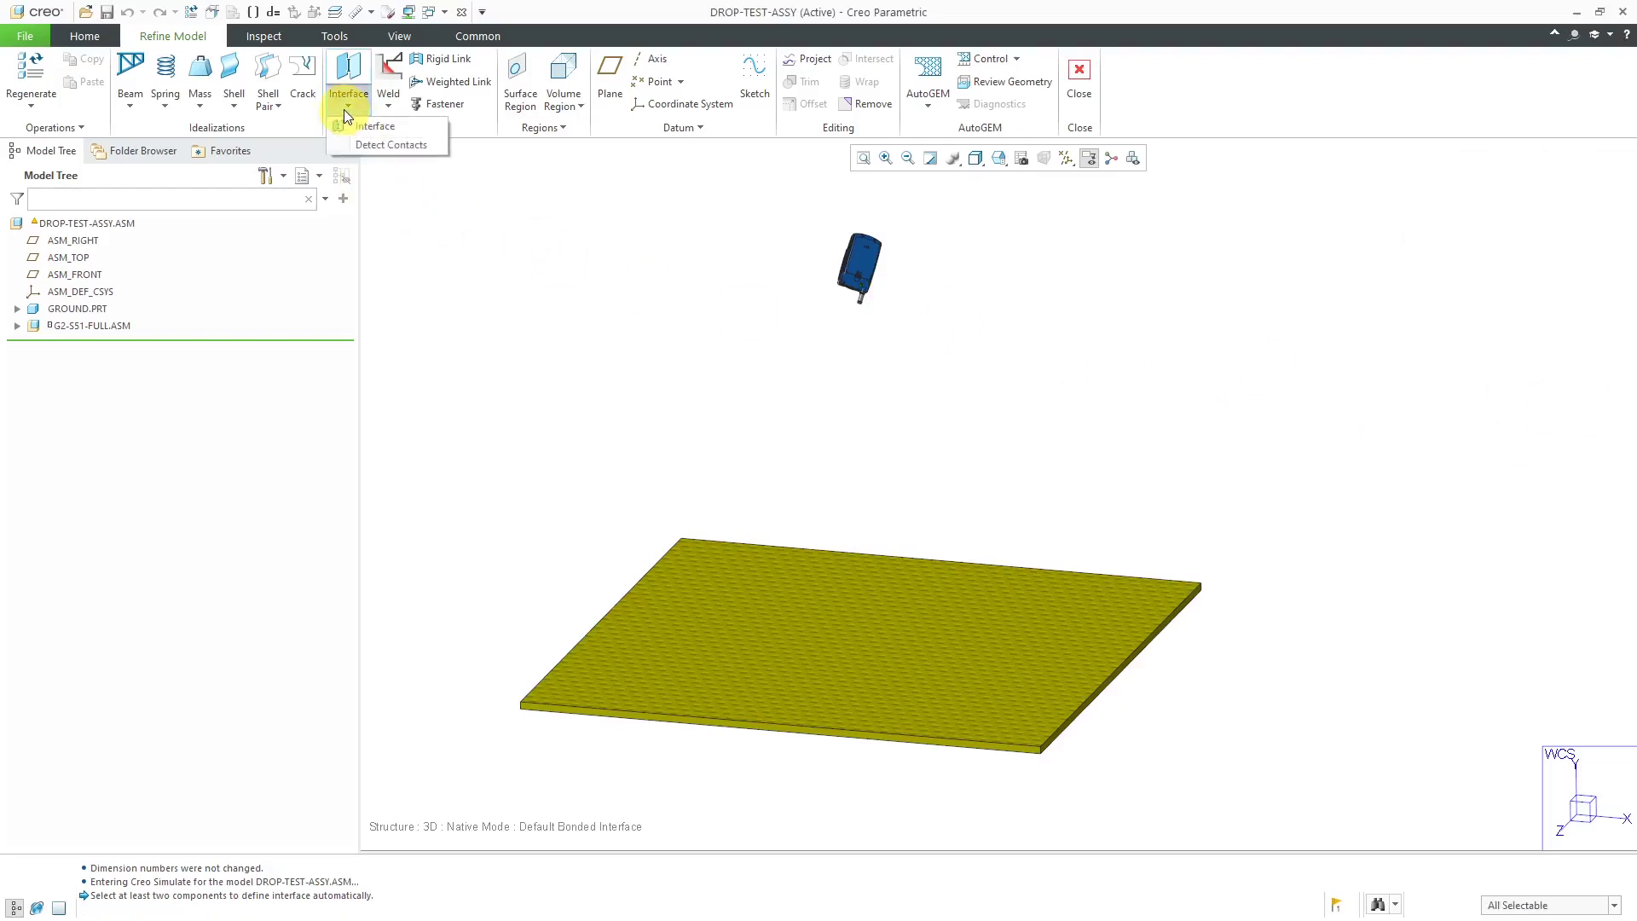
{"action": "left_click", "coordinate": [375, 127]}
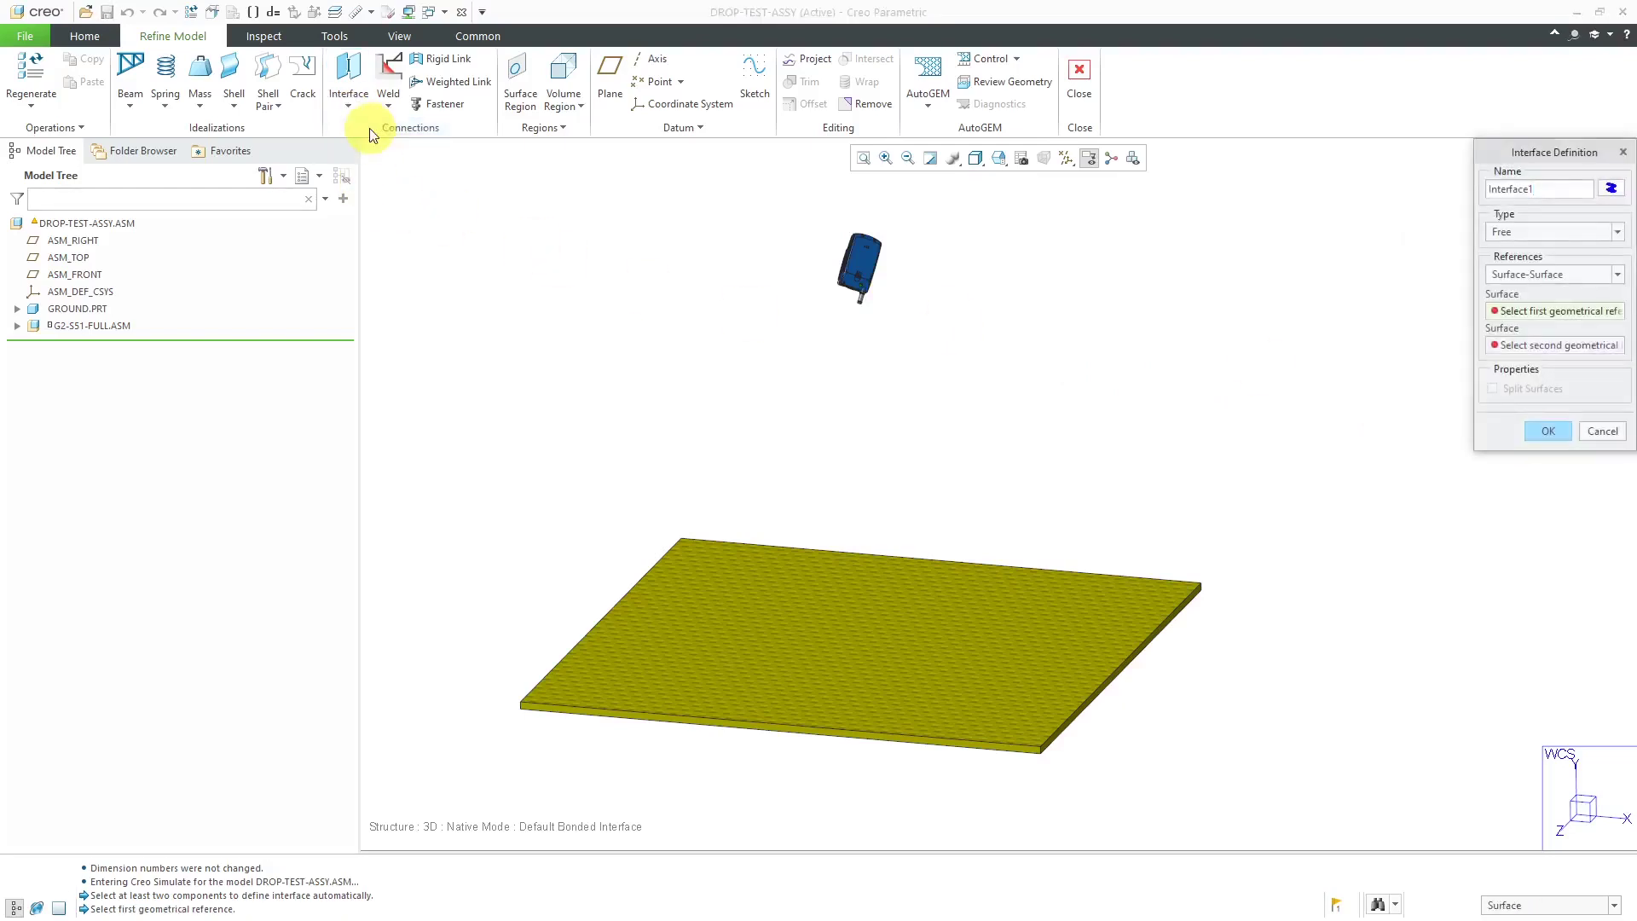
{"action": "left_click_drag", "start_coordinate": [1564, 162], "coordinate": [1205, 207]}
{"action": "left_click", "coordinate": [1259, 277]}
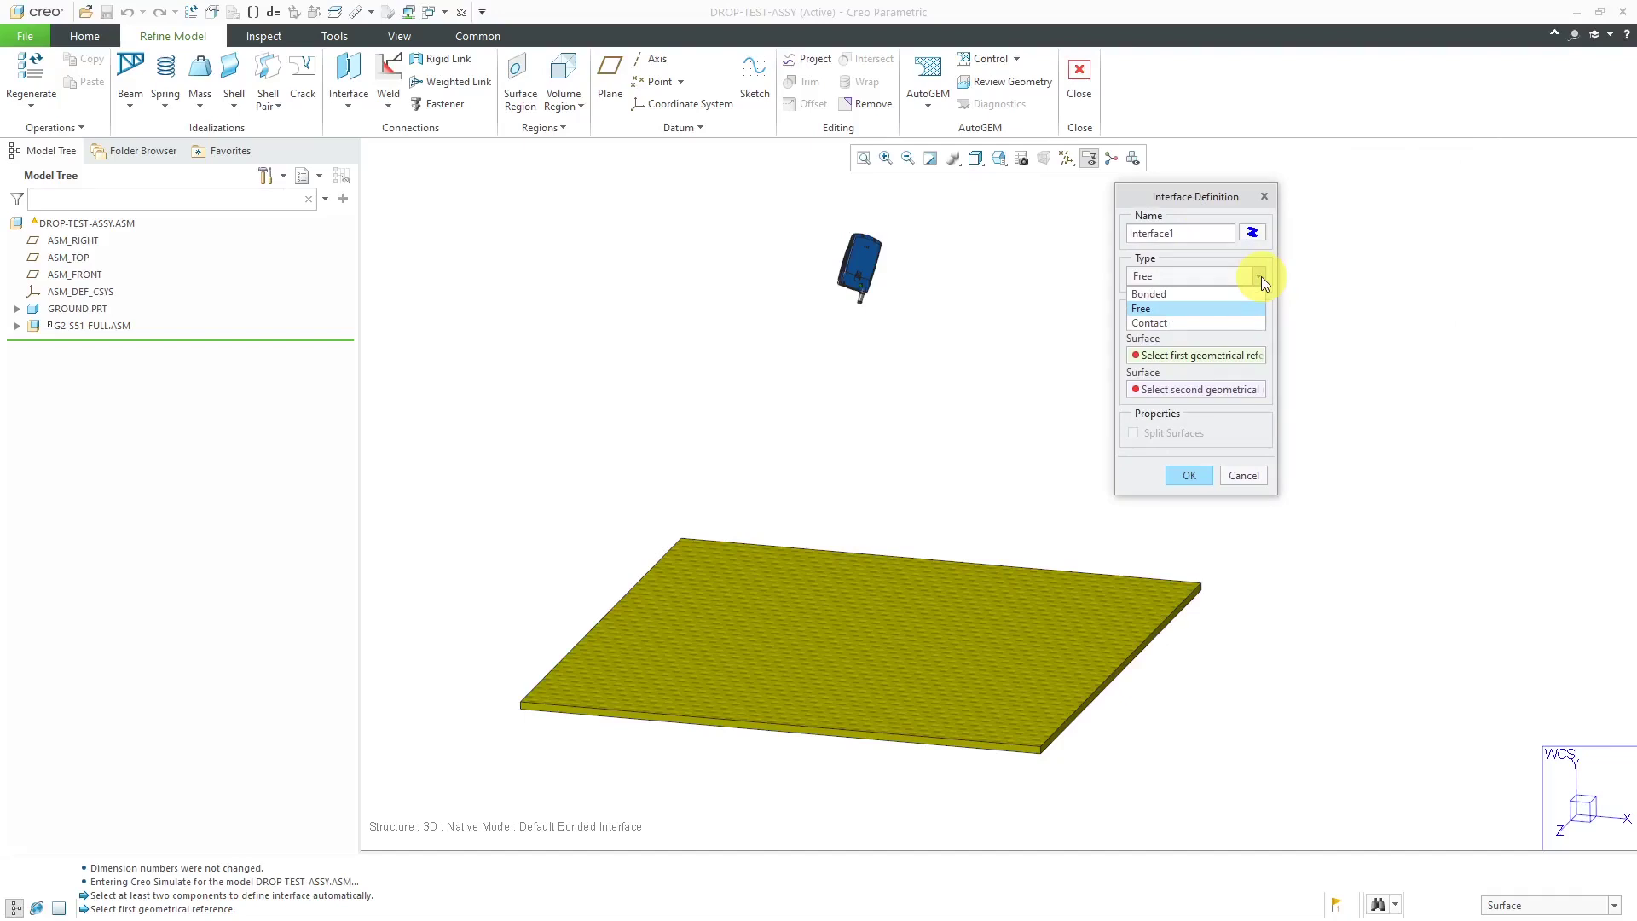
{"action": "left_click", "coordinate": [1217, 322]}
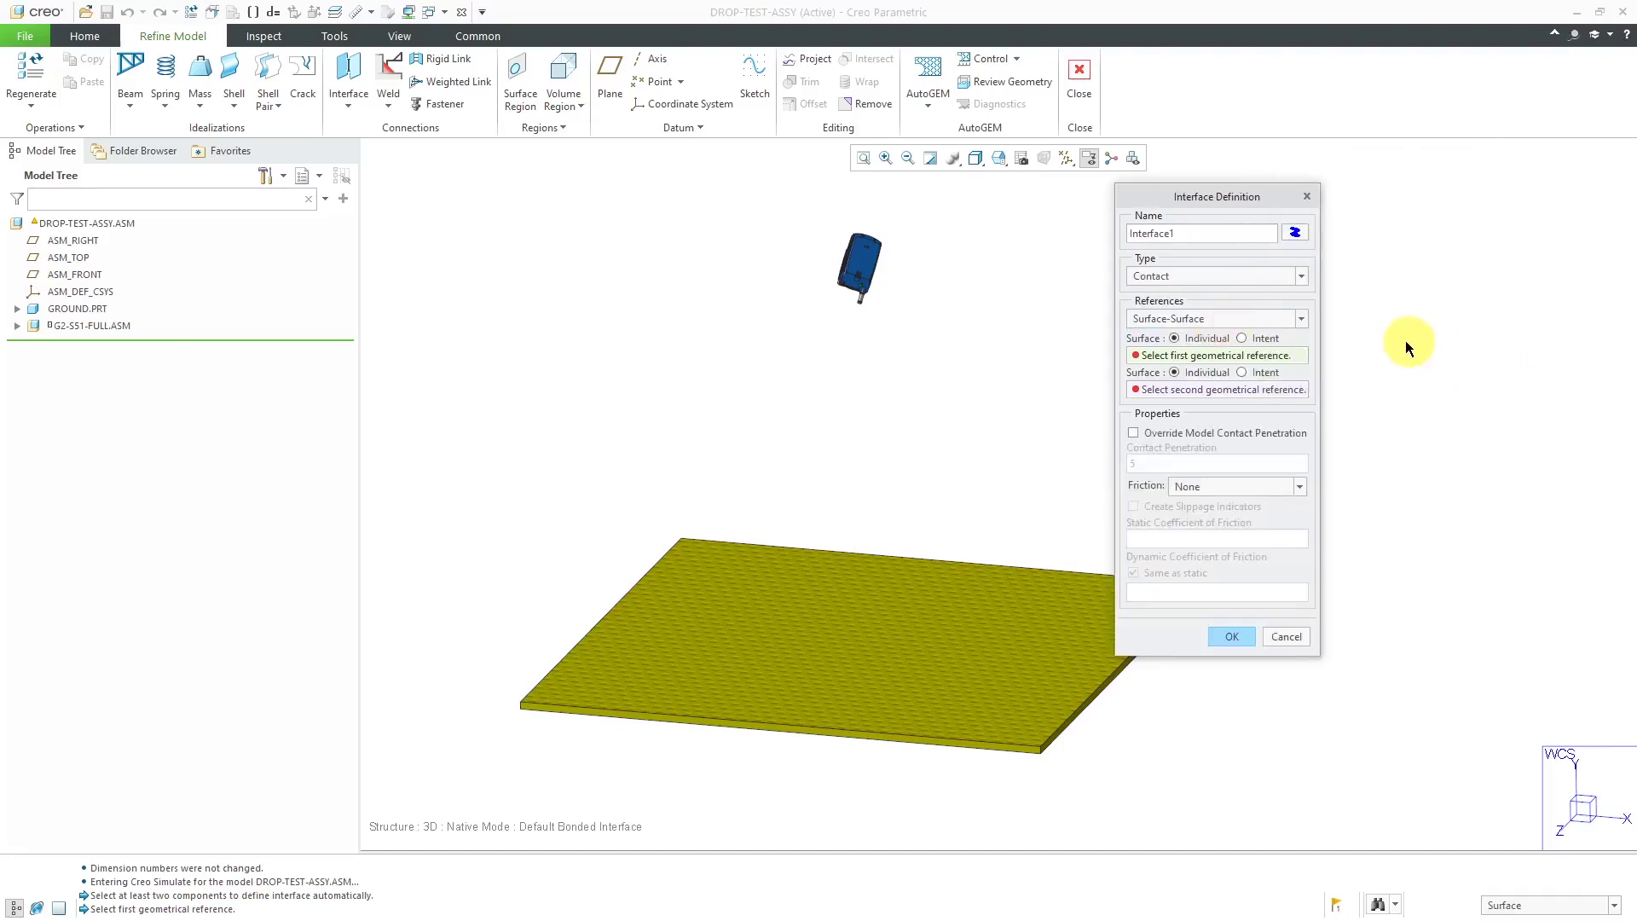
{"action": "left_click", "coordinate": [1302, 320]}
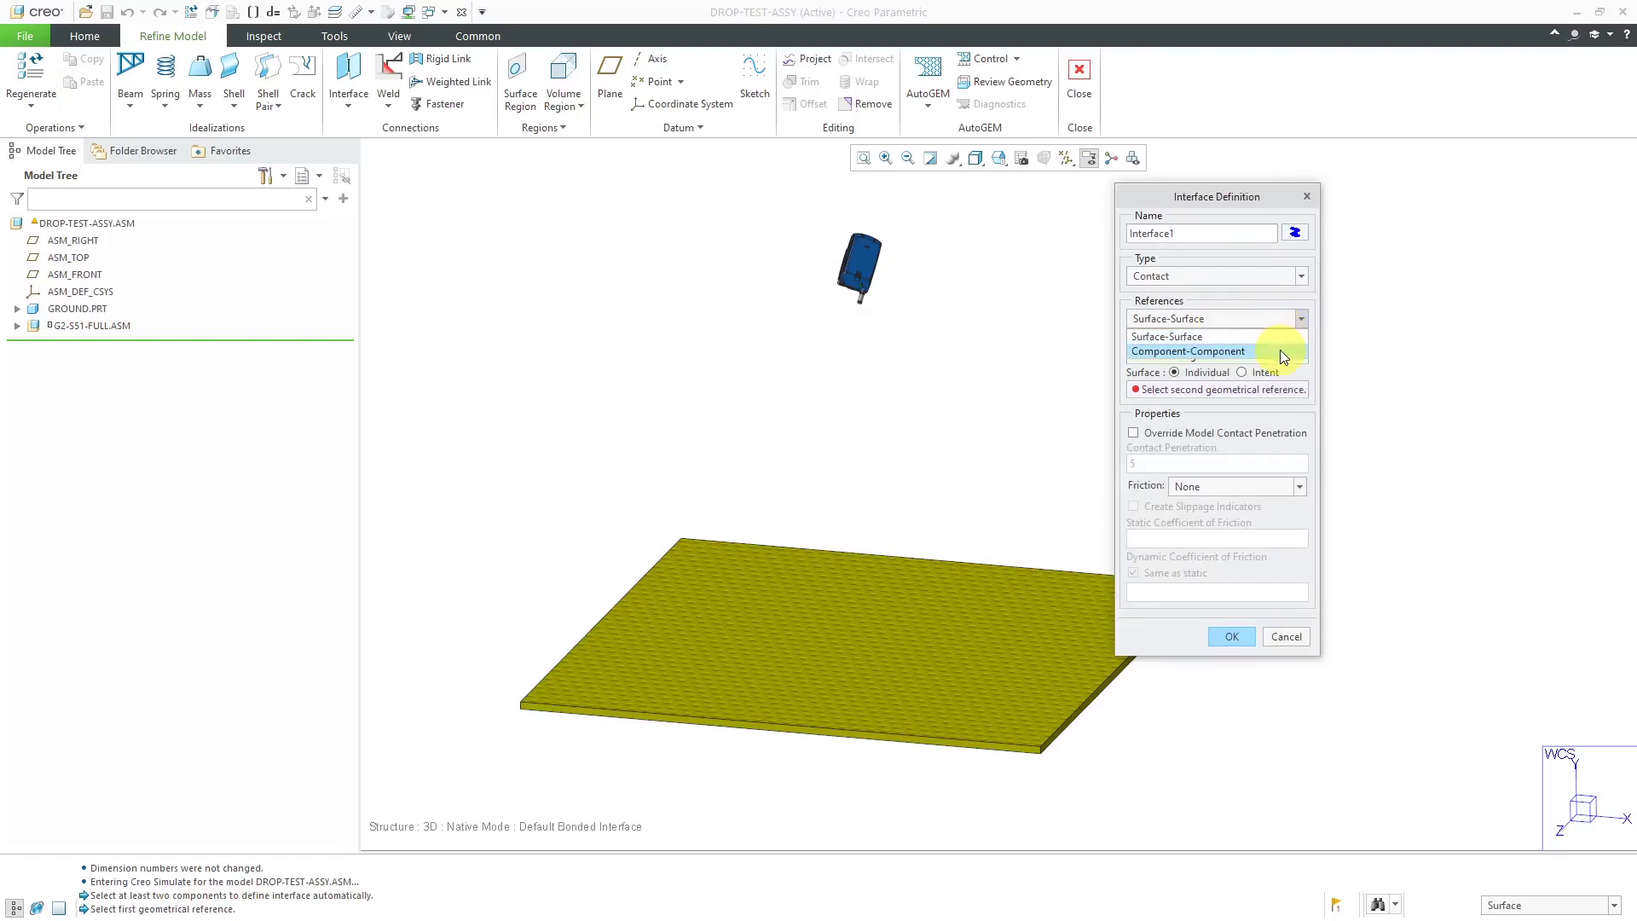
{"action": "left_click", "coordinate": [1280, 351]}
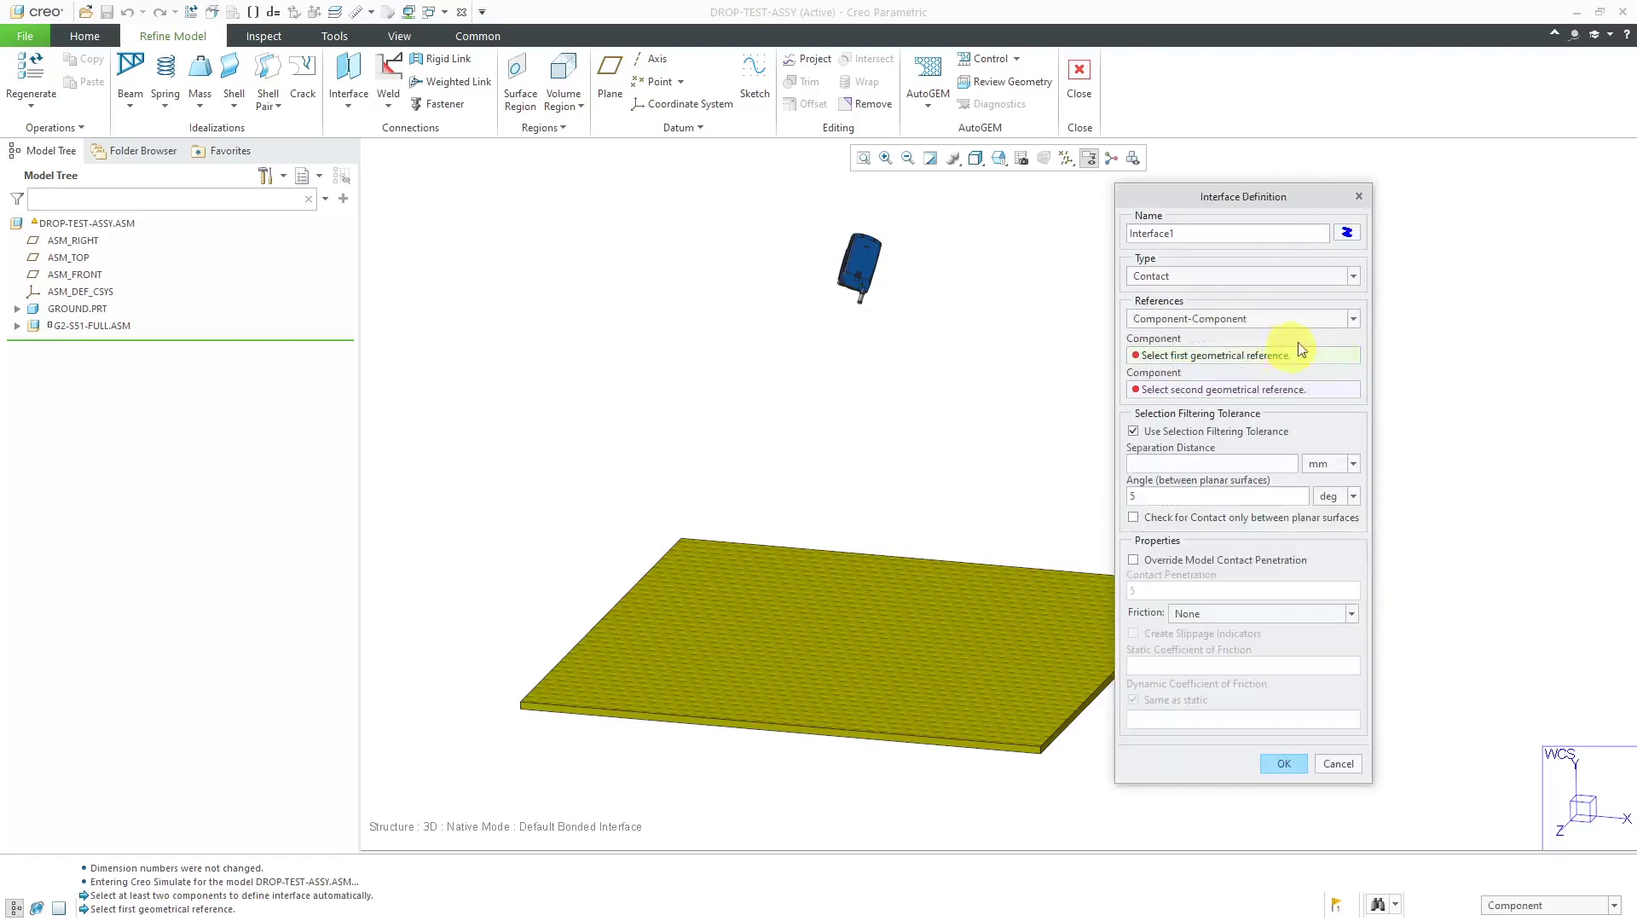
{"action": "scroll", "coordinate": [873, 310], "scroll_direction": "down", "scroll_amount": 10}
{"action": "left_click", "coordinate": [822, 230]}
{"action": "scroll", "coordinate": [878, 298], "scroll_direction": "up", "scroll_amount": 10}
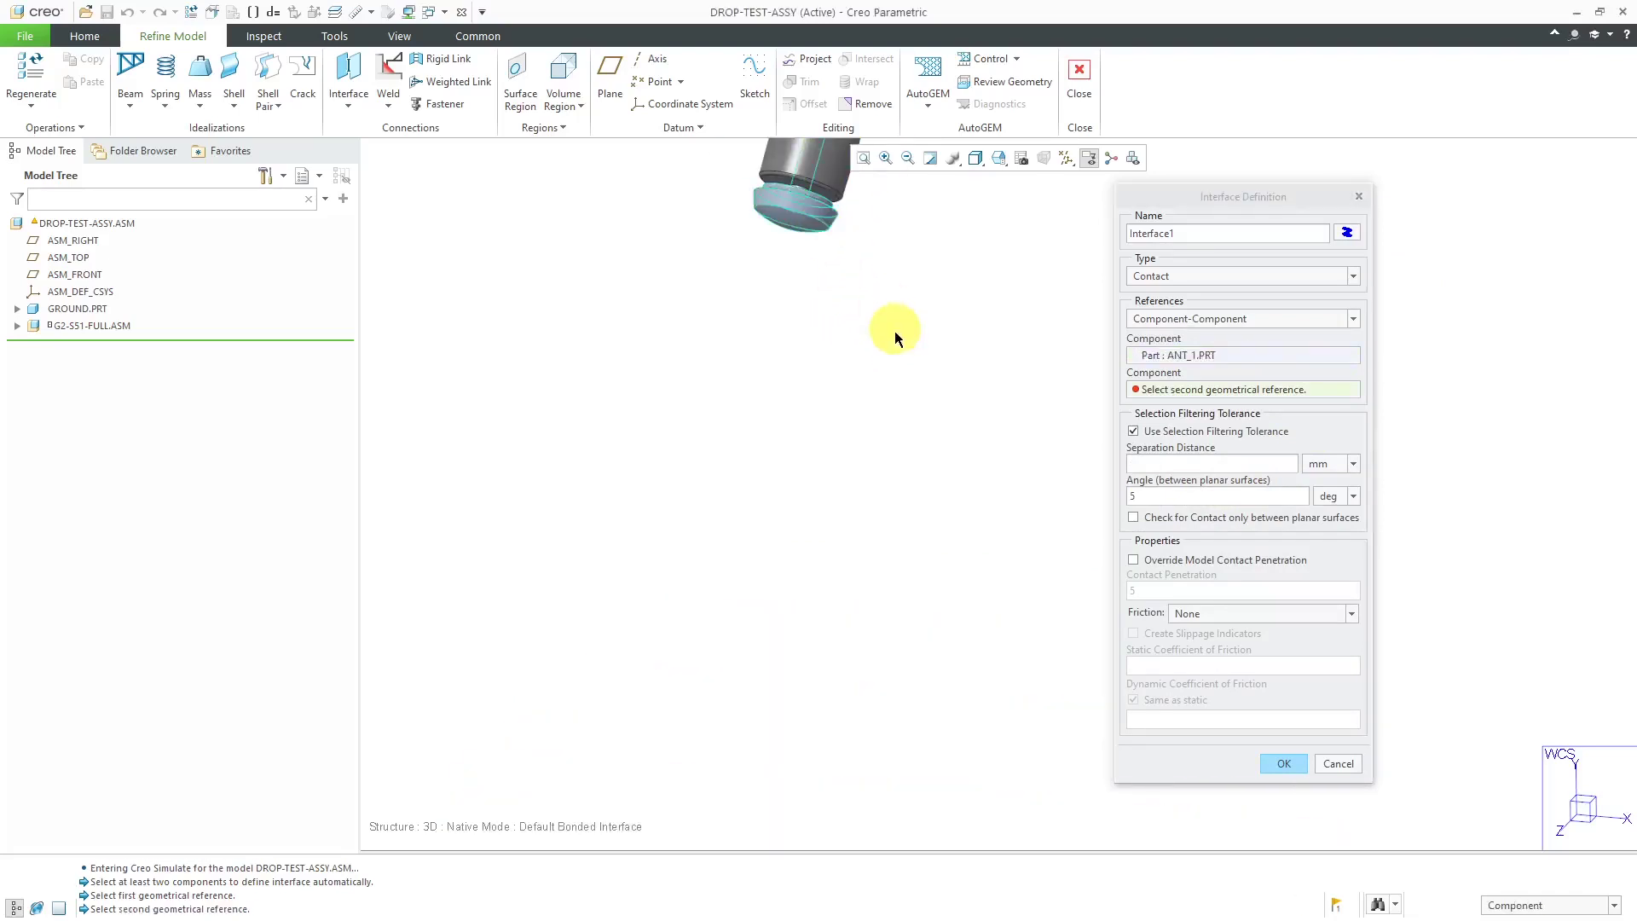
{"action": "scroll", "coordinate": [880, 271], "scroll_direction": "up", "scroll_amount": 2}
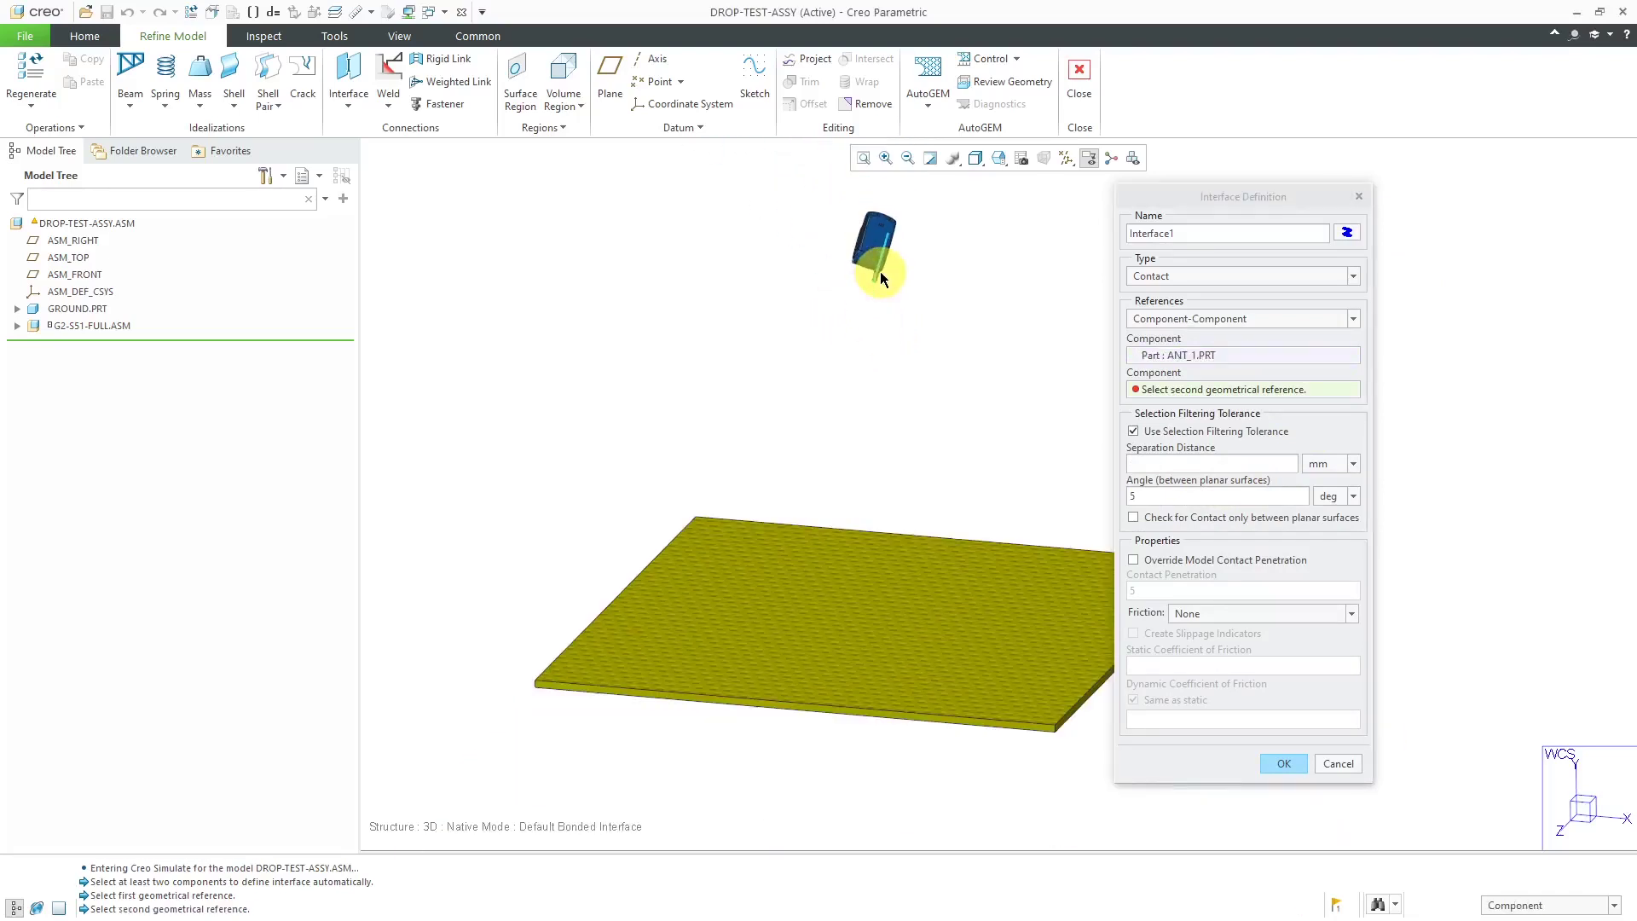
{"action": "left_click", "coordinate": [863, 580]}
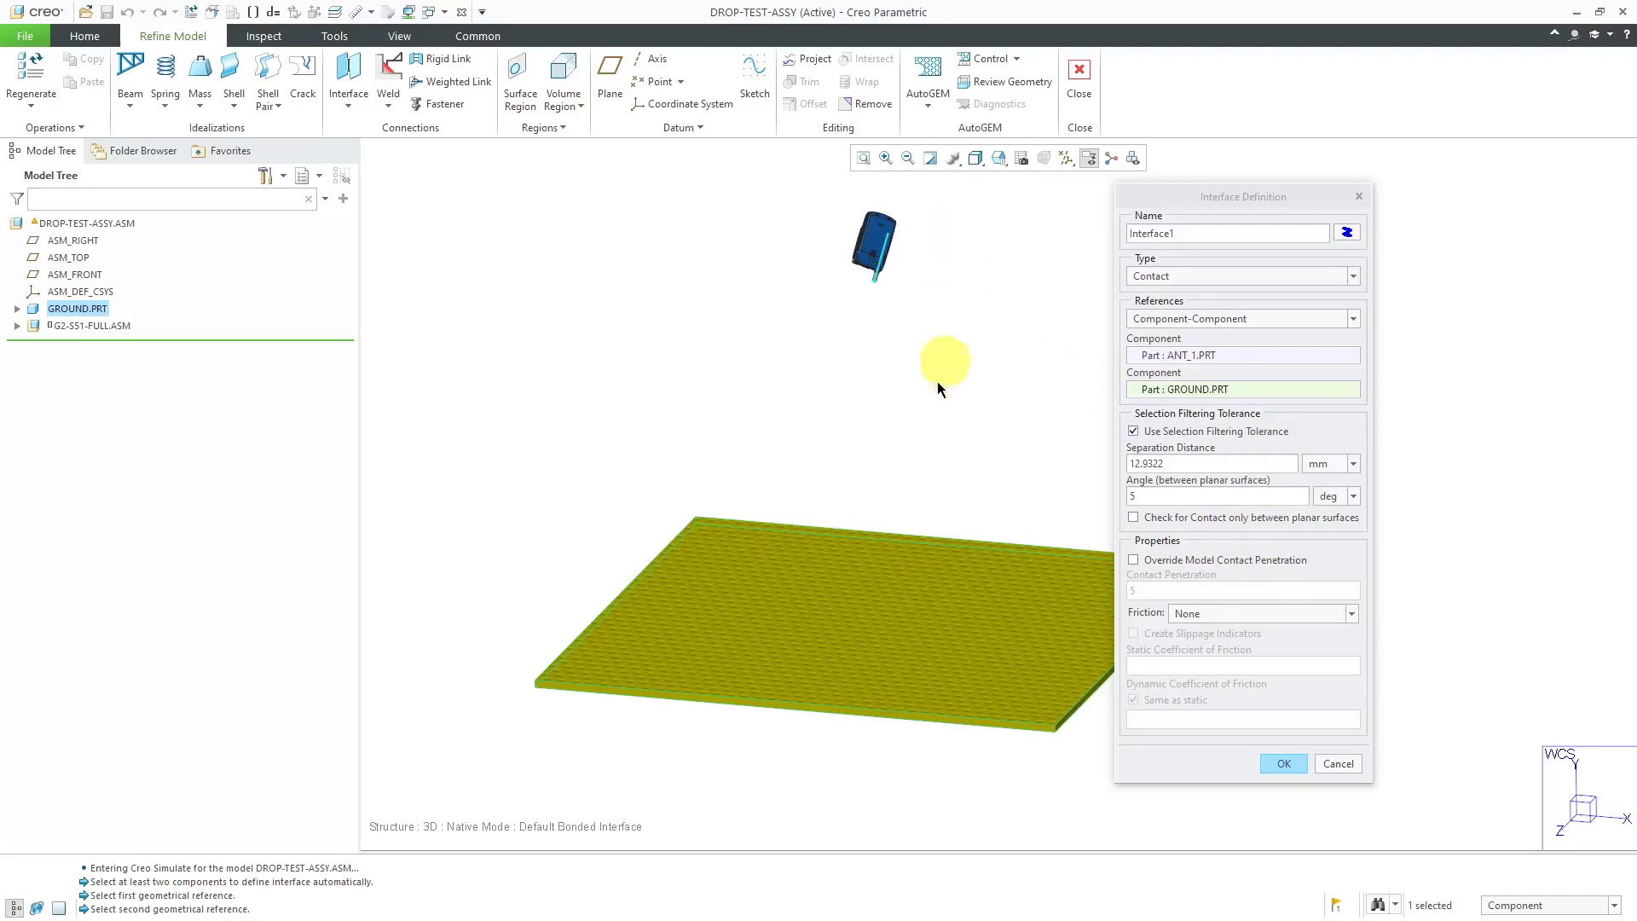
Discard the interface, exit Simulate, and edit G2-S51-FULL.ASM's 6DOF placement definition
{"action": "left_click", "coordinate": [1336, 768]}
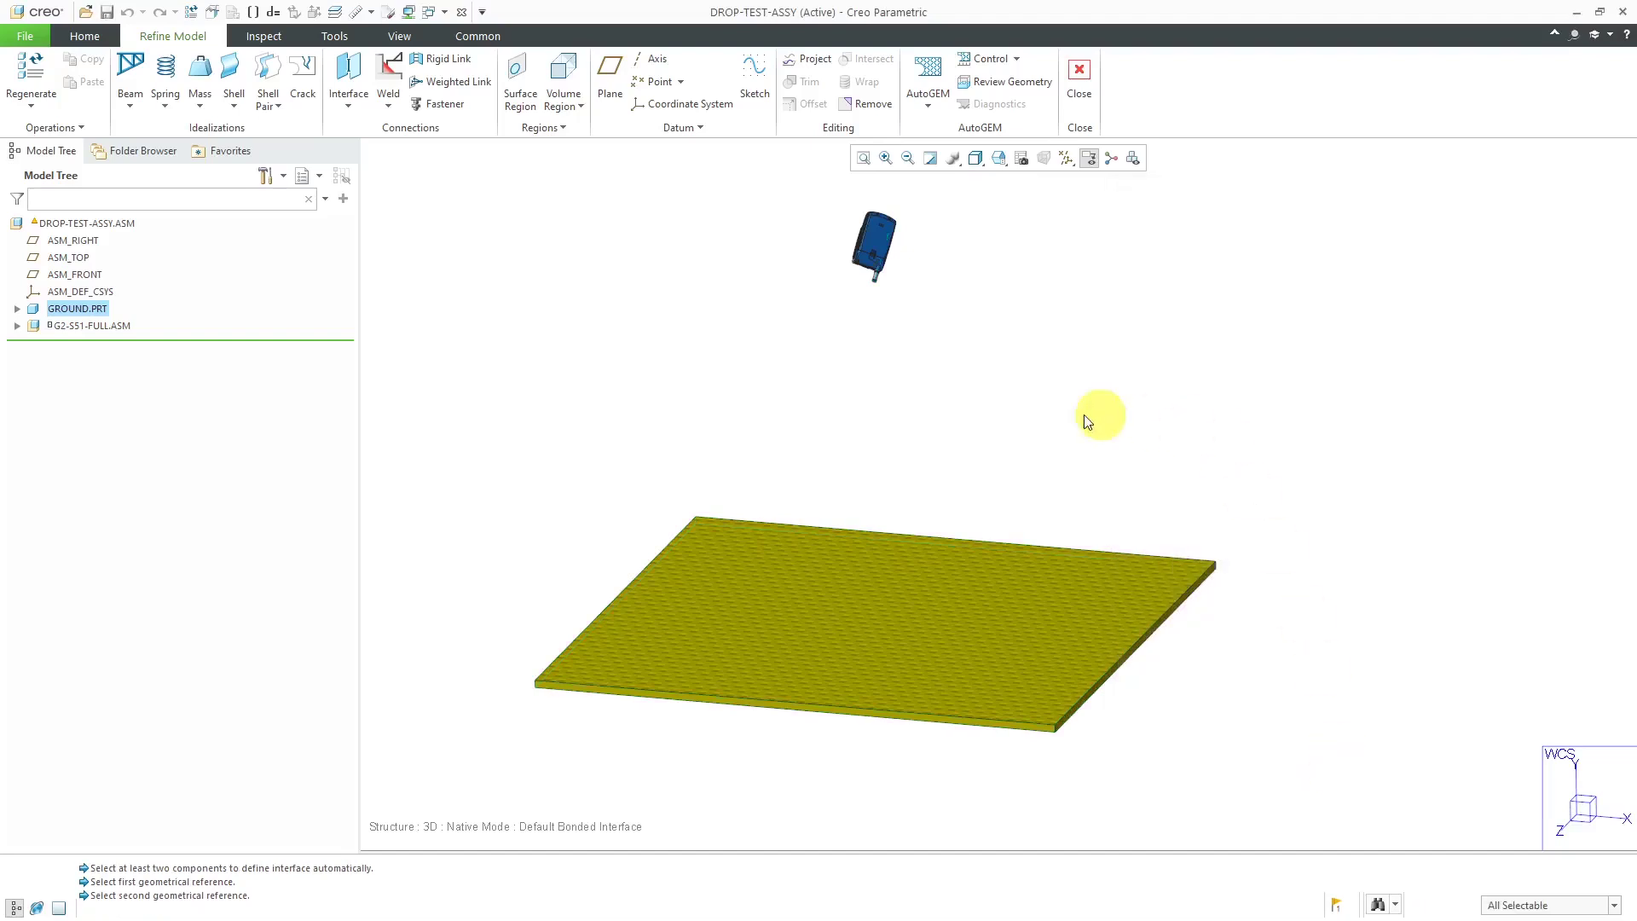
{"action": "left_click", "coordinate": [1079, 82]}
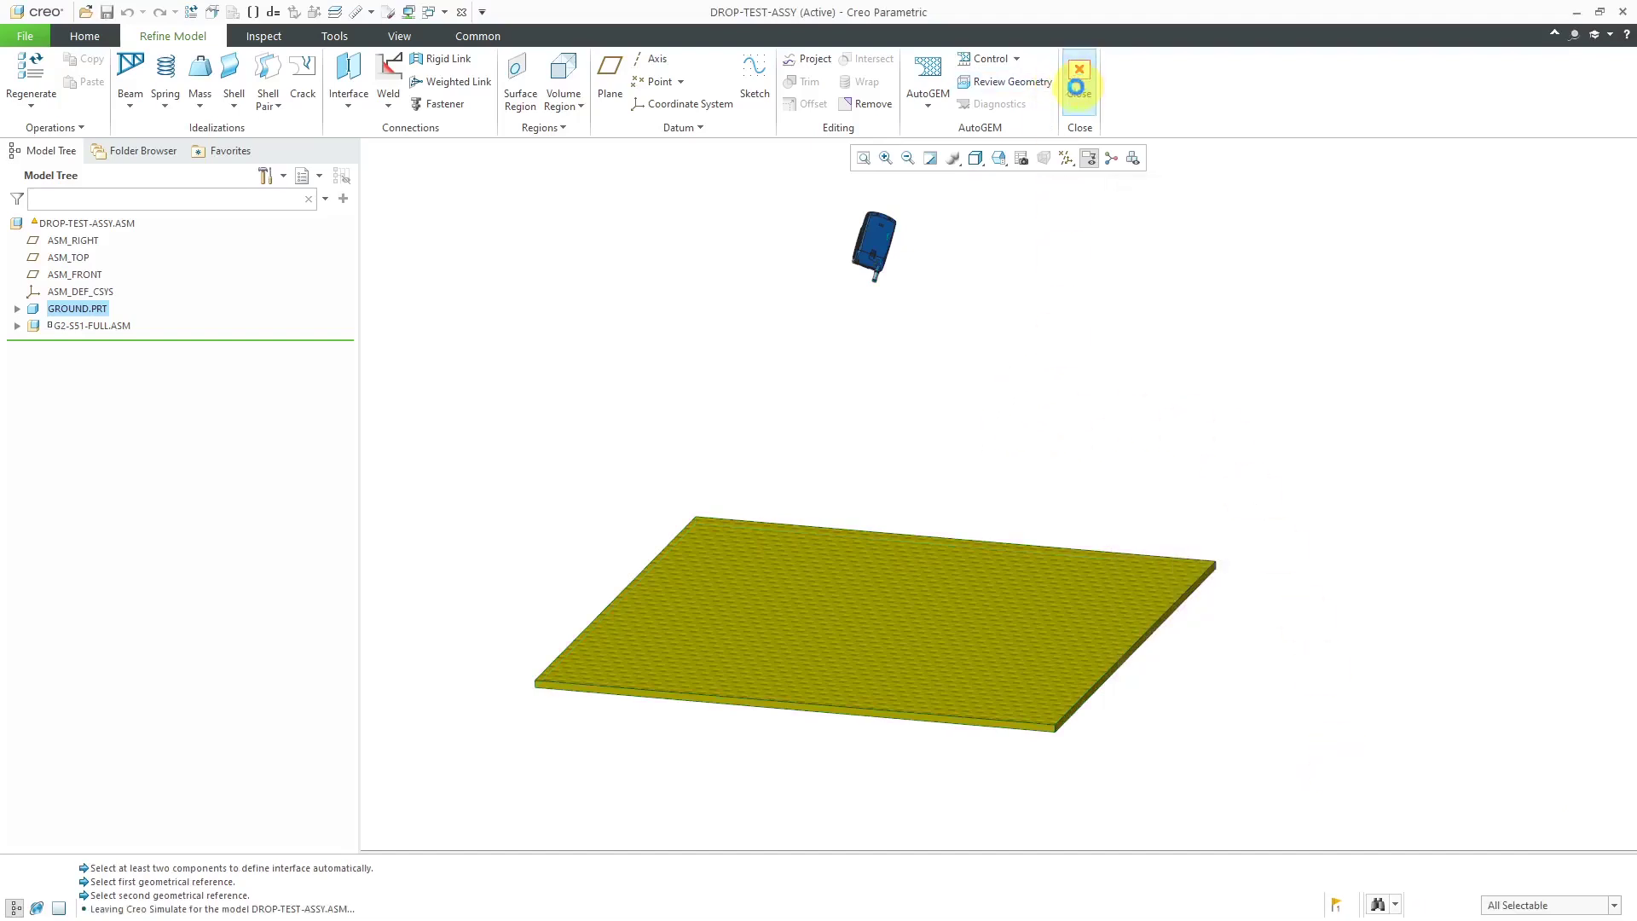
{"action": "left_click", "coordinate": [17, 326]}
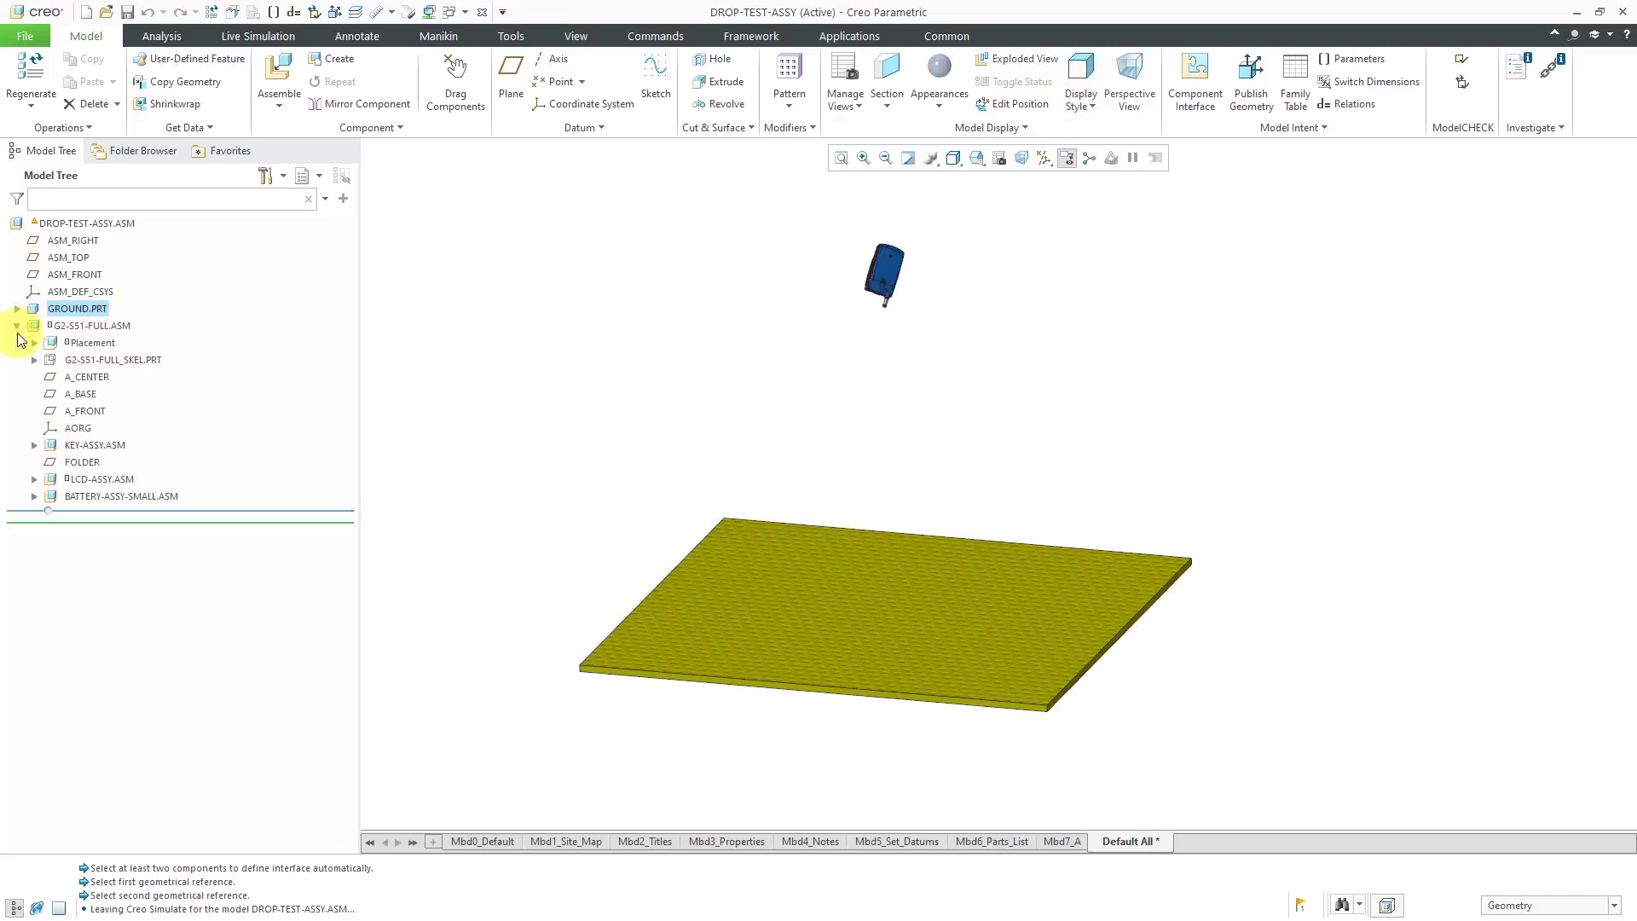
{"action": "left_click", "coordinate": [34, 343]}
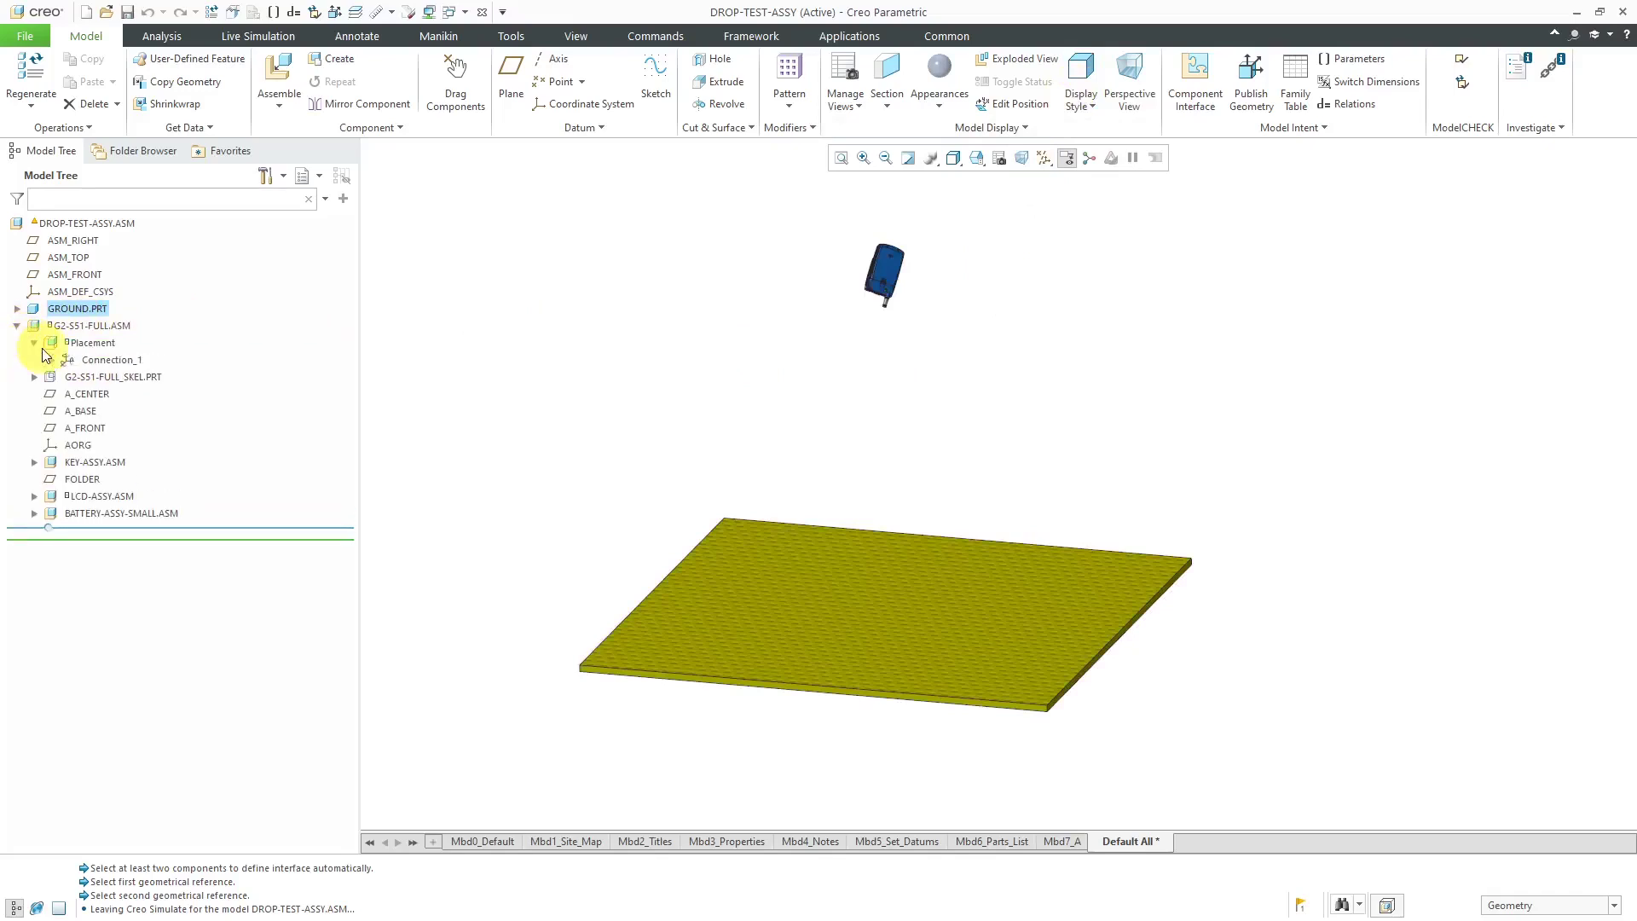
{"action": "left_click", "coordinate": [109, 360]}
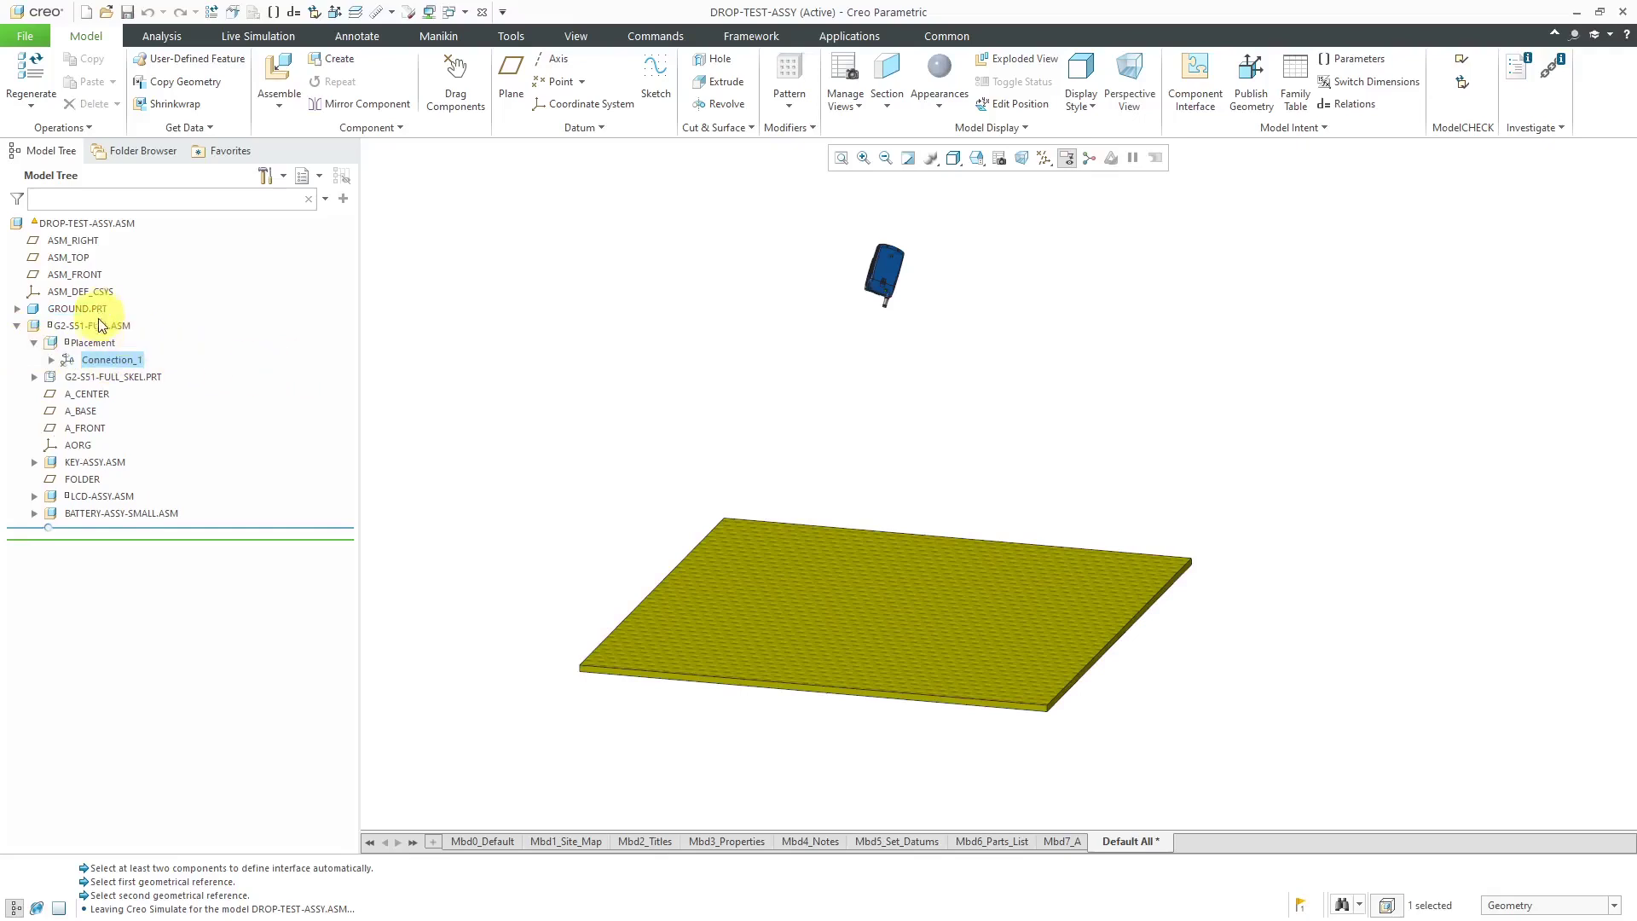
{"action": "left_click", "coordinate": [101, 330]}
{"action": "left_click", "coordinate": [151, 246]}
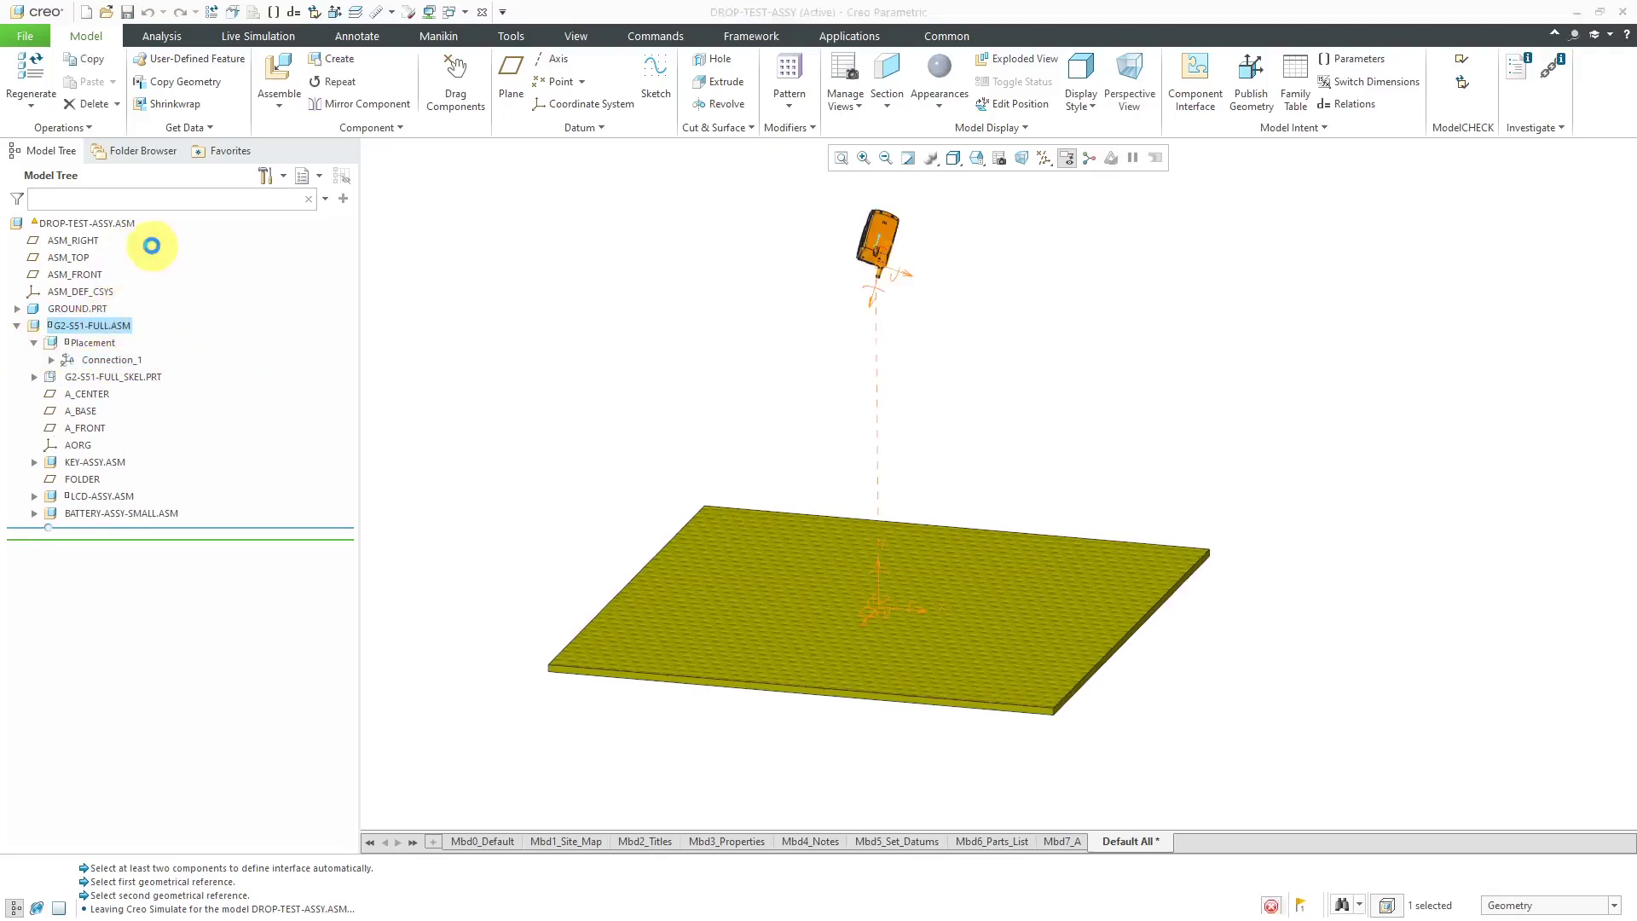
Display the 6DOF Connection_1 placement, aligning the phone's AORG csys with the plate's PRT_CSYS_DEF
{"action": "left_click", "coordinate": [140, 130]}
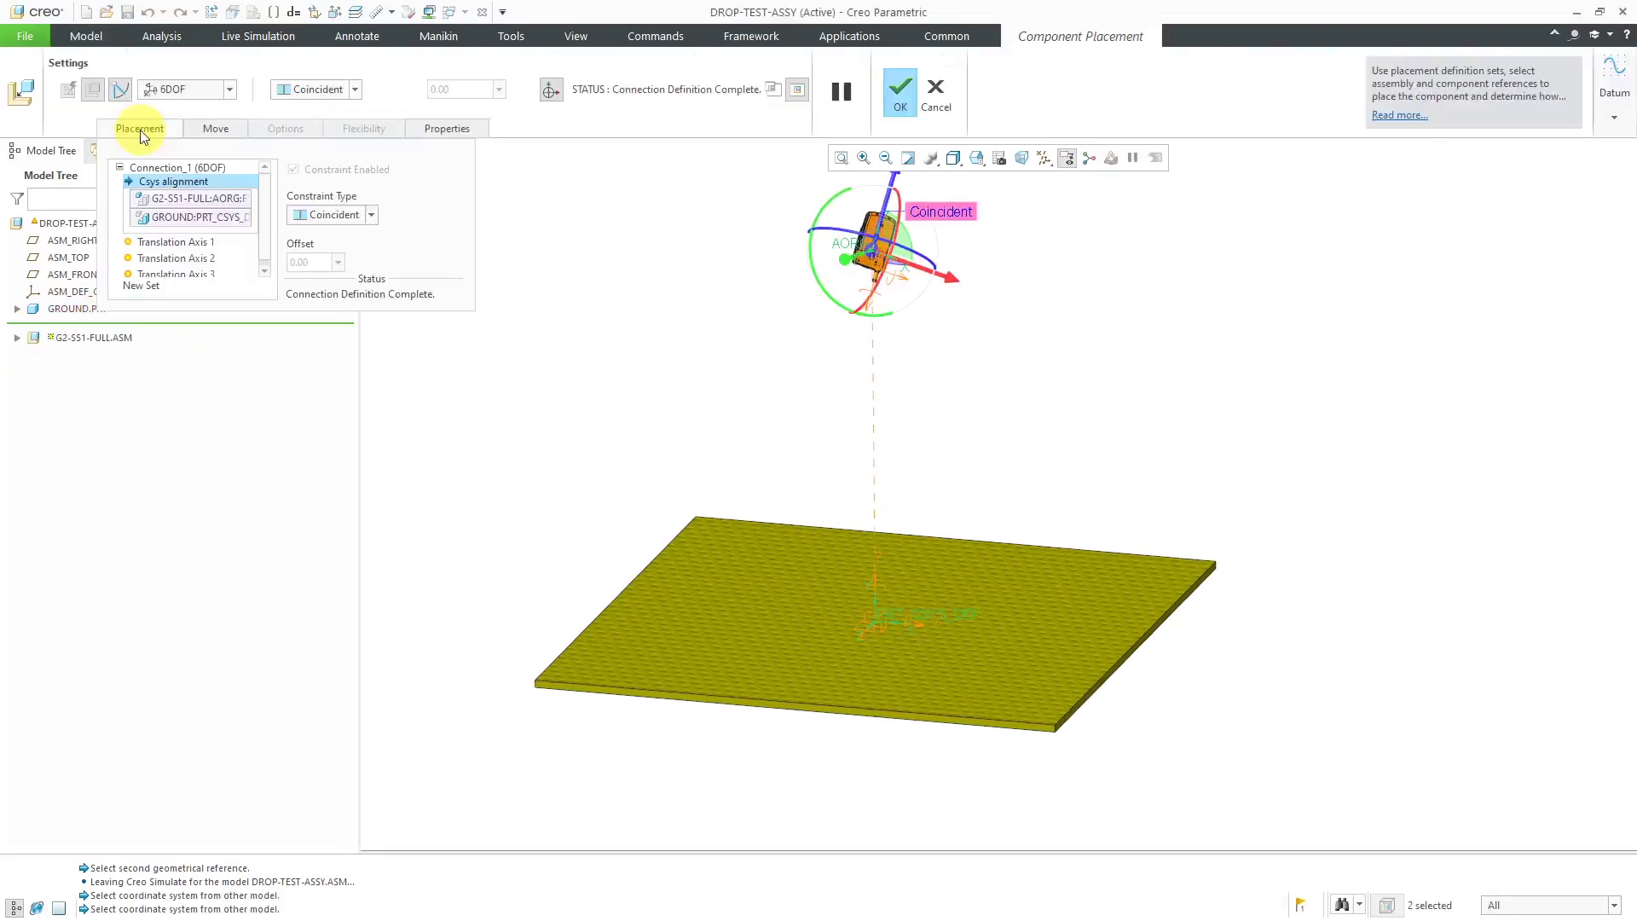